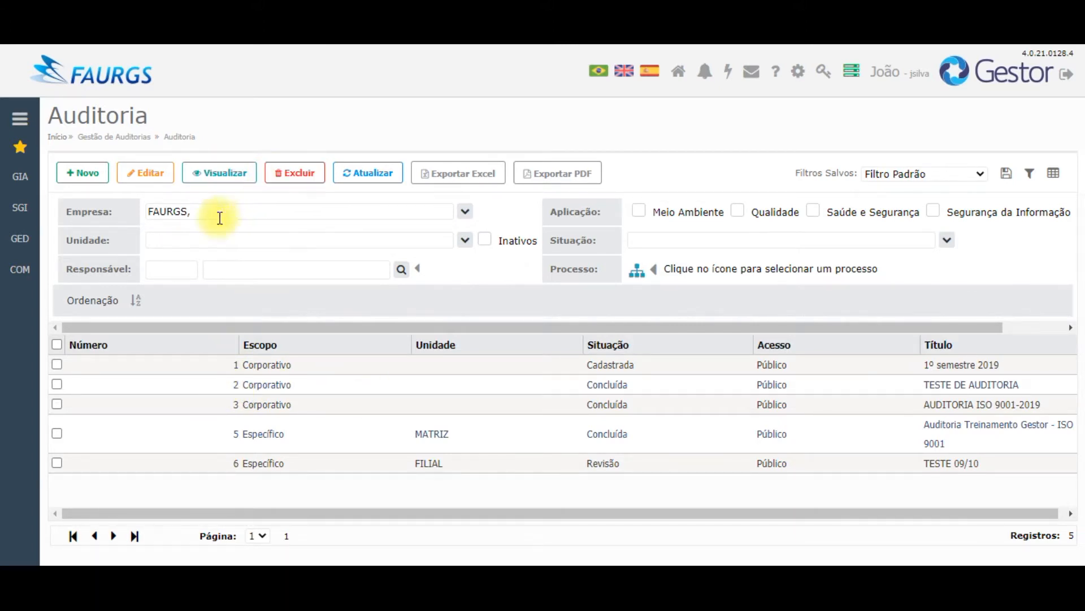
Step: Create a new audit with Novo, opening the Auditoria - Novo form
click(84, 179)
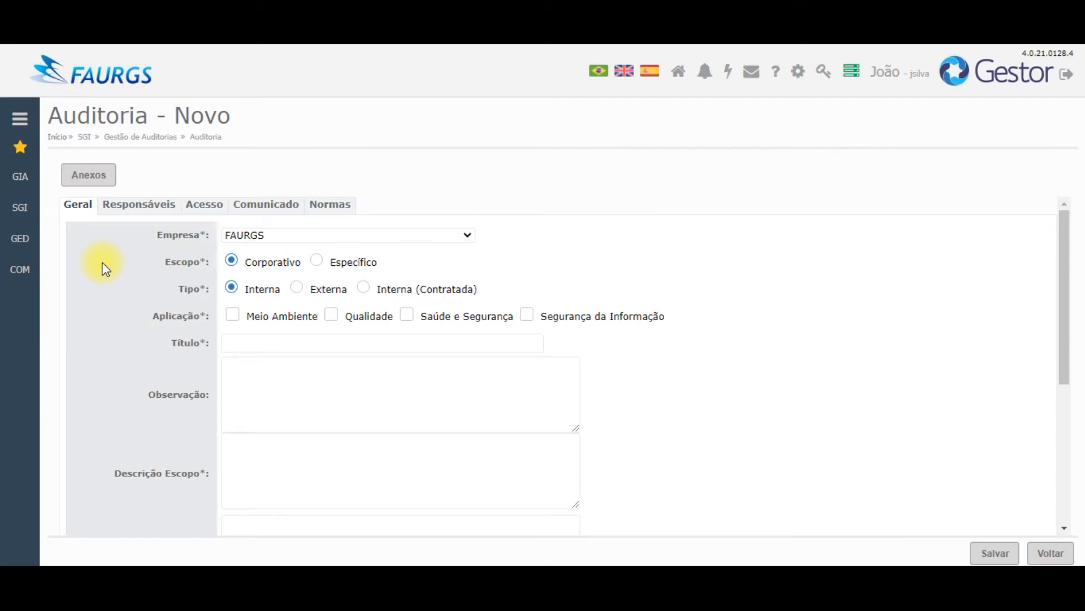
Step: Change the audit scope to Específico and choose FILIAL as the unit
click(316, 260)
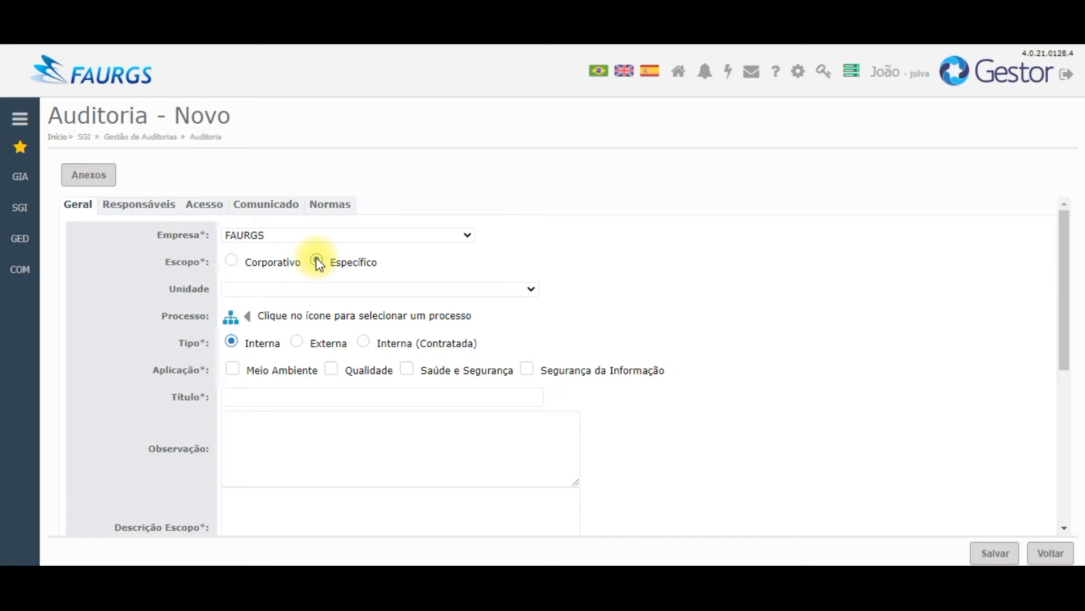
click(327, 289)
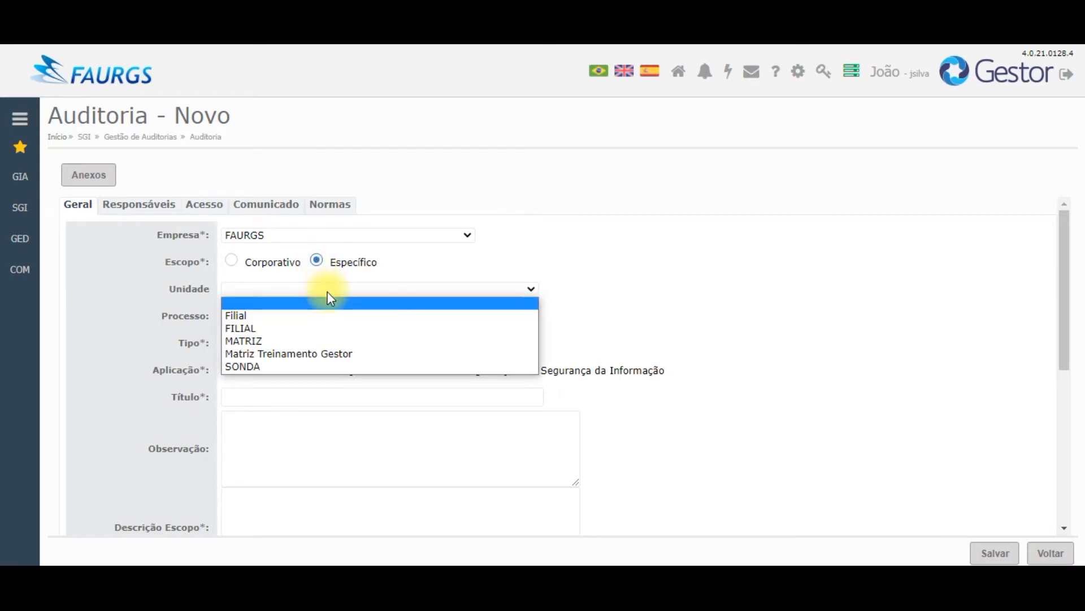
click(329, 329)
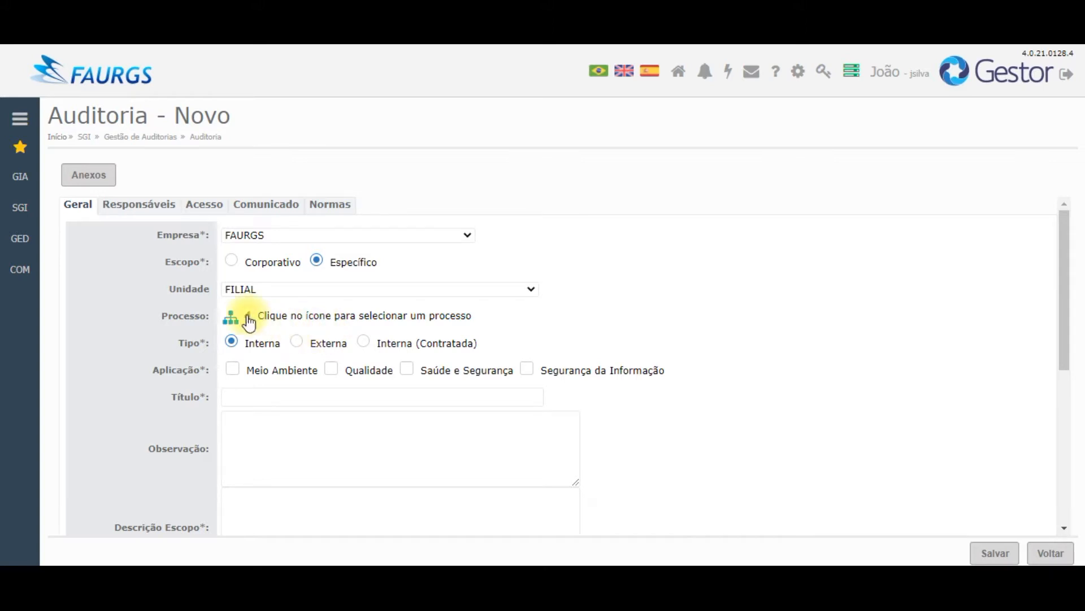
click(231, 318)
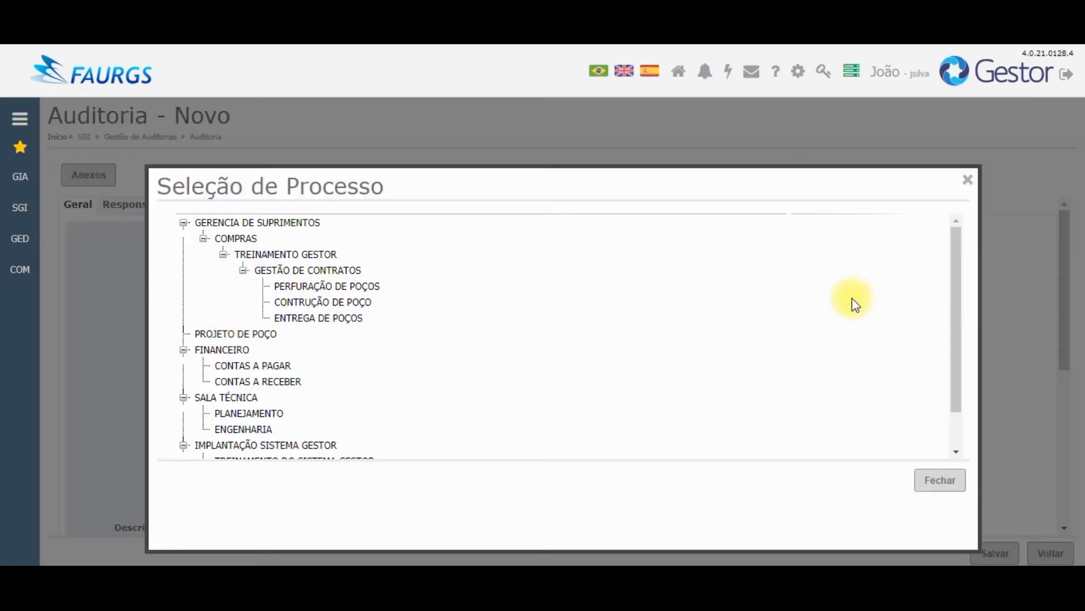
Step: Pick TREINAMENTO DO SISTEMA GESTOR under IMPLANTAÇÃO SISTEMA GESTOR as the audit's process
drag(954, 278, 972, 389)
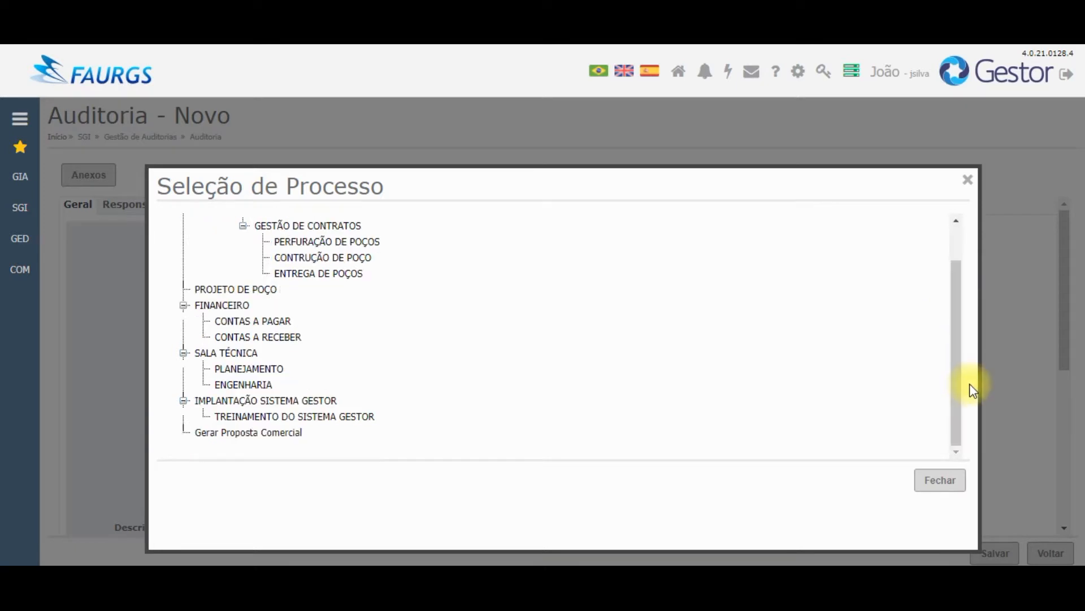
click(323, 416)
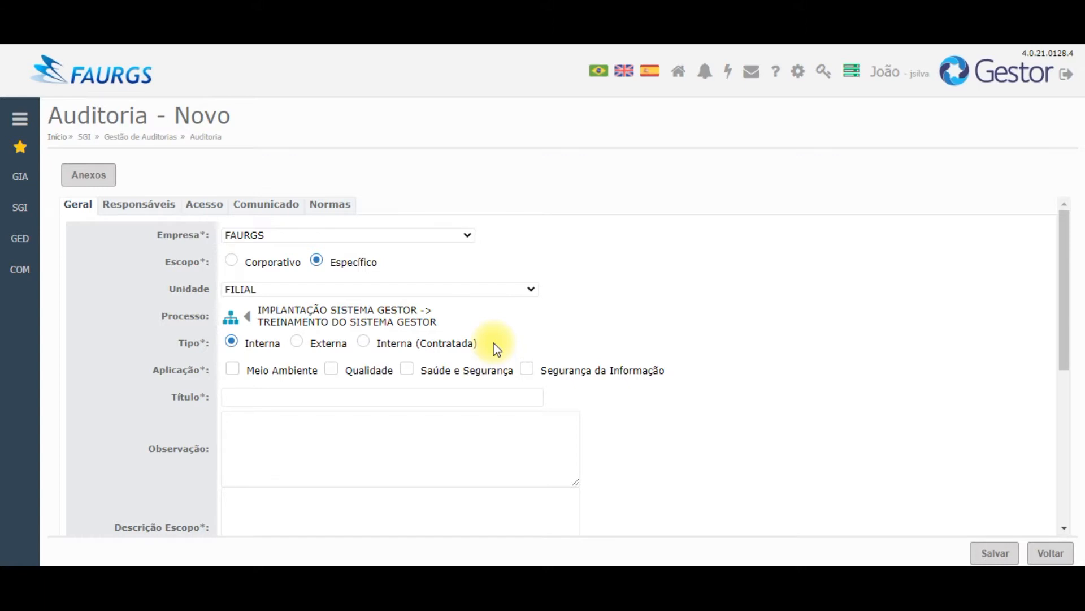
Step: Tick Qualidade as the audit's Aplicação and expand the sidebar
click(331, 370)
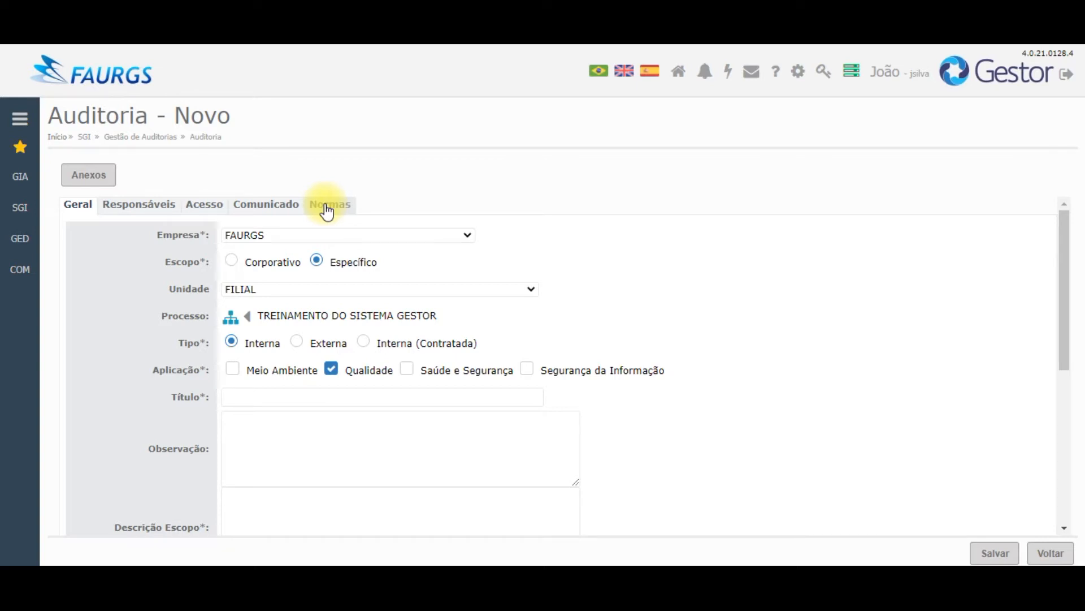
click(21, 121)
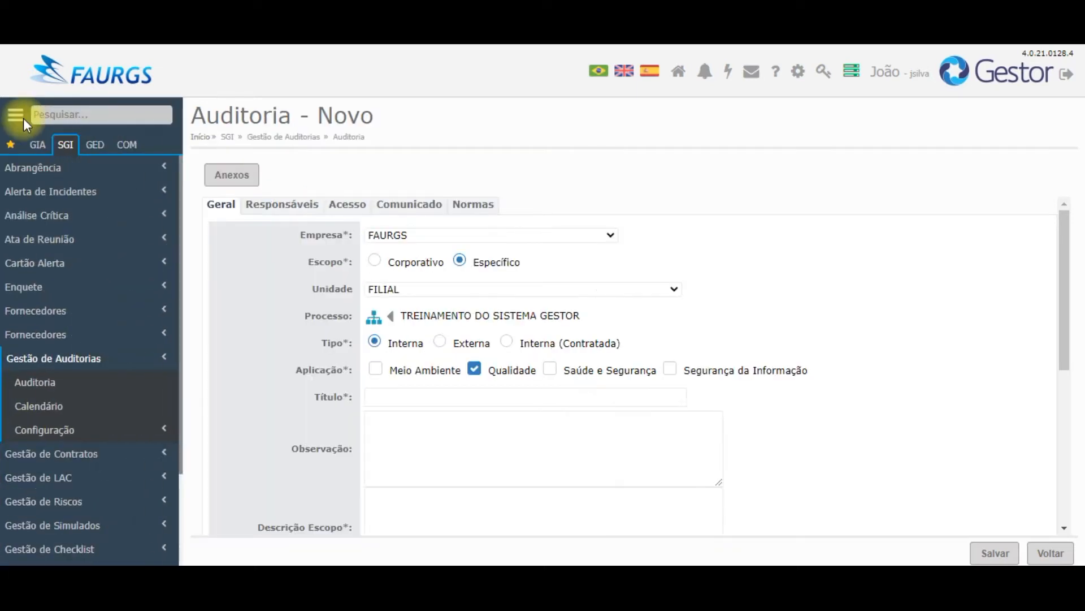
Step: Browse the GIA module's Configuração entries, then collapse the sidebar
click(38, 146)
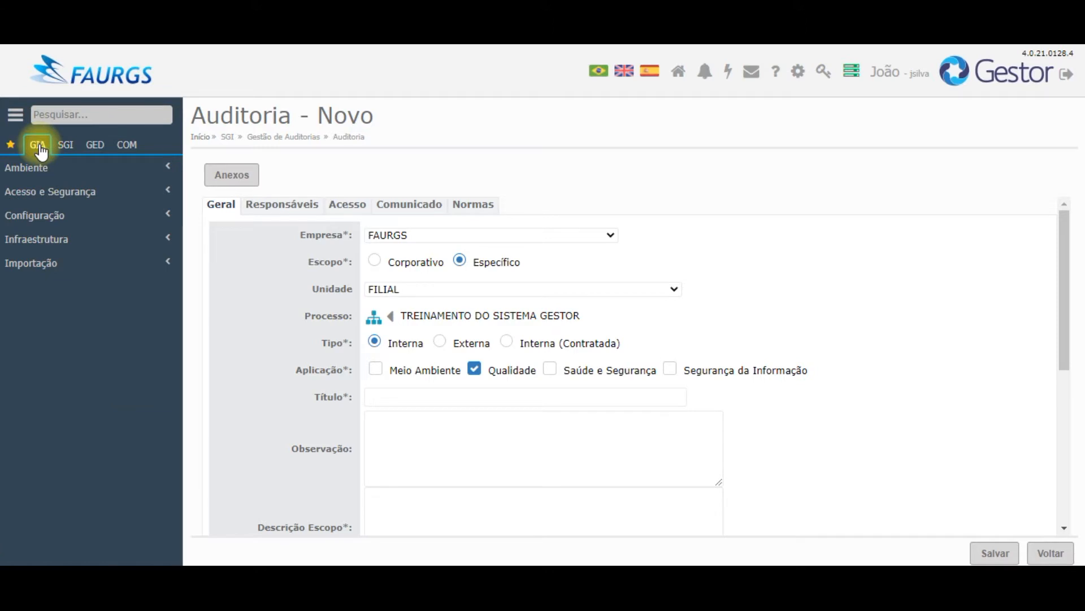
click(22, 217)
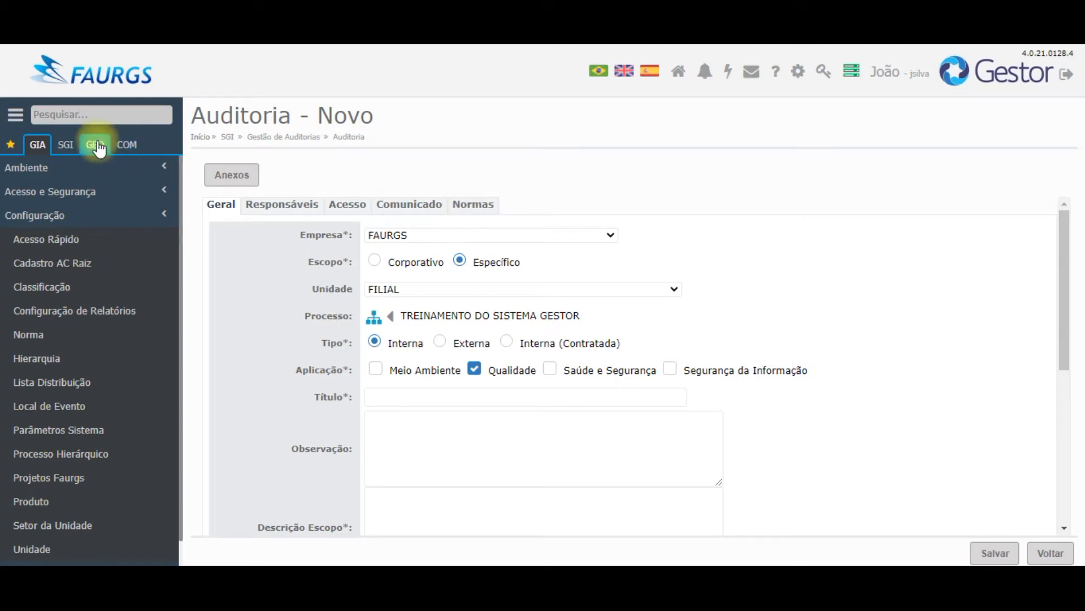
click(14, 116)
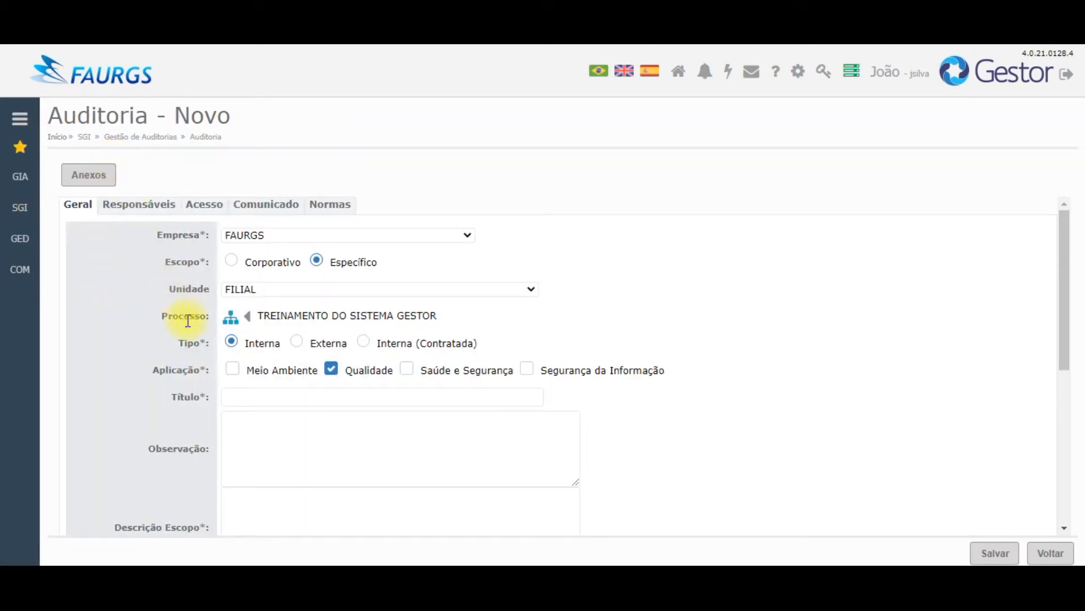
Step: Title the audit 'Auditoria Treinamento Gestor - ISO 9001' from the autocomplete suggestion
click(260, 399)
text(Audi)
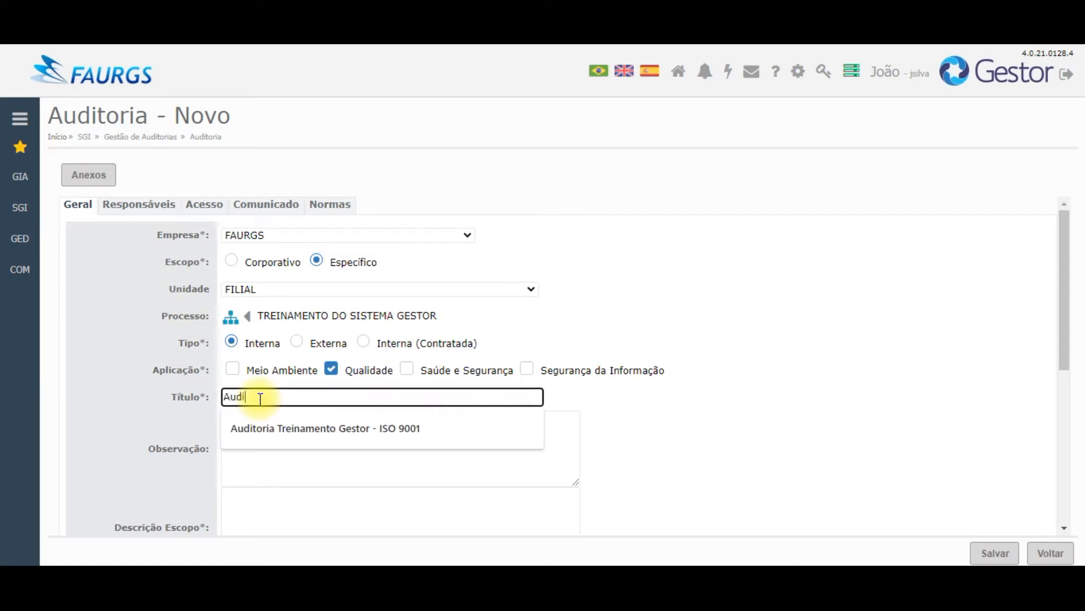
click(286, 428)
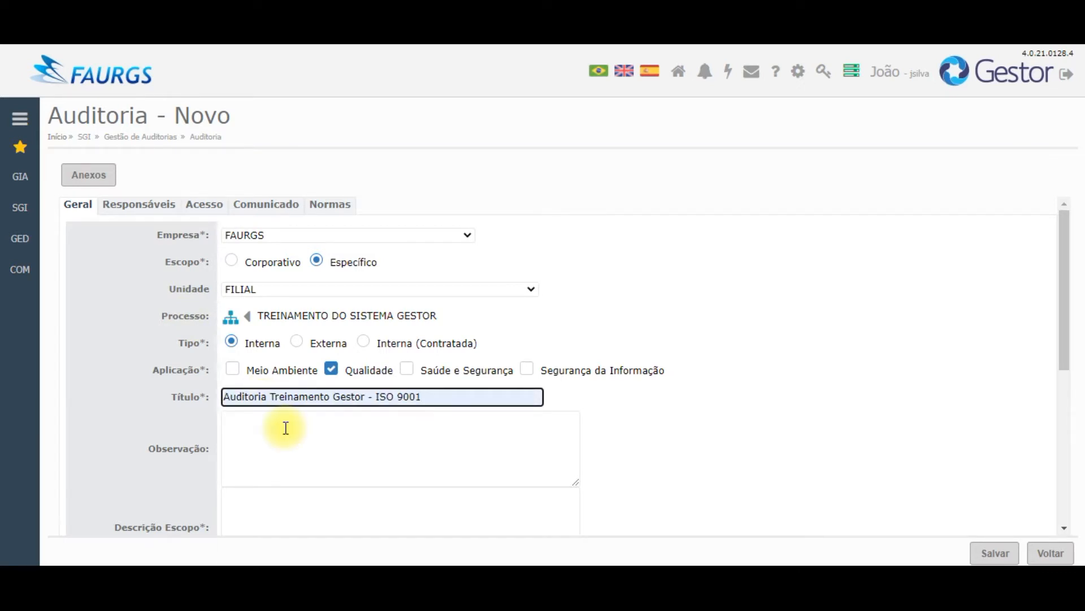
click(286, 428)
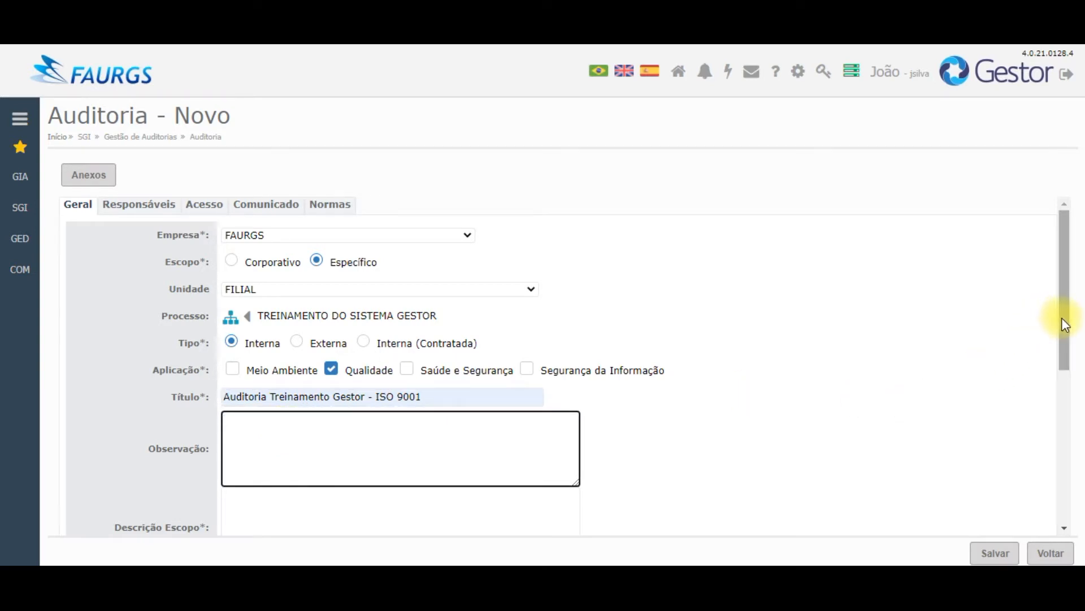
Step: Enter Descrição Escopo 'Auditoria do treinamento do sistema gestor no ano de 2021.'
scroll(1062, 317, down, 1)
scroll(1077, 351, down, 2)
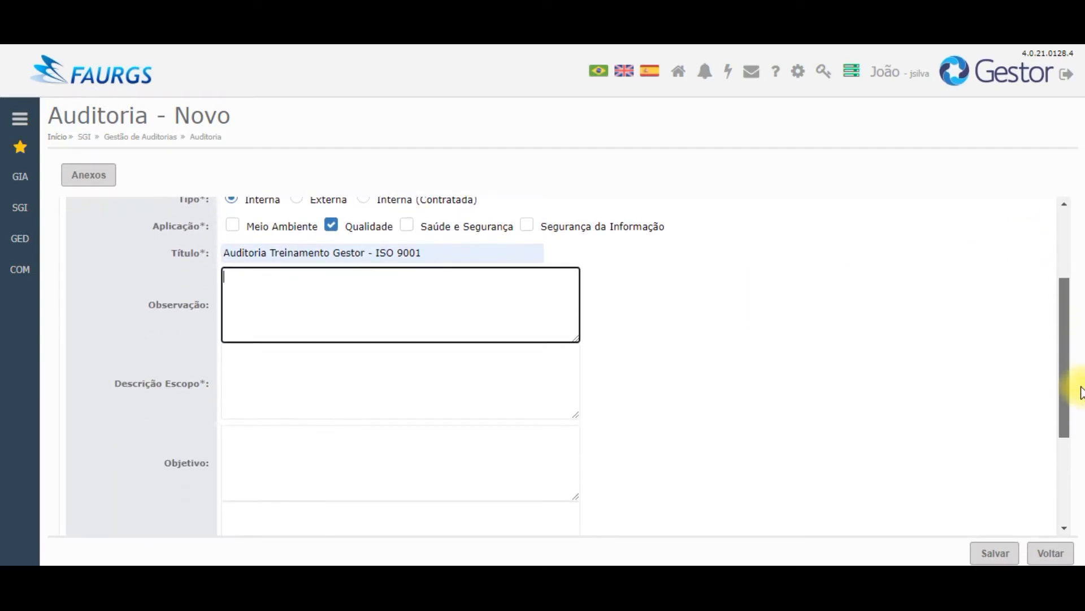
click(287, 373)
text(Aud)
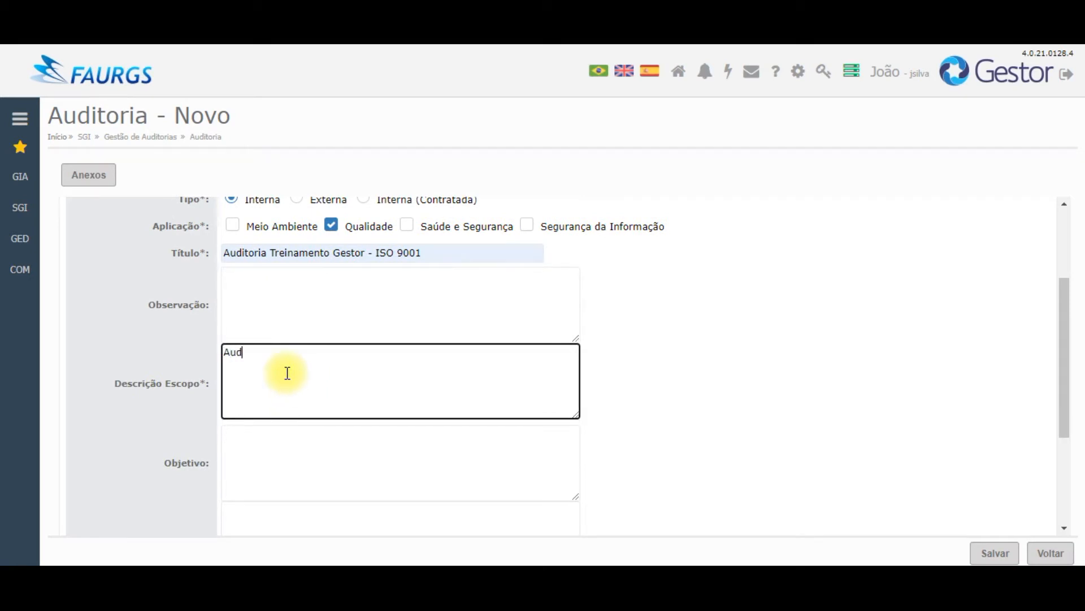
text(itoria do treinamento do sis)
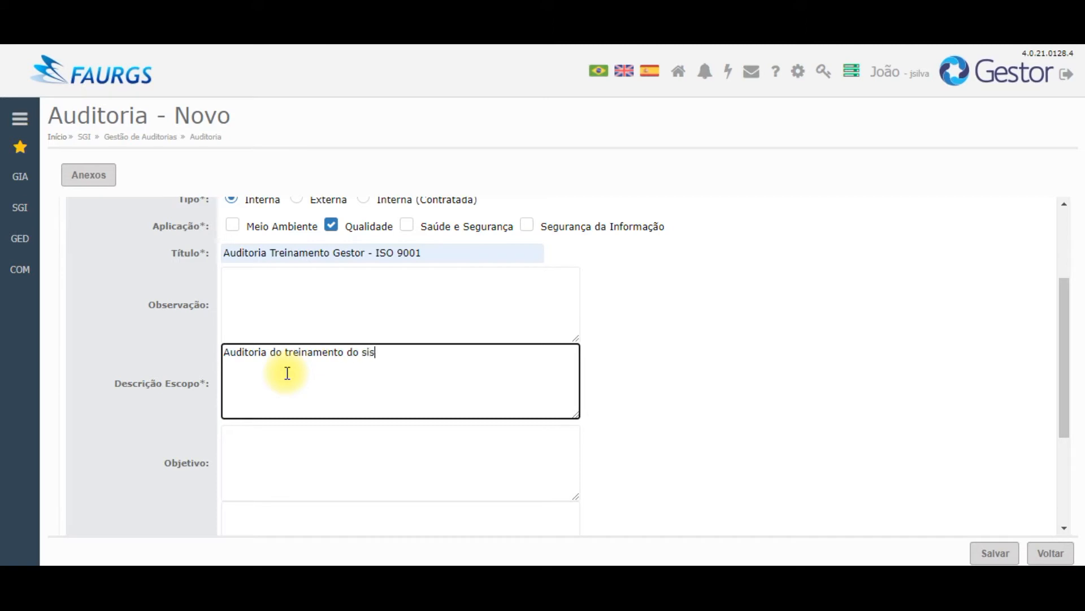
text(tema gestor)
text(n o ano de )
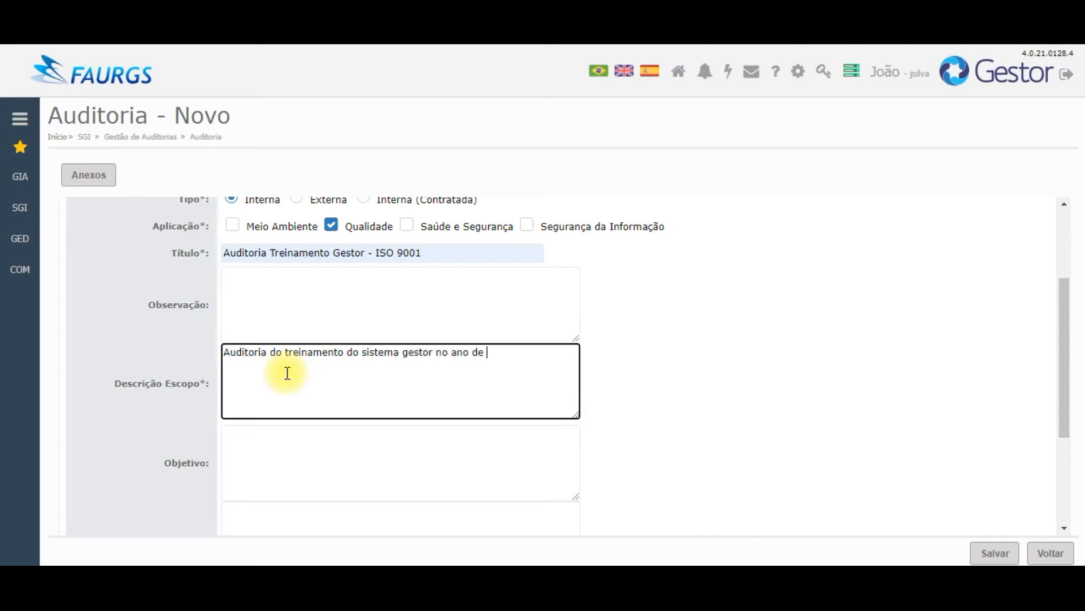
text(2021.)
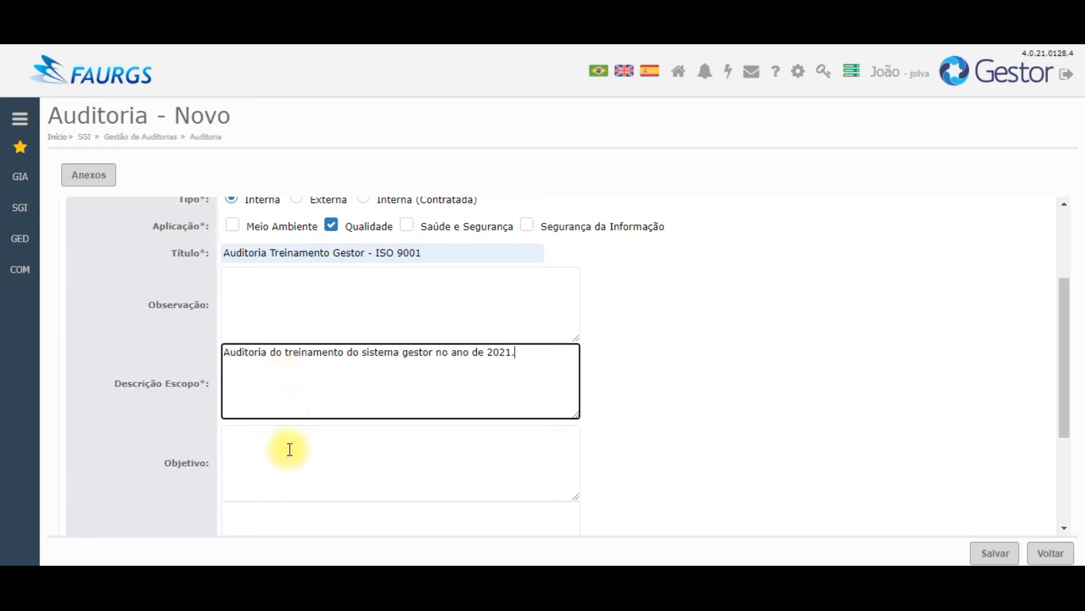
drag(1067, 320, 1081, 393)
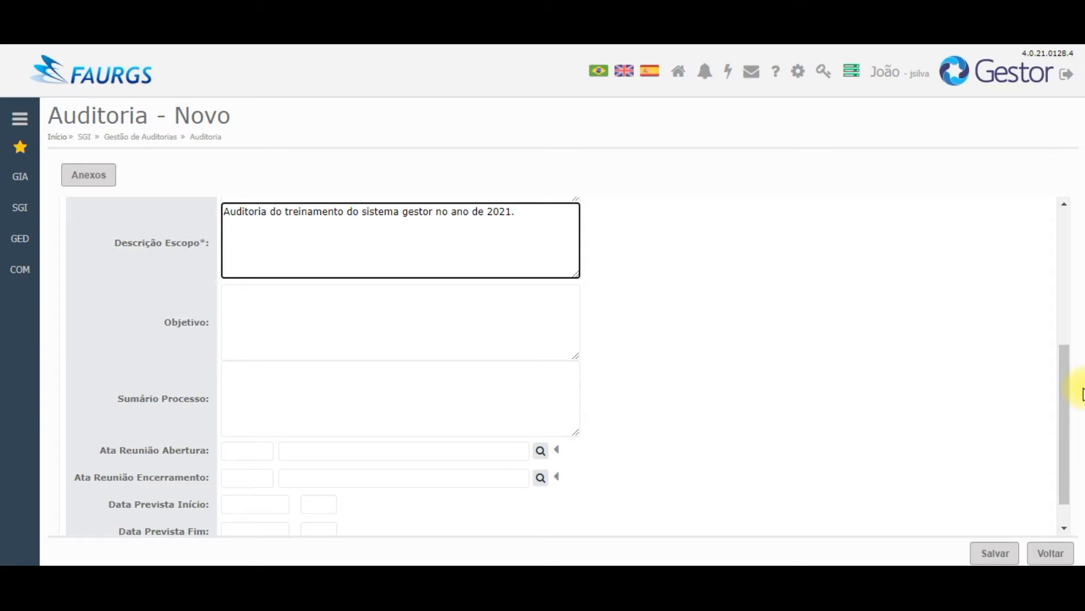
Step: Use 'Ata de Treinamento do Gestor - Dia 2' as both opening and closing meeting minutes
click(540, 452)
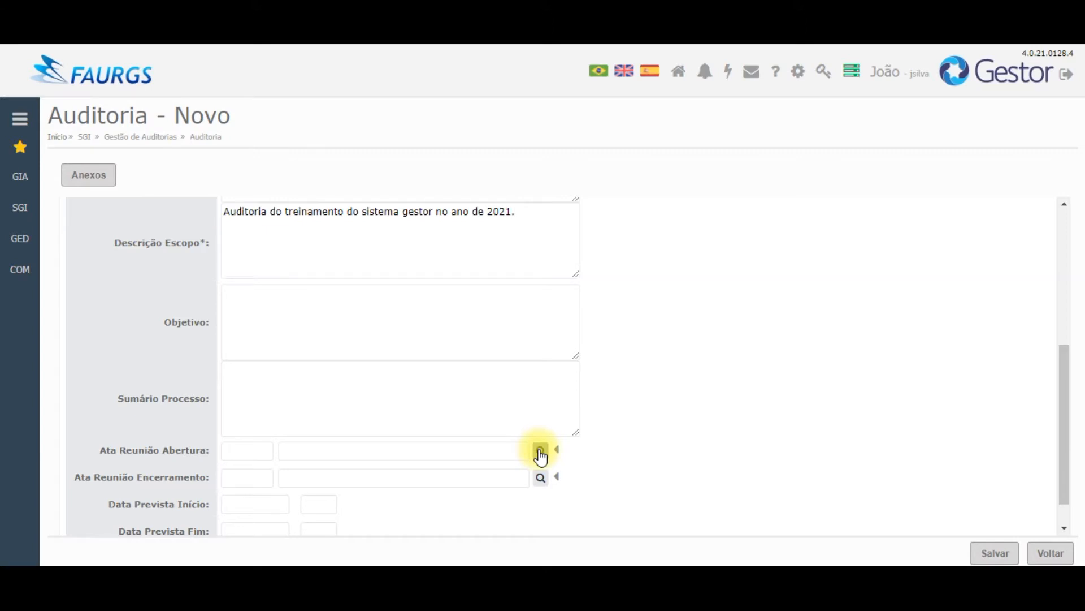
click(425, 514)
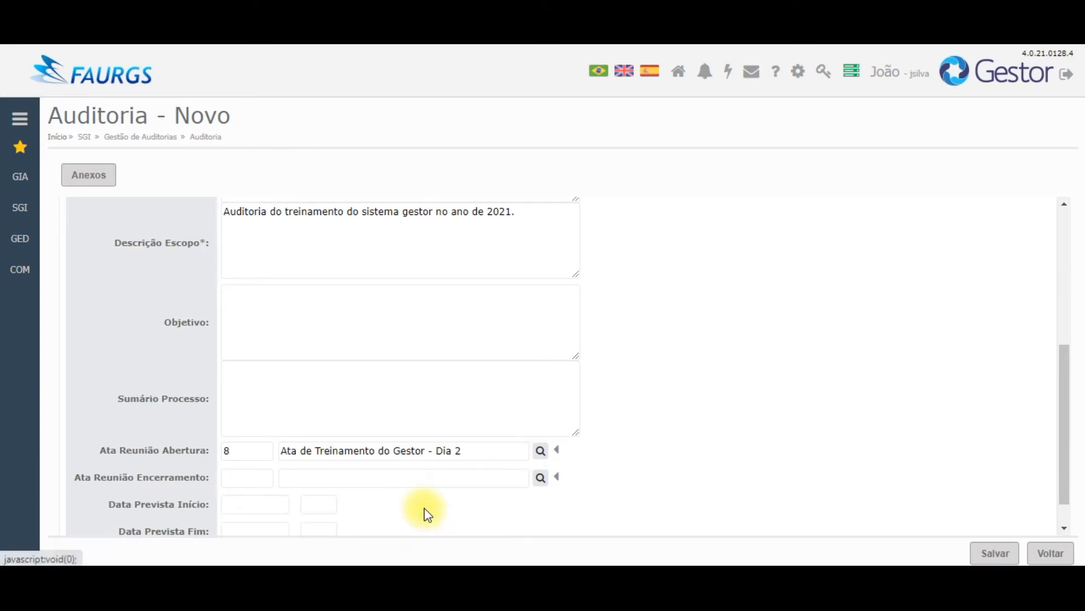
click(540, 478)
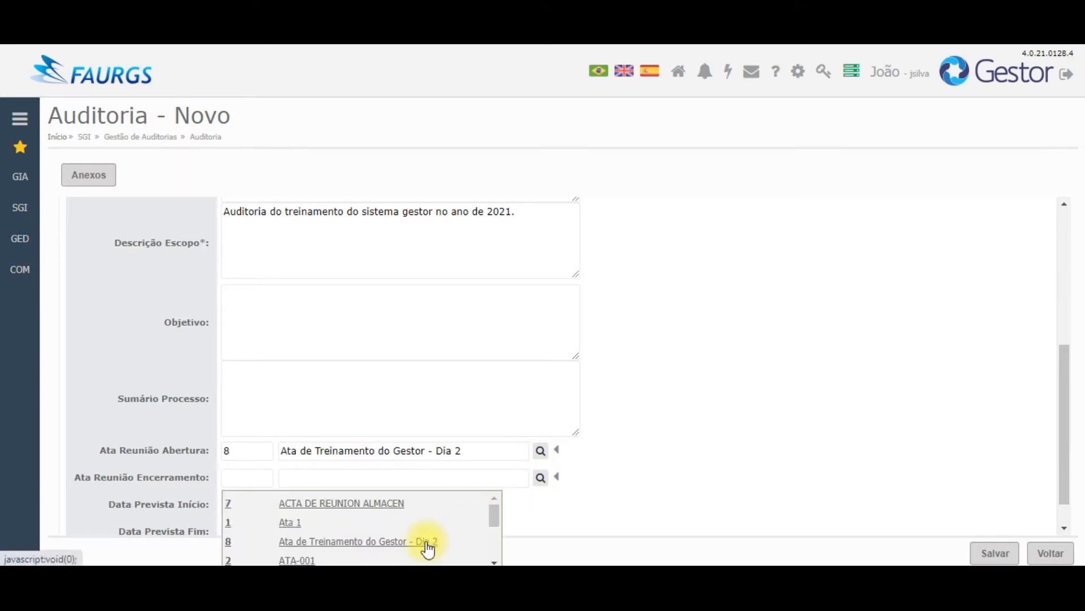
click(428, 544)
scroll(1037, 431, down, 1)
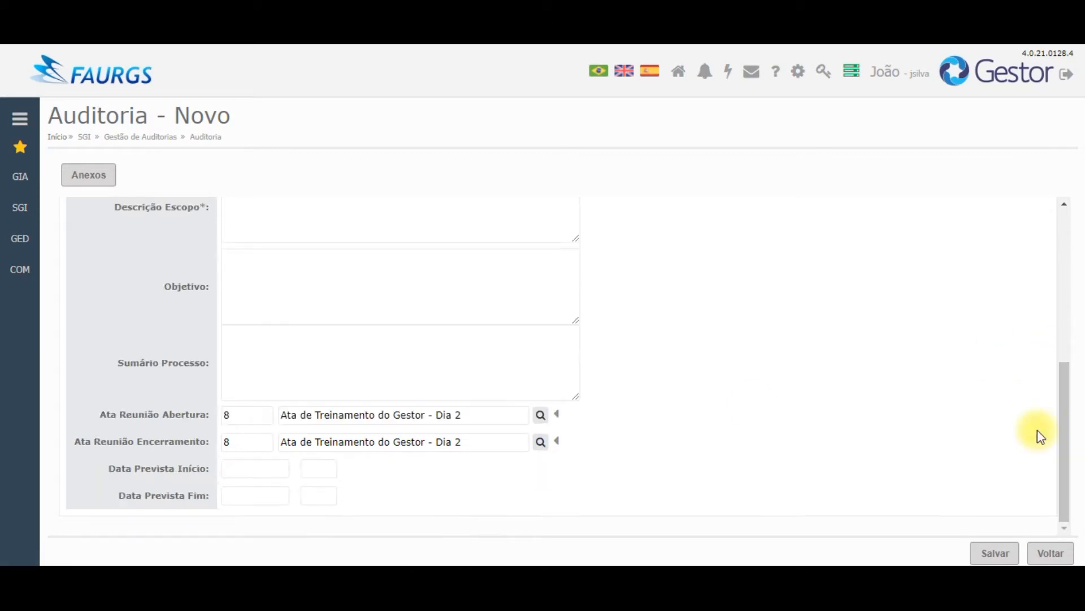
Step: Schedule the audit from 22/02/2021 09:00 to 23/02/2021 18:00
click(226, 467)
text(12/02/2021)
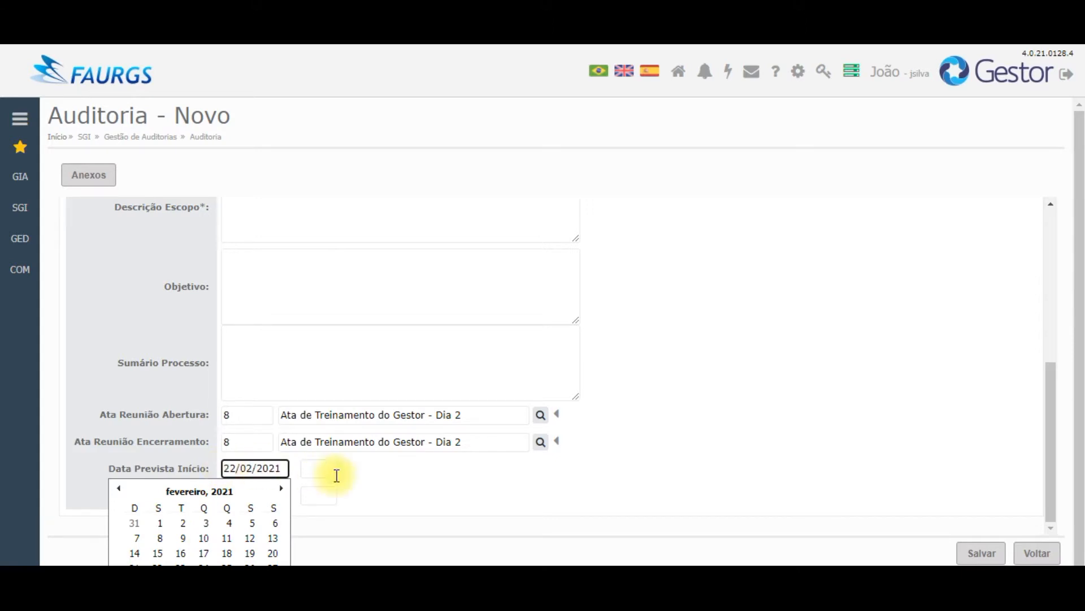
click(370, 485)
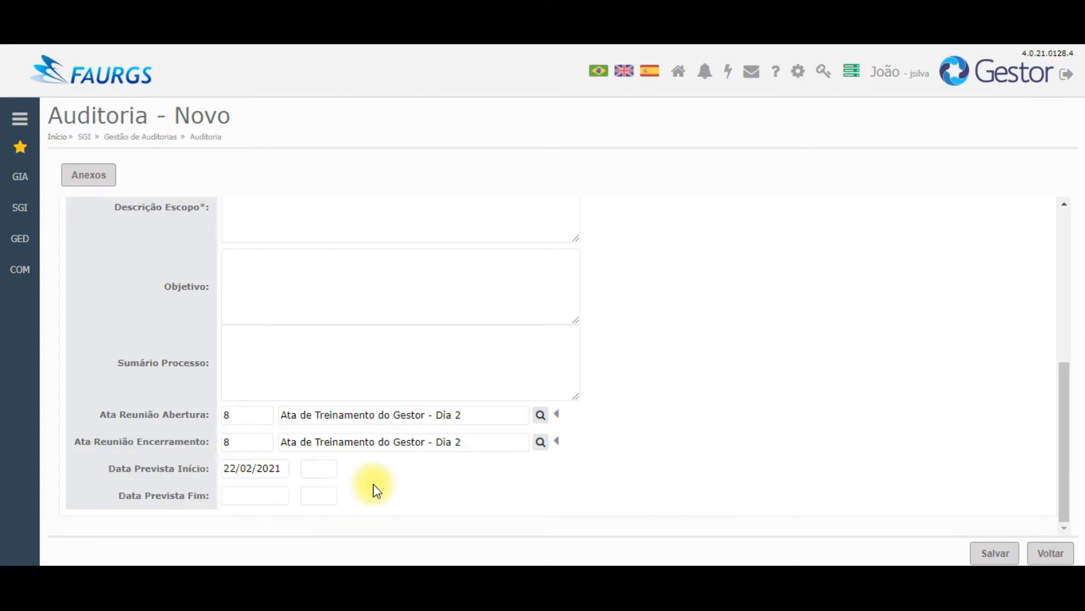
click(226, 496)
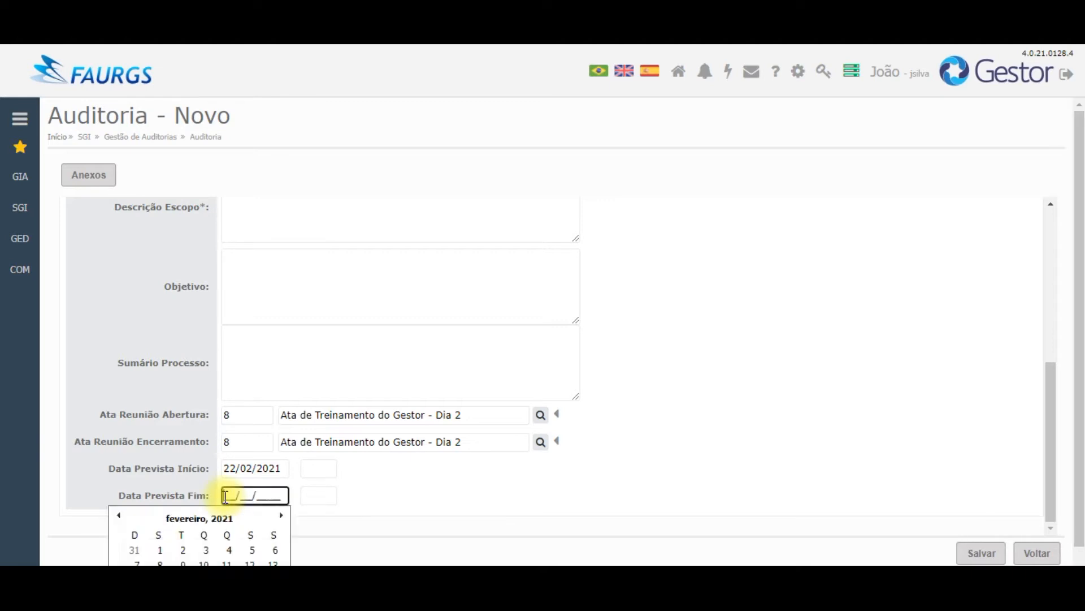
text(23/02/2021)
click(375, 479)
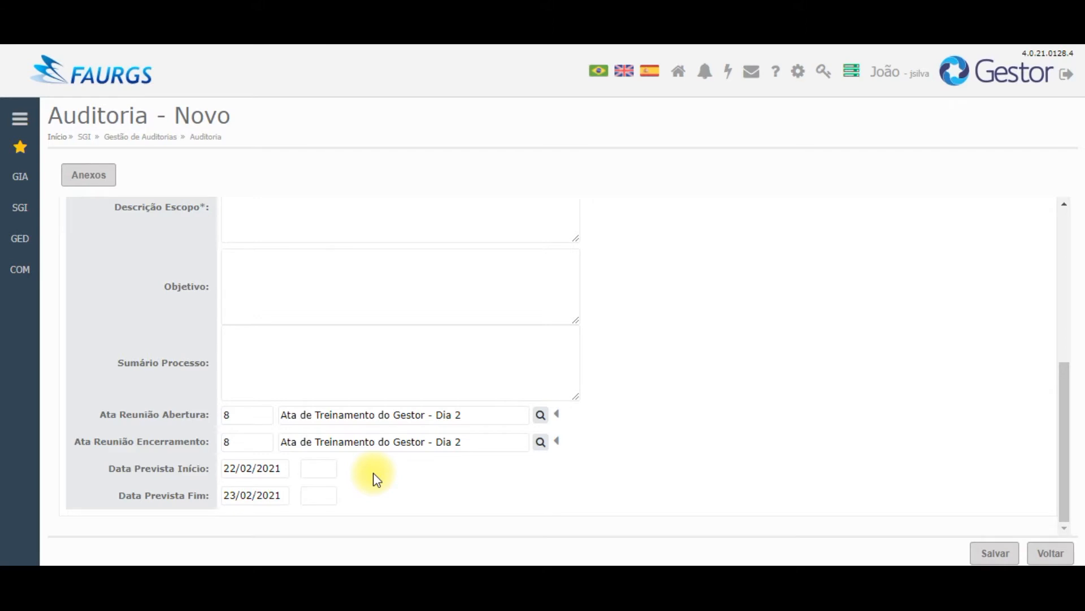
click(306, 470)
text(0900)
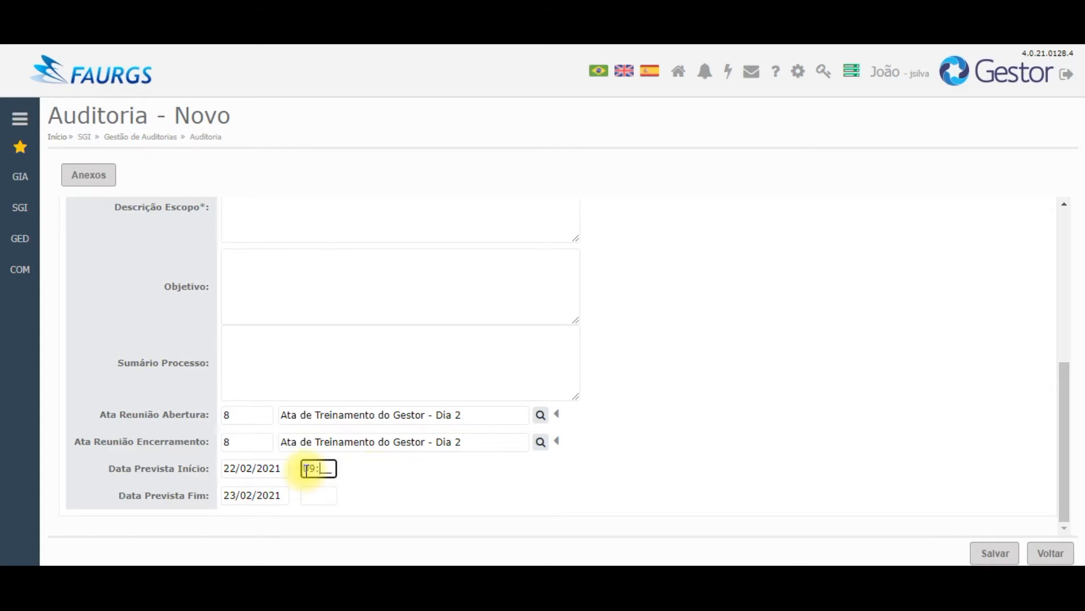
key(Tab)
key(Tab)
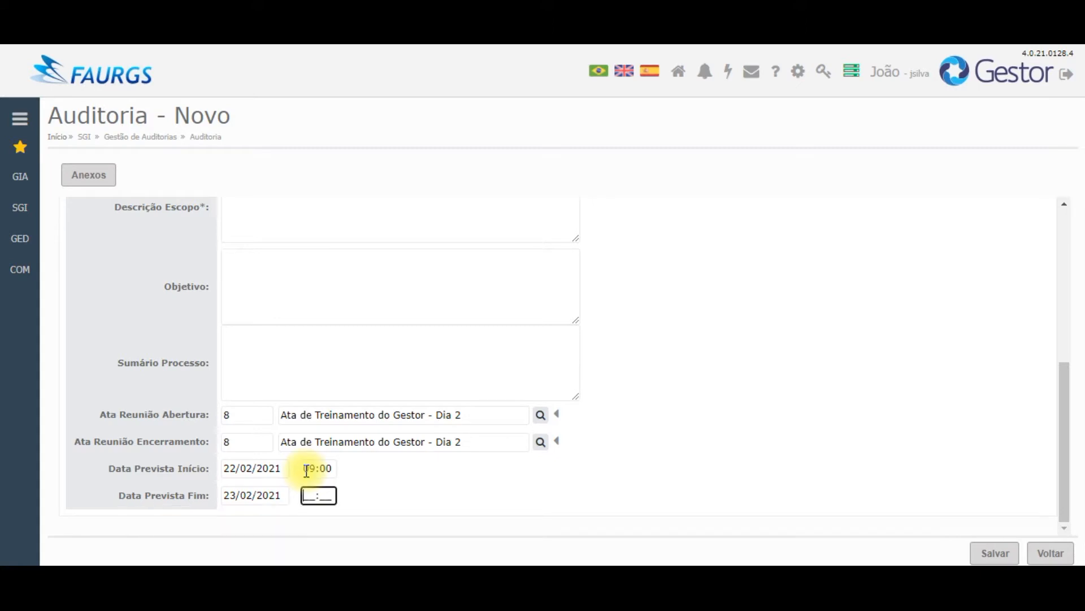
text(1800)
click(421, 493)
drag(1057, 427, 1061, 218)
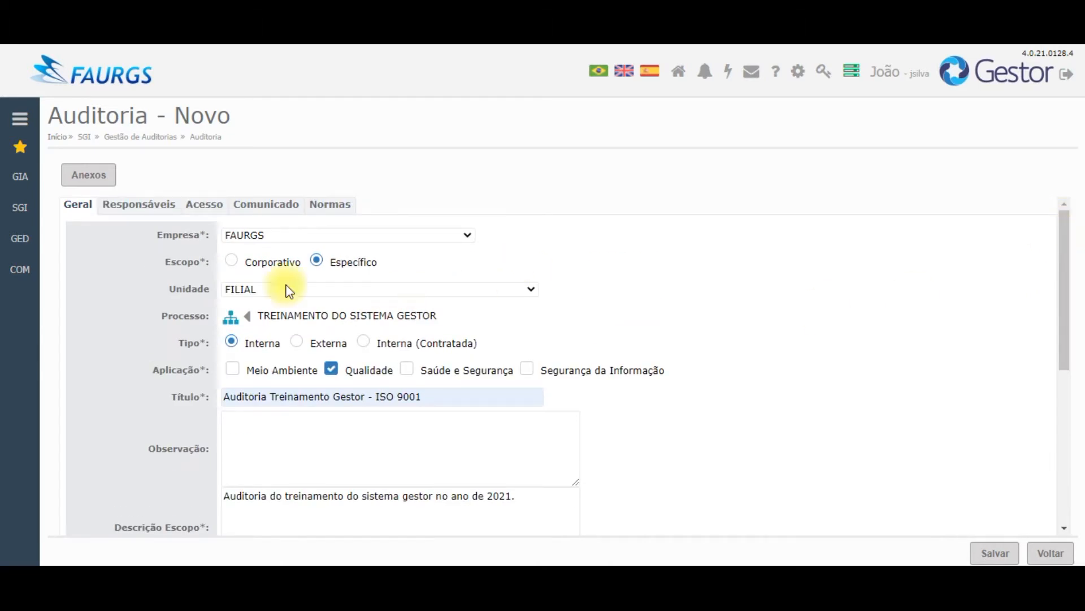
Step: Search for the responsible person on the Responsáveis tab and add them to the audit
click(138, 216)
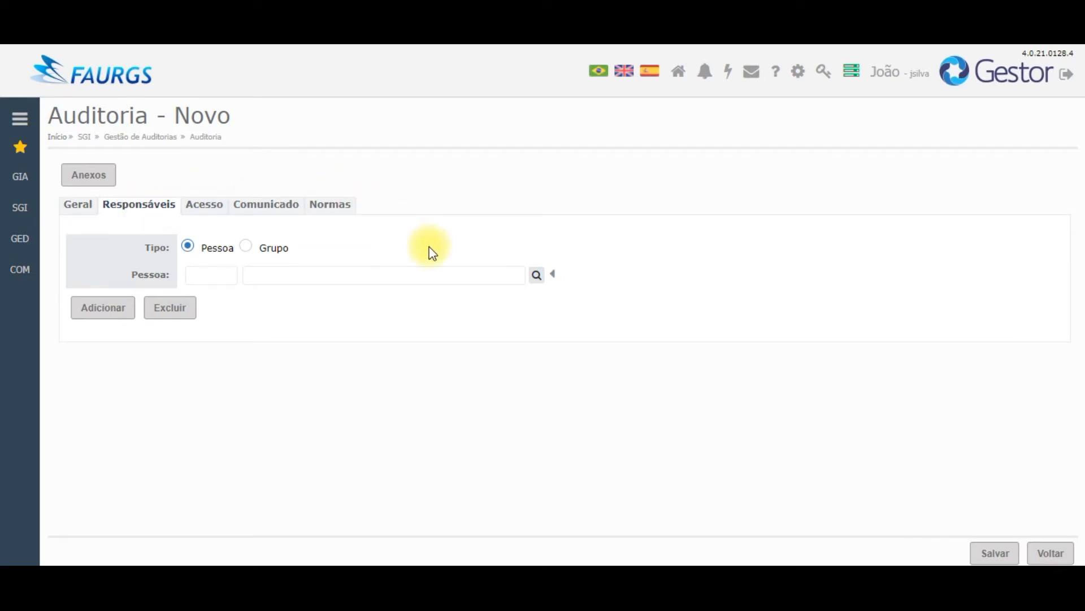
click(501, 282)
text(joão)
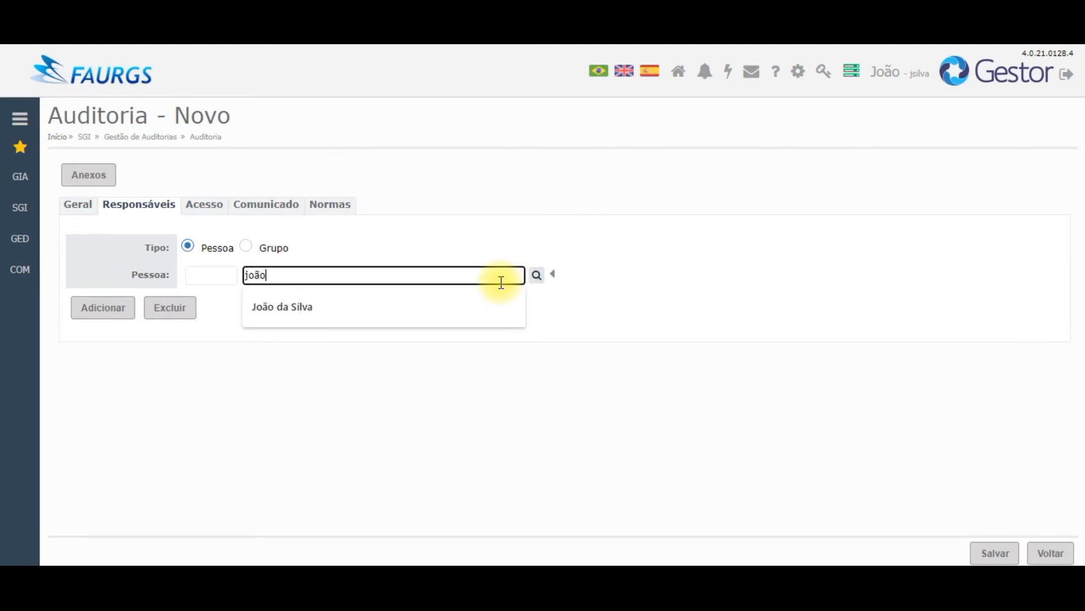
click(537, 277)
click(122, 308)
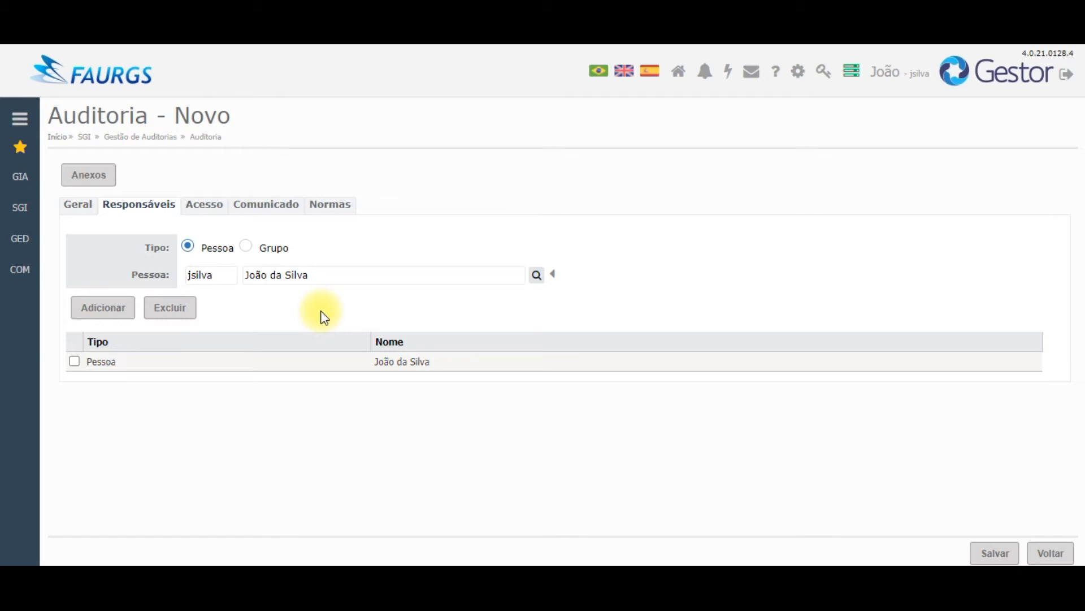
click(205, 213)
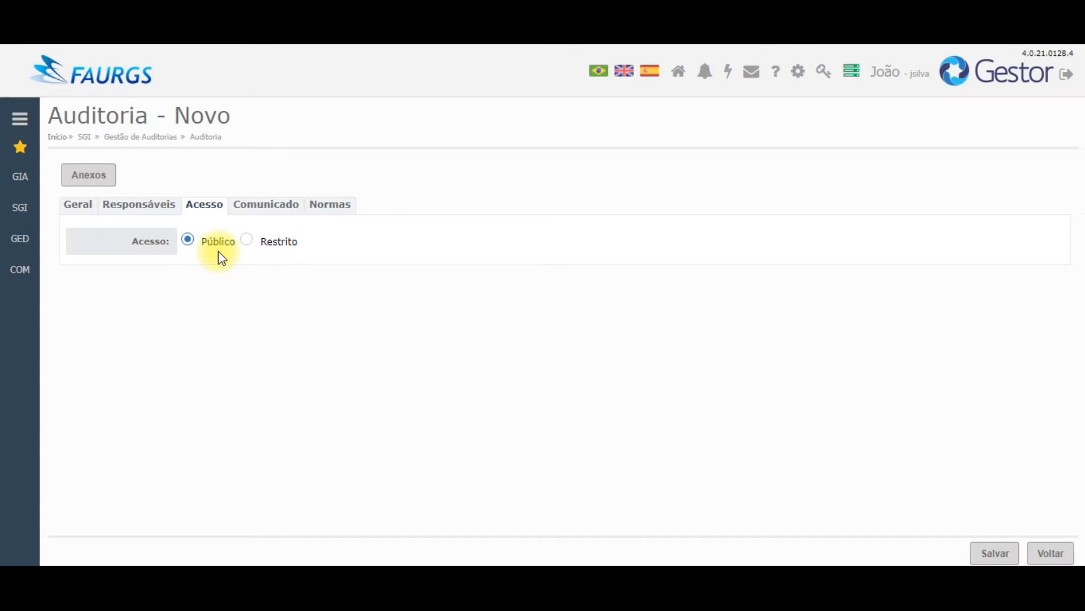
Step: Try Restrito access, then set the audit's access back to Público
click(271, 247)
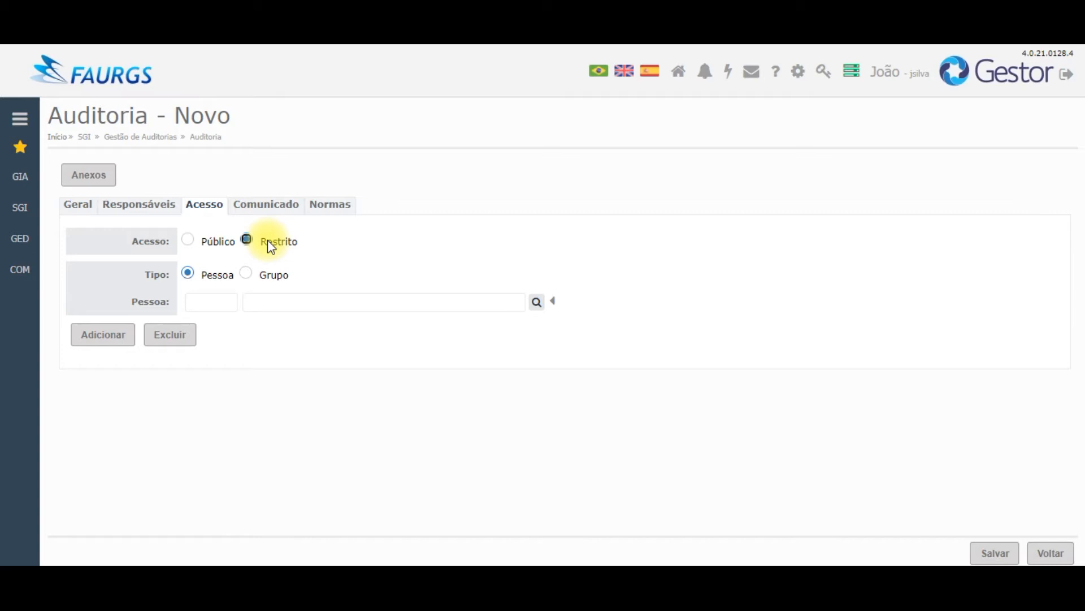
click(220, 244)
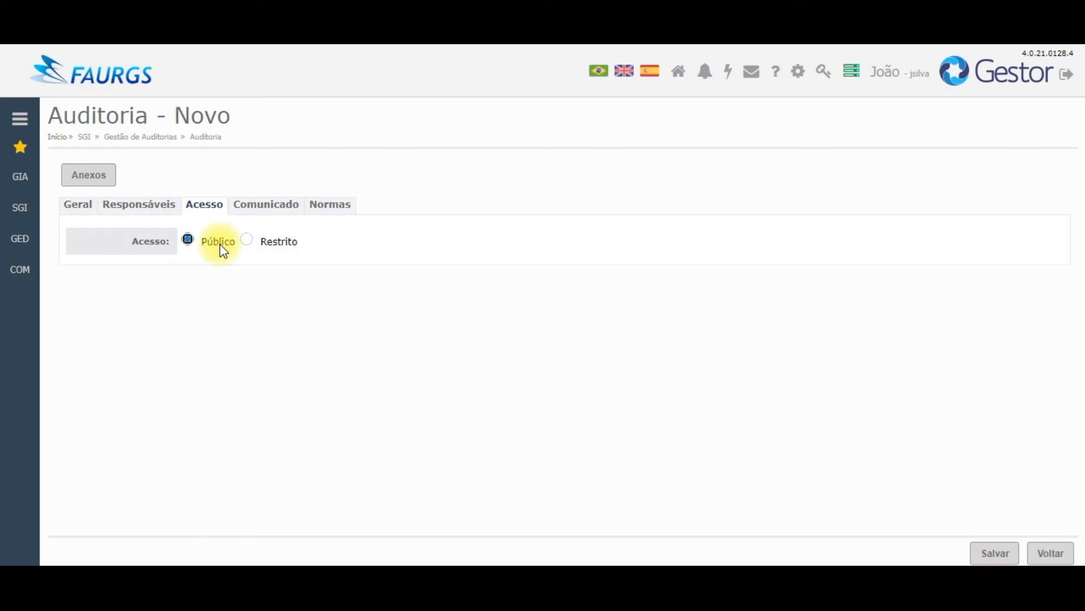
click(252, 213)
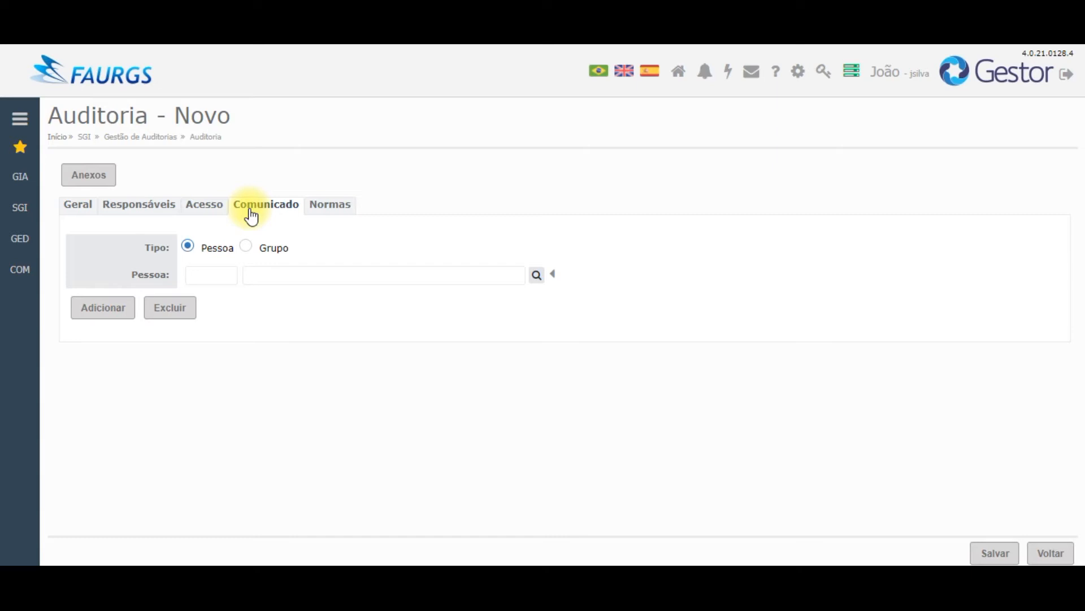
Step: Show the audit's Normas section for attaching standards
click(331, 209)
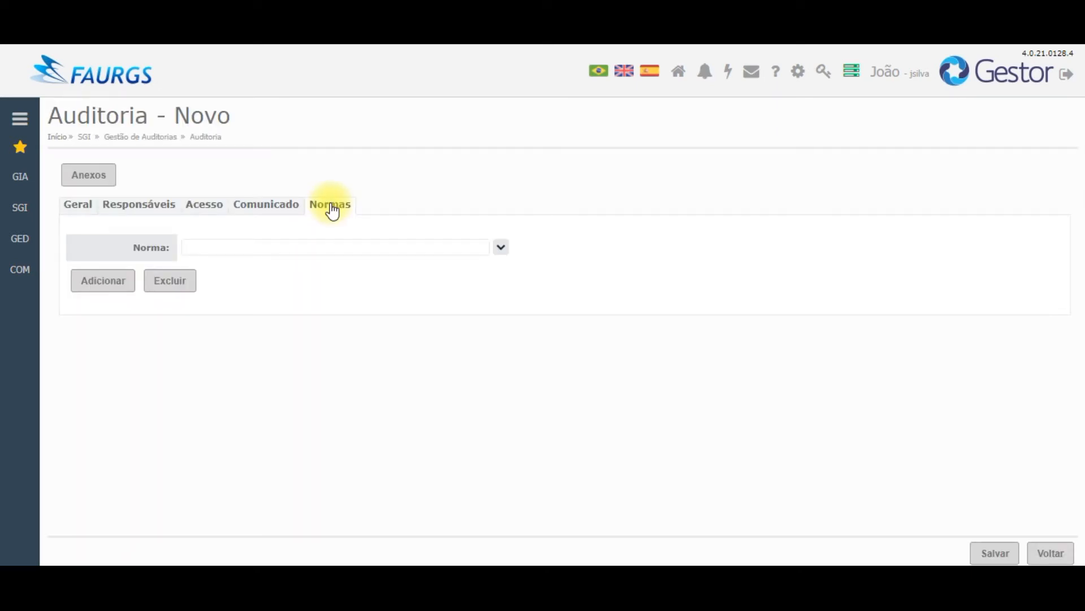
Step: Add ISO 9001 from the Norma list to the audit's standards and save the new audit
click(501, 247)
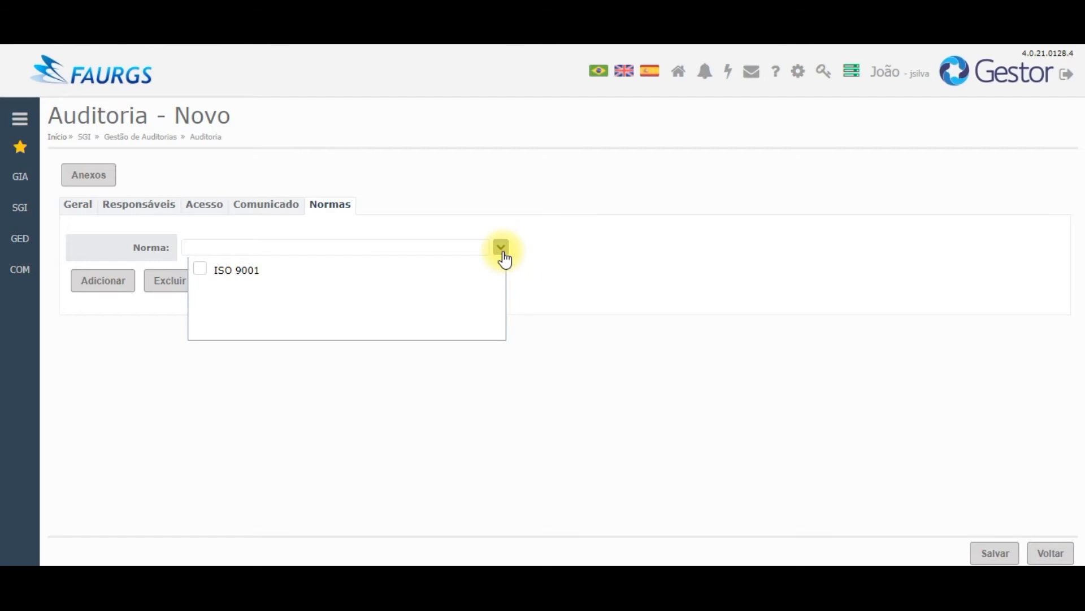
click(201, 270)
click(148, 319)
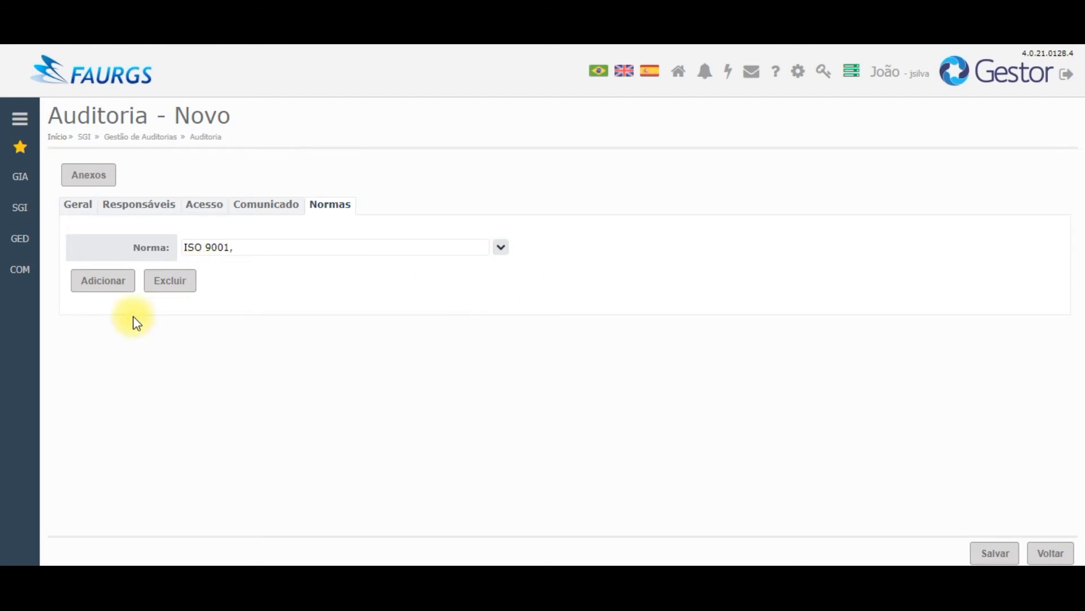
click(98, 292)
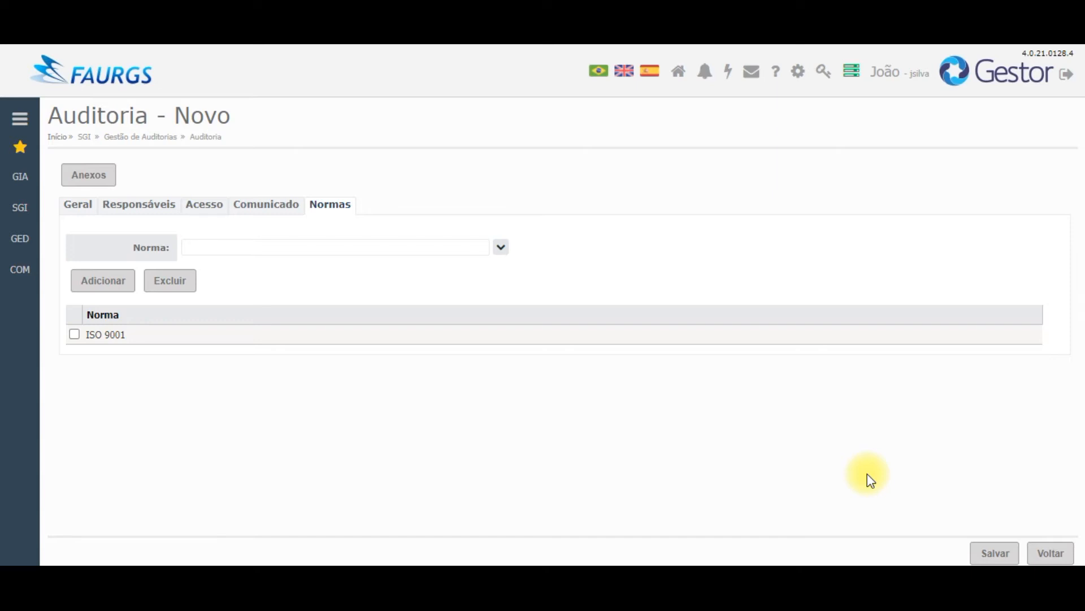
click(1008, 553)
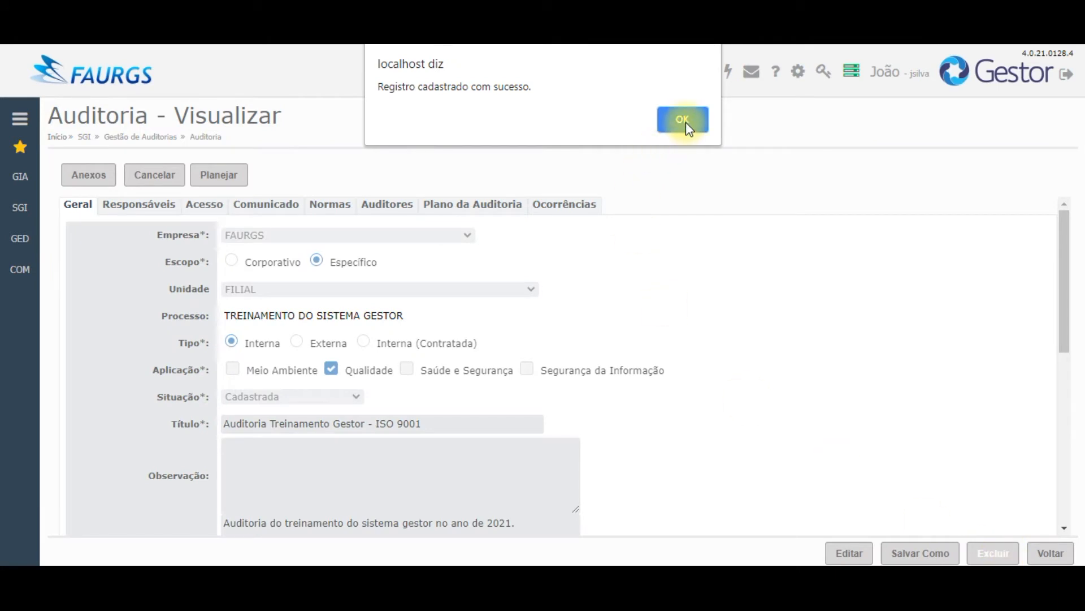
Step: Acknowledge the saved message and review the audit's Auditores and Plano da Auditoria tabs
click(683, 120)
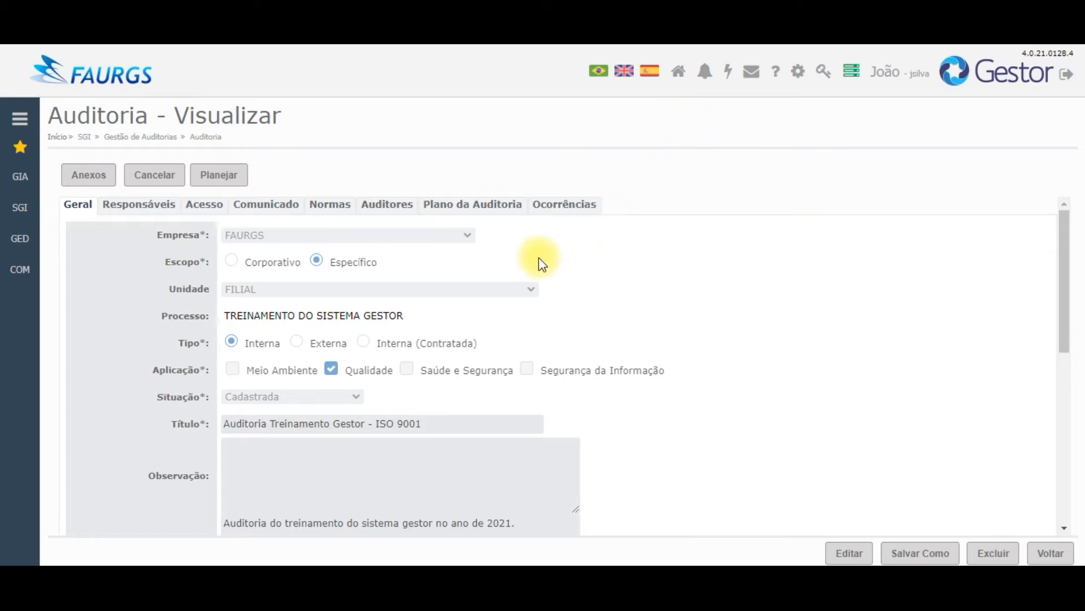
click(389, 207)
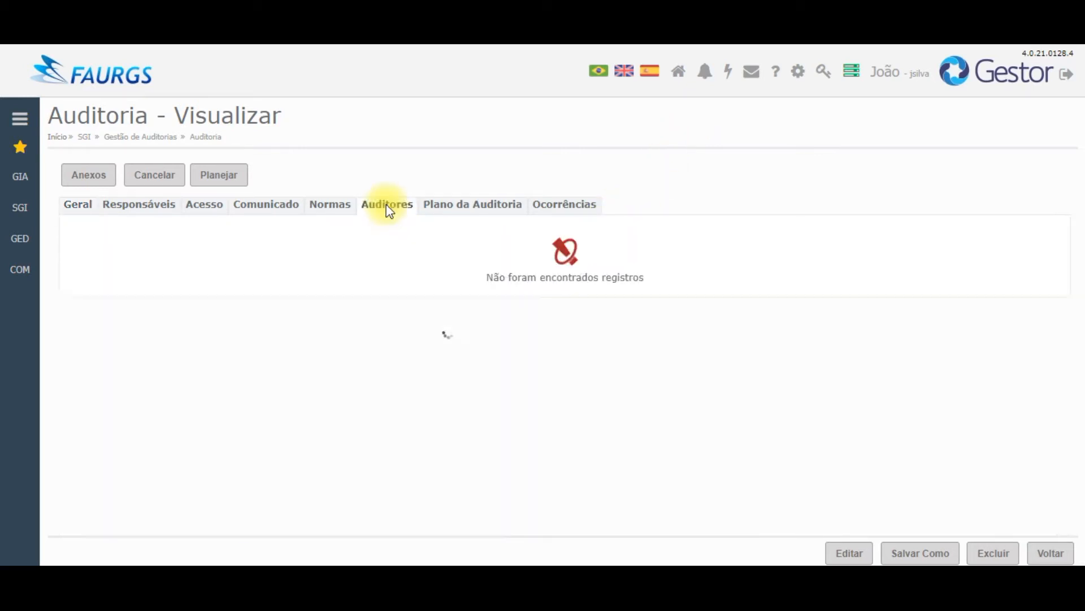
click(463, 213)
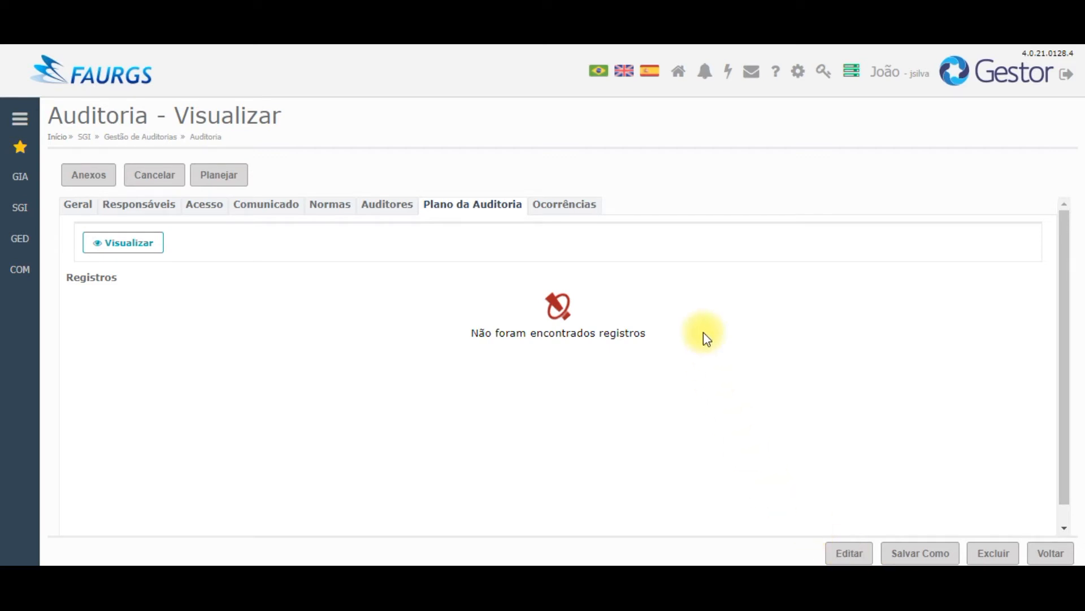
Step: From the alerts bell, open the list of audits pending planning
click(705, 72)
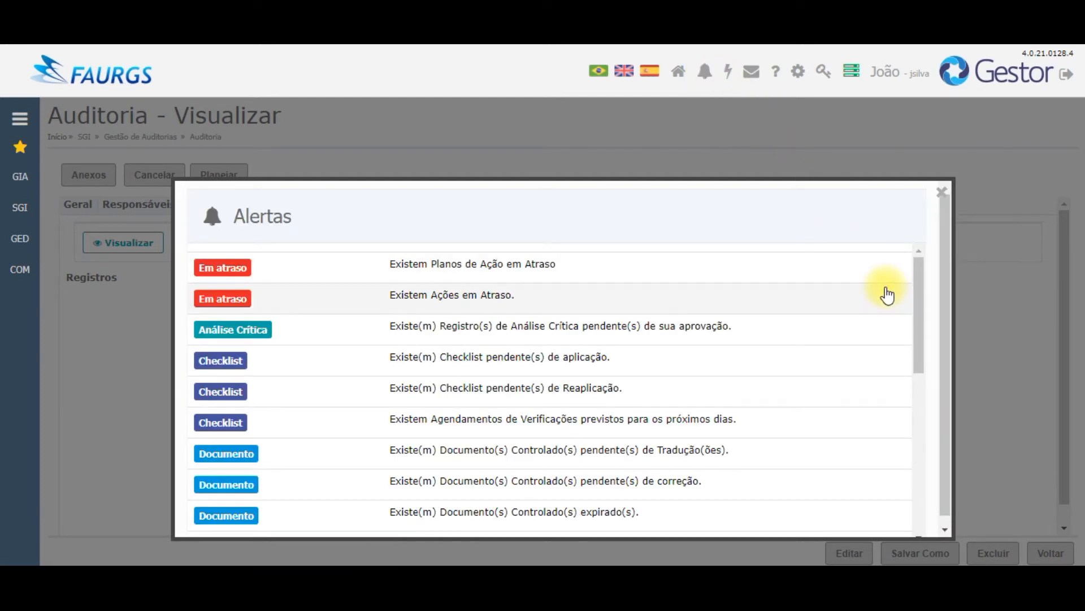
drag(918, 294, 925, 470)
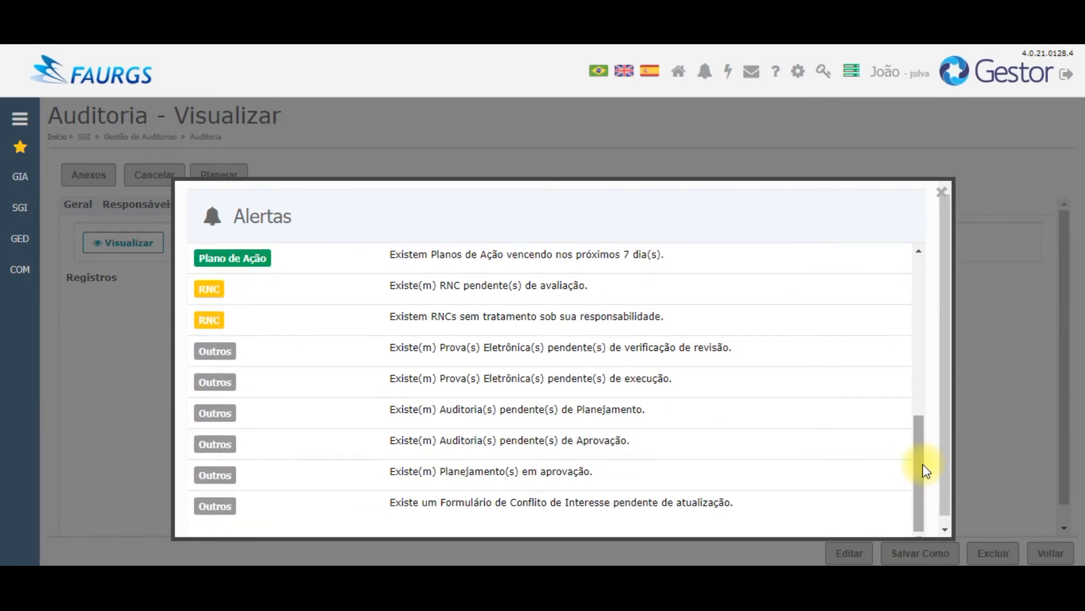
click(534, 417)
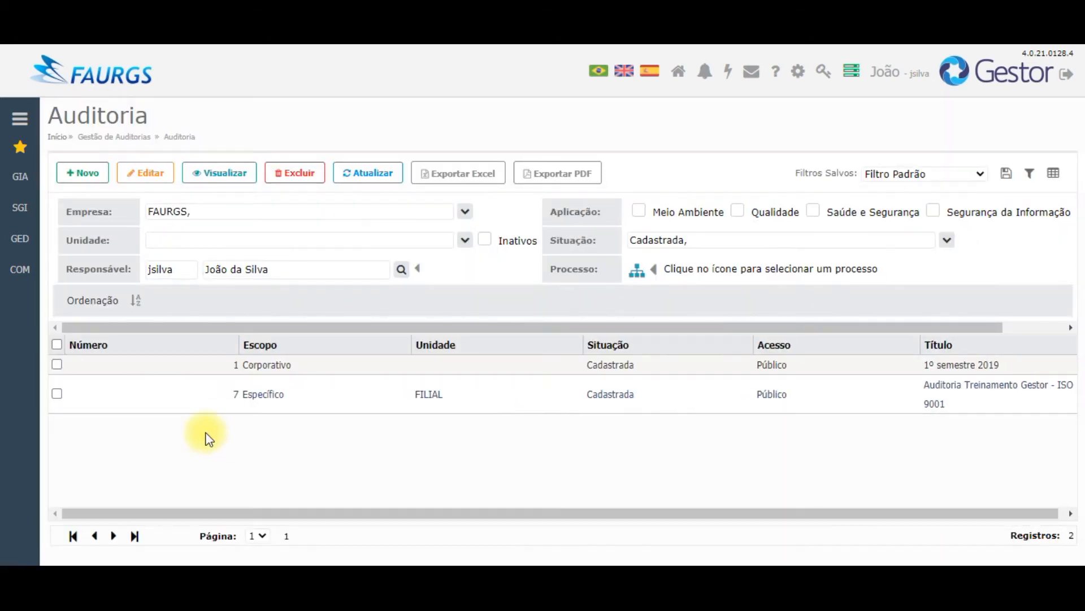
Step: Edit audit 7 and add an auditor to it with Líder set to Sim
click(58, 393)
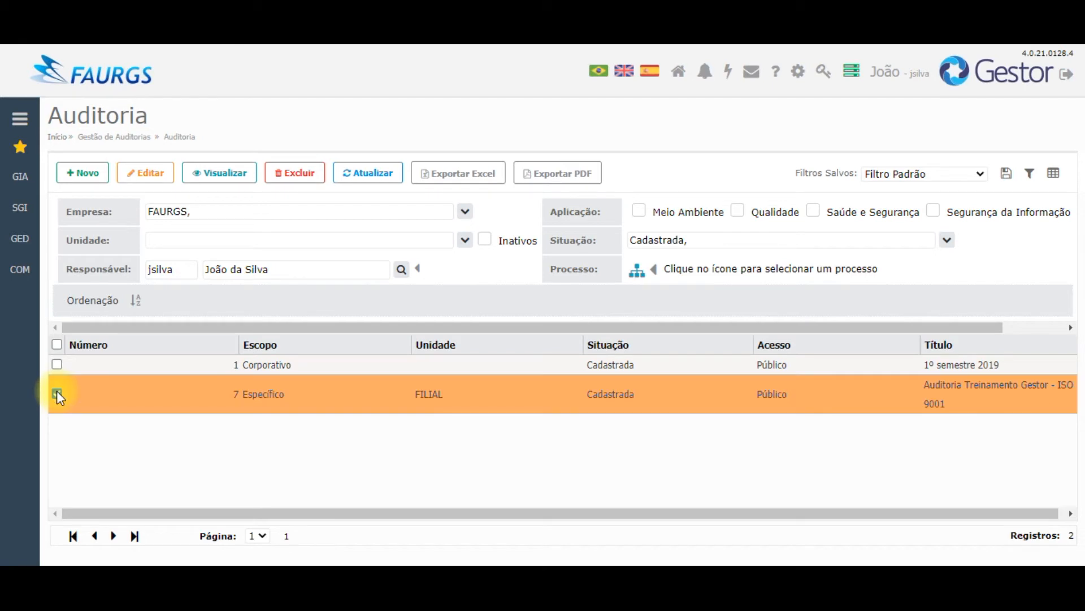
click(154, 171)
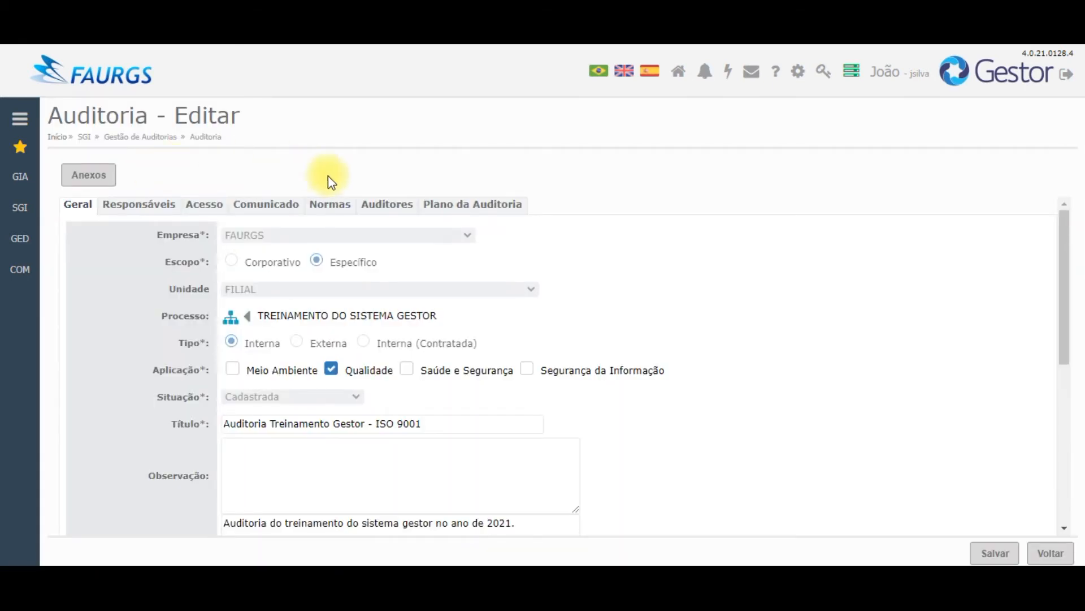
click(377, 209)
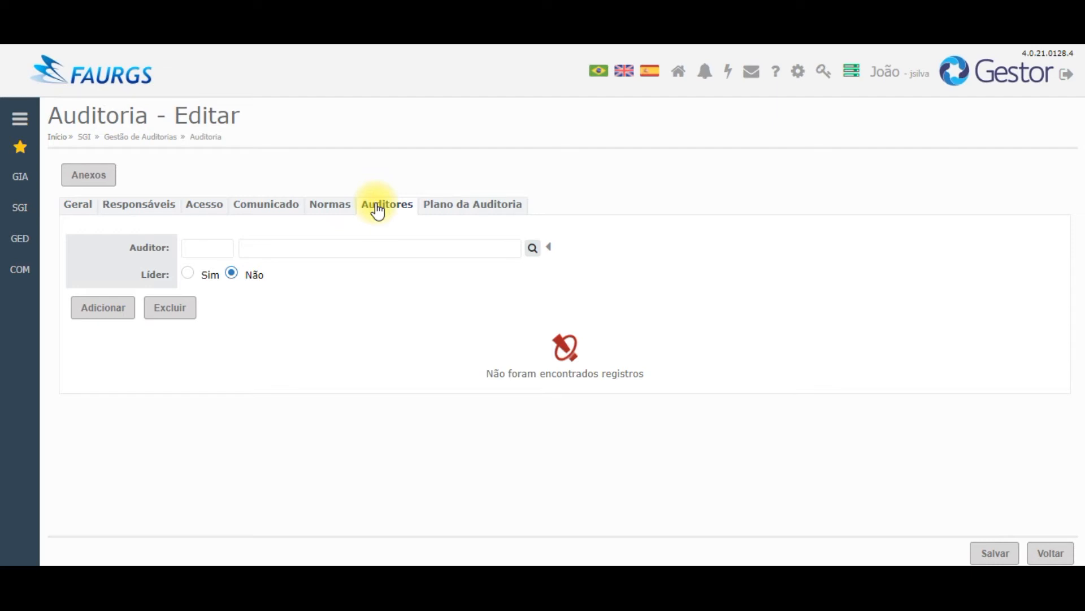
click(533, 248)
click(246, 311)
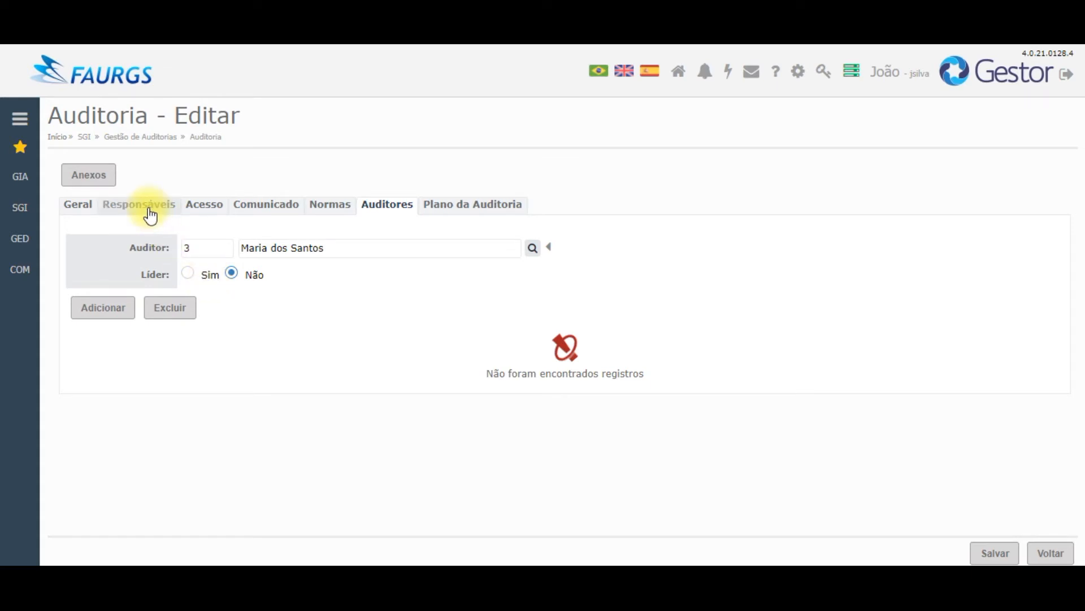
click(187, 273)
click(120, 317)
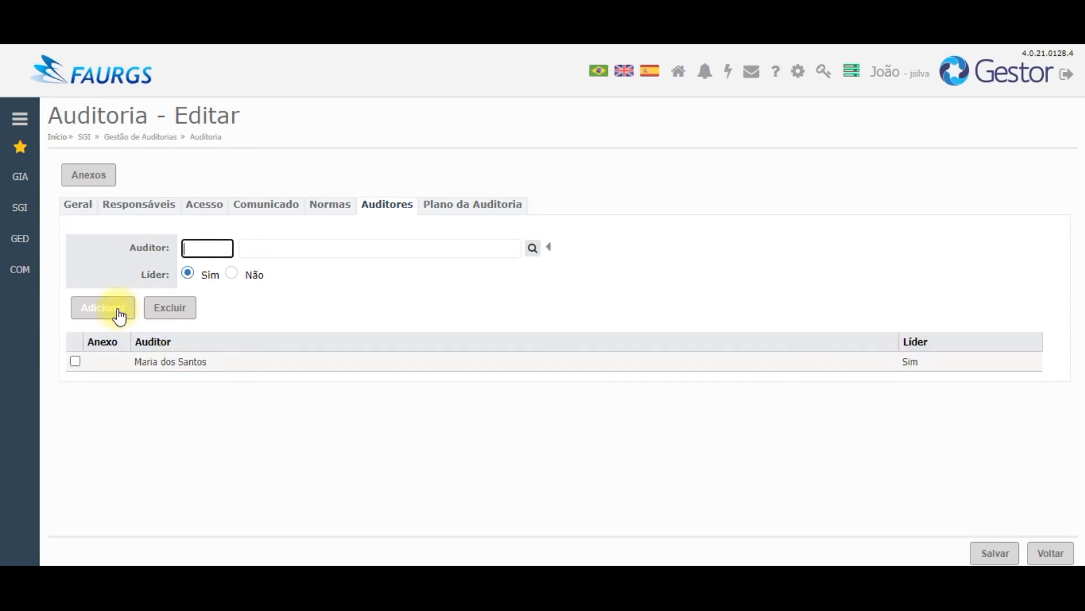
click(472, 212)
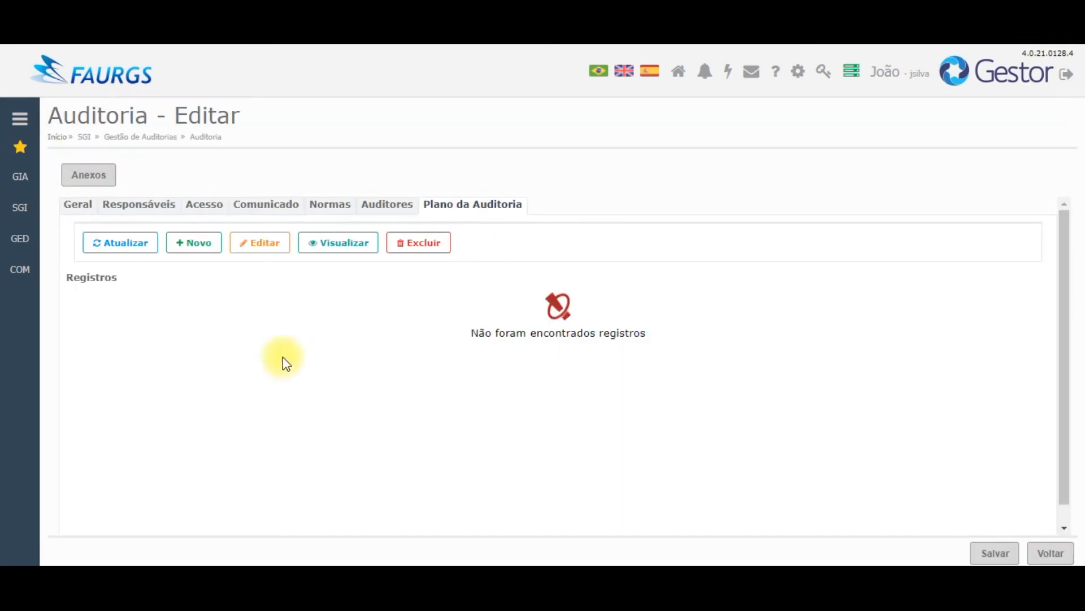
Step: Start a new audit-plan entry and close the Seleção de Processo tree without picking a process
click(191, 244)
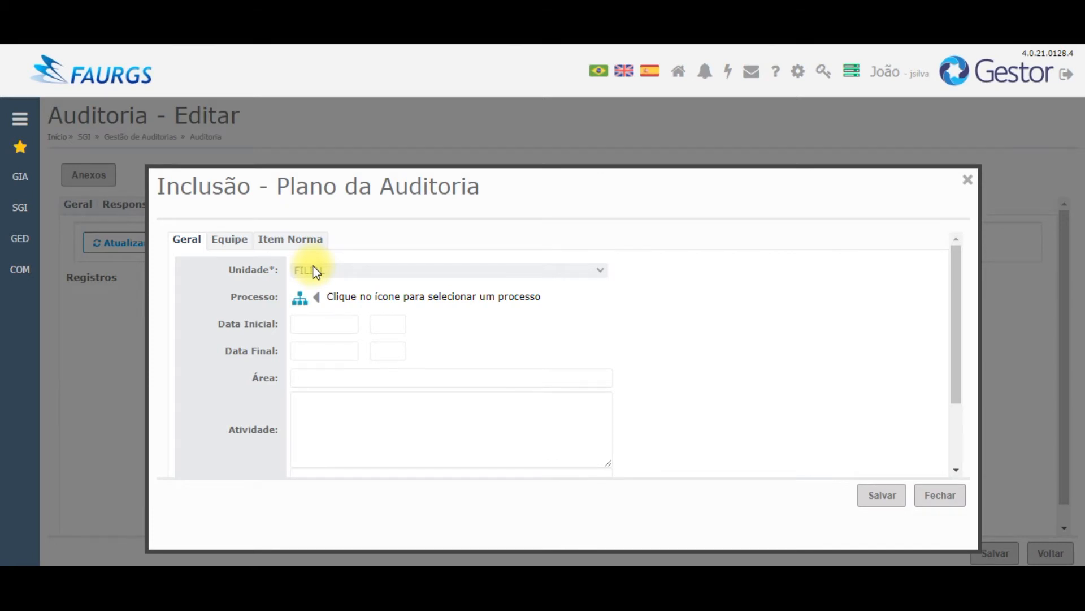
click(300, 300)
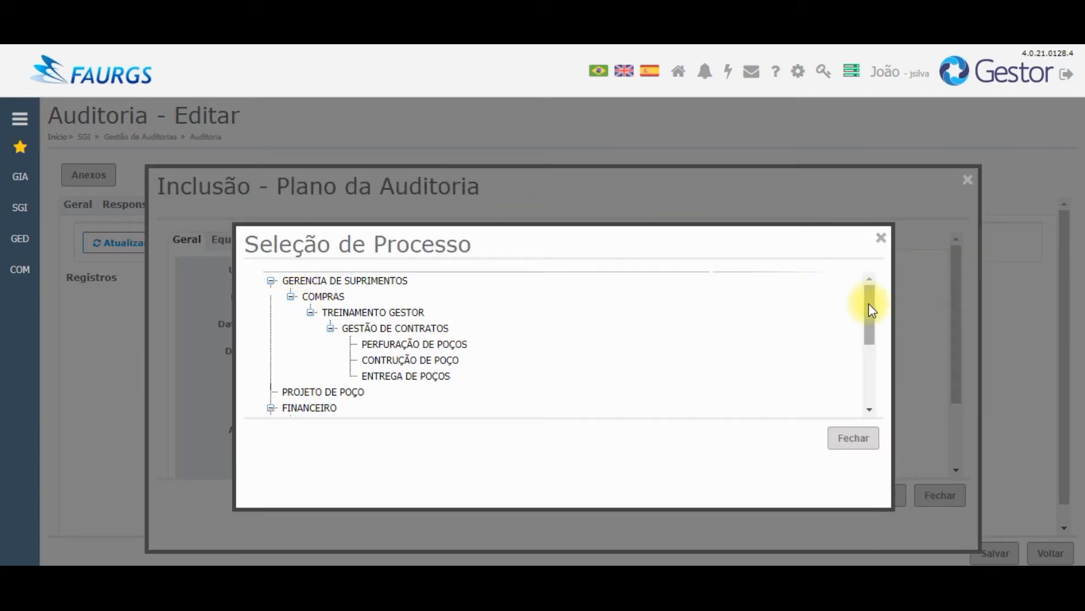
drag(870, 310, 876, 383)
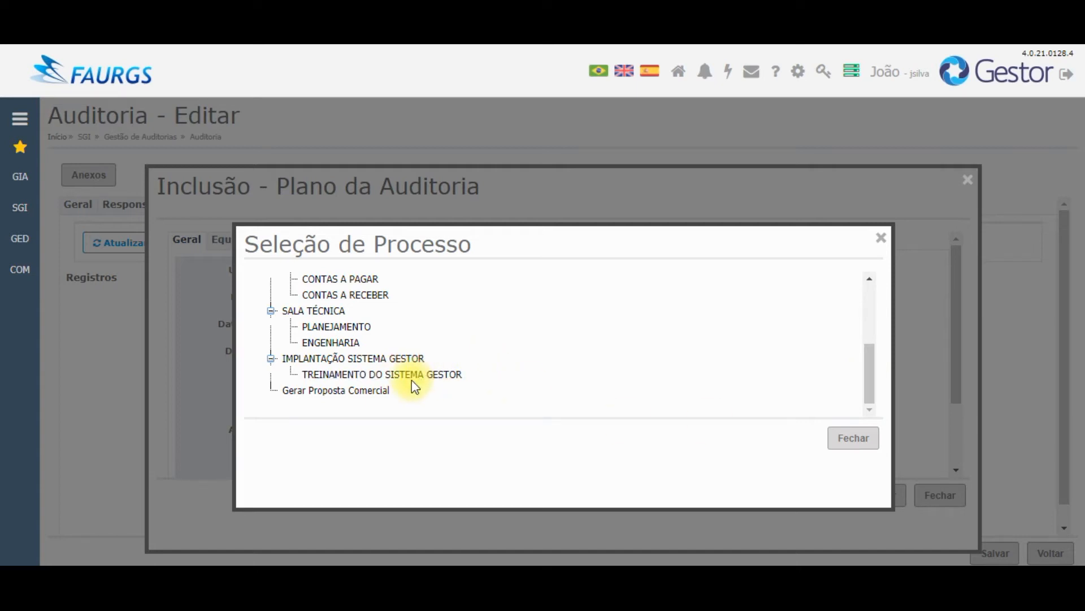
click(853, 438)
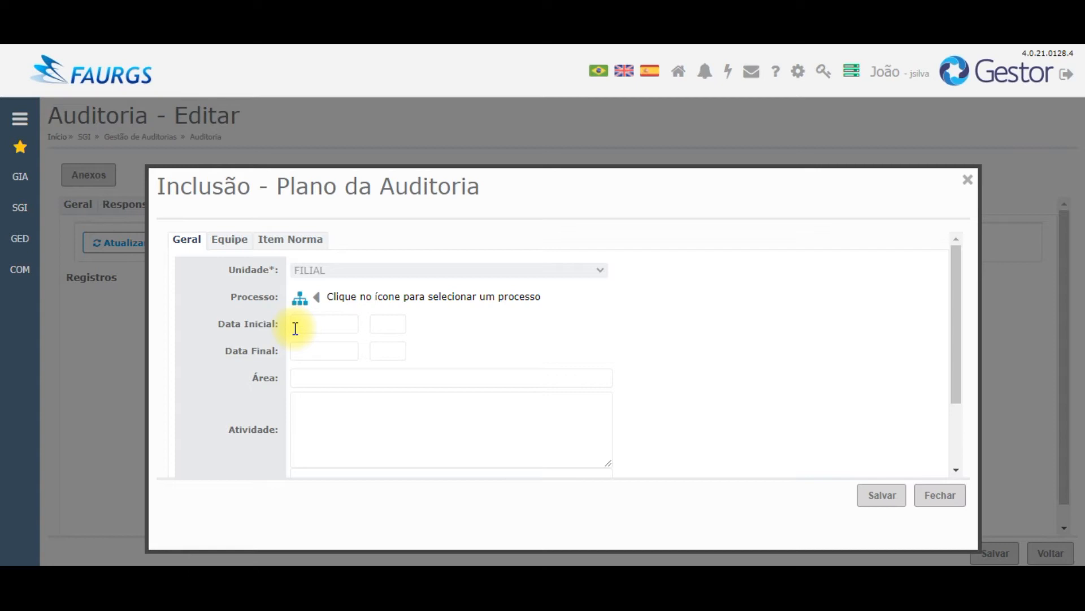
Step: Schedule the plan entry for 22/02/2021 from 09:00 to 18:00
click(295, 329)
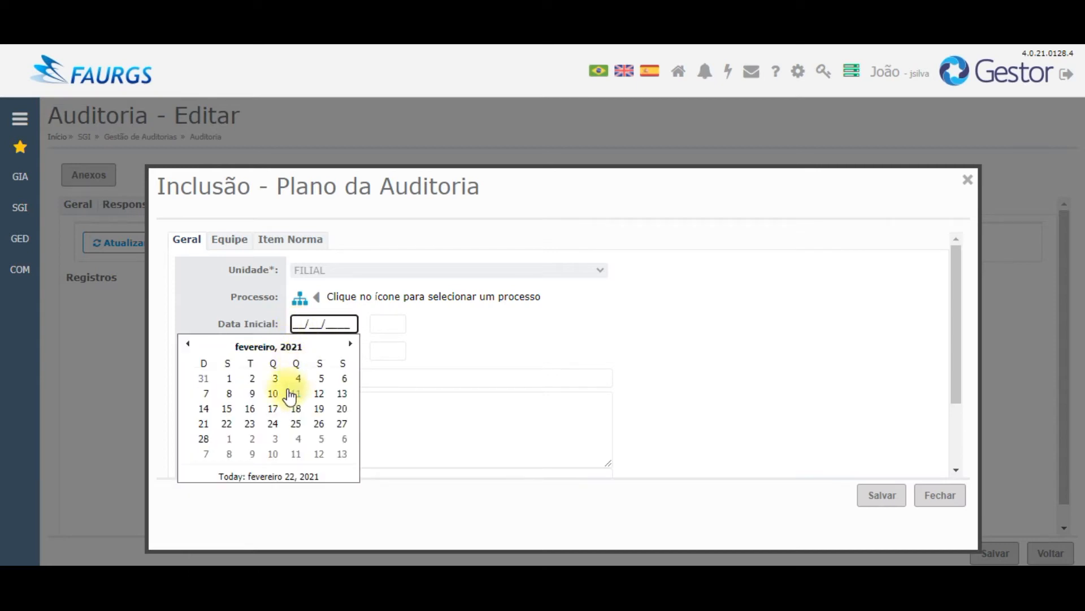
click(228, 427)
click(378, 325)
text(0900)
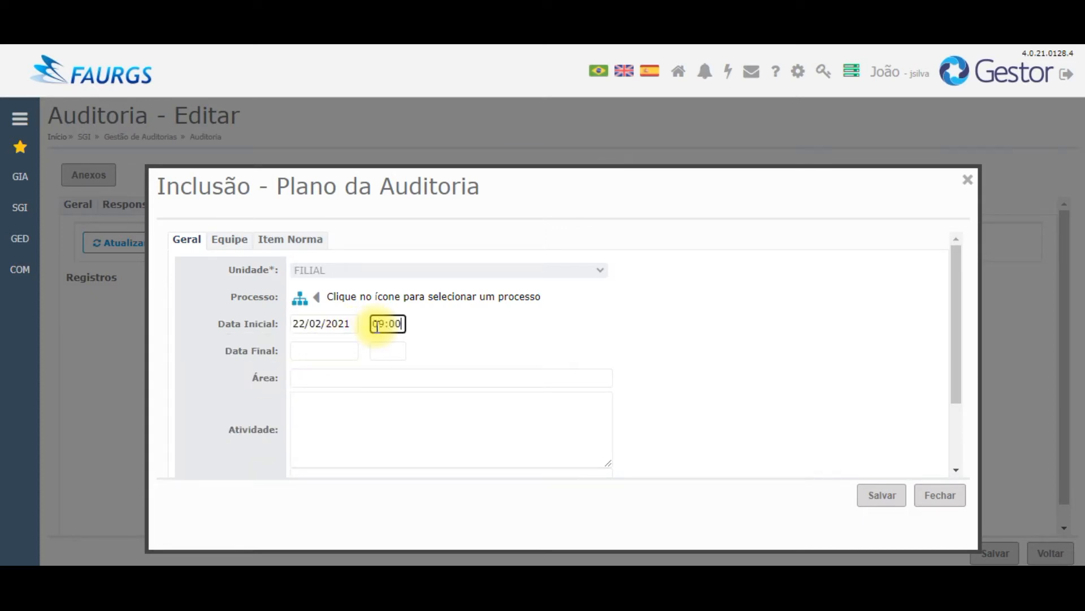
click(306, 351)
click(227, 459)
click(373, 351)
text(1800)
Step: Set the area to Negócios and the activity to 'Treinamento do Sistema gestor'
click(369, 377)
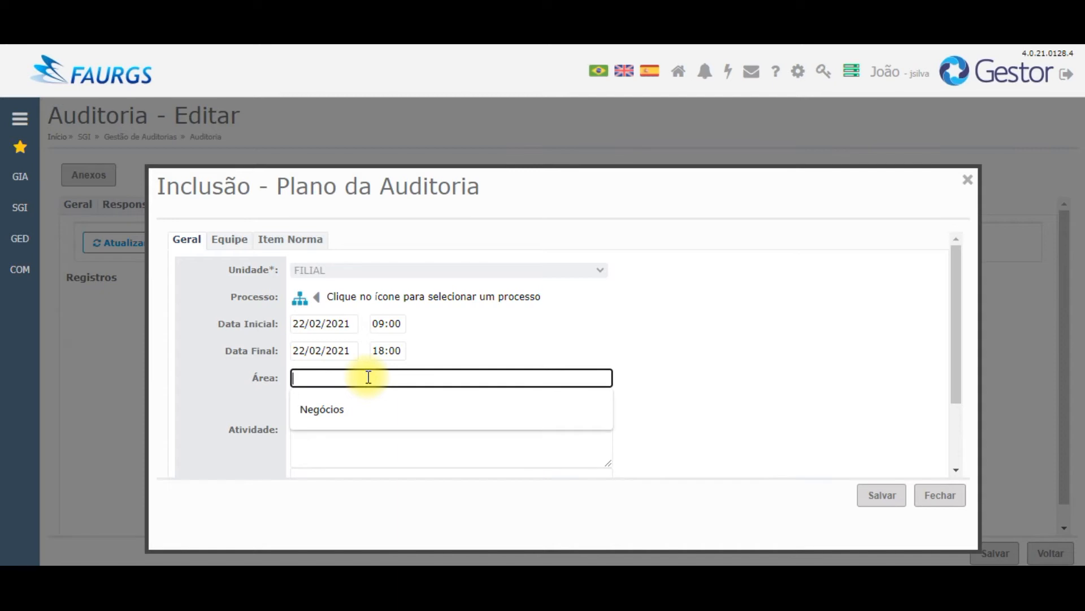
click(367, 403)
click(368, 403)
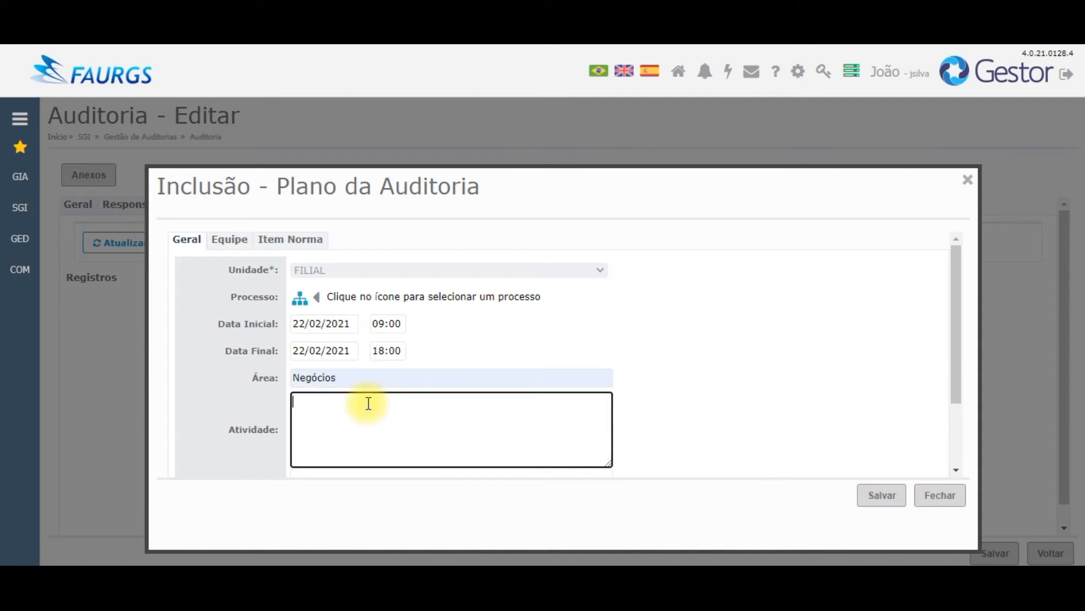
text(Treinamento do Sistema gestor)
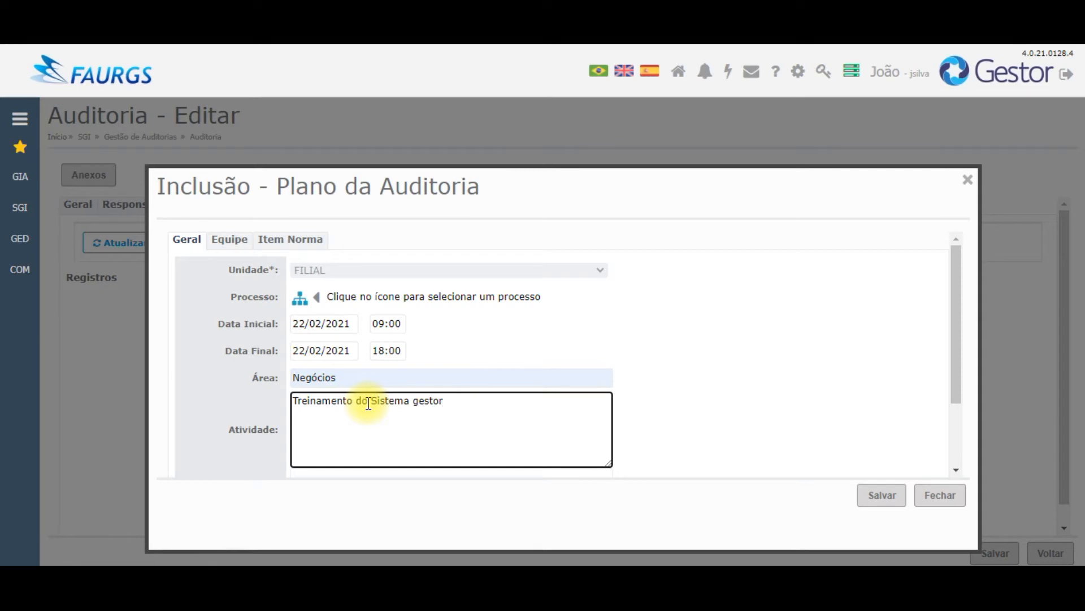
drag(952, 298, 968, 407)
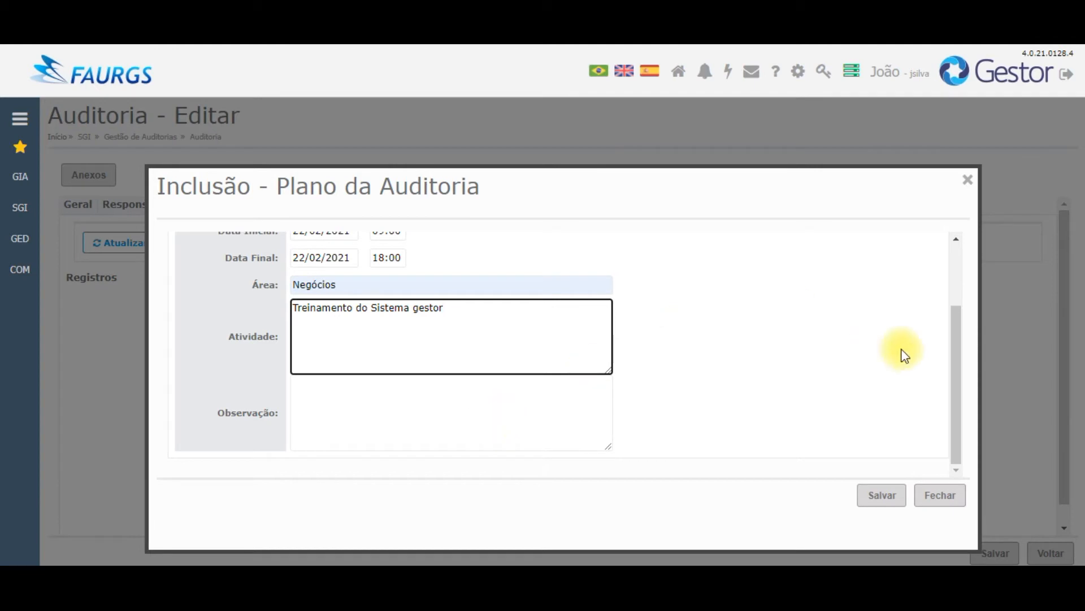
drag(951, 370, 959, 225)
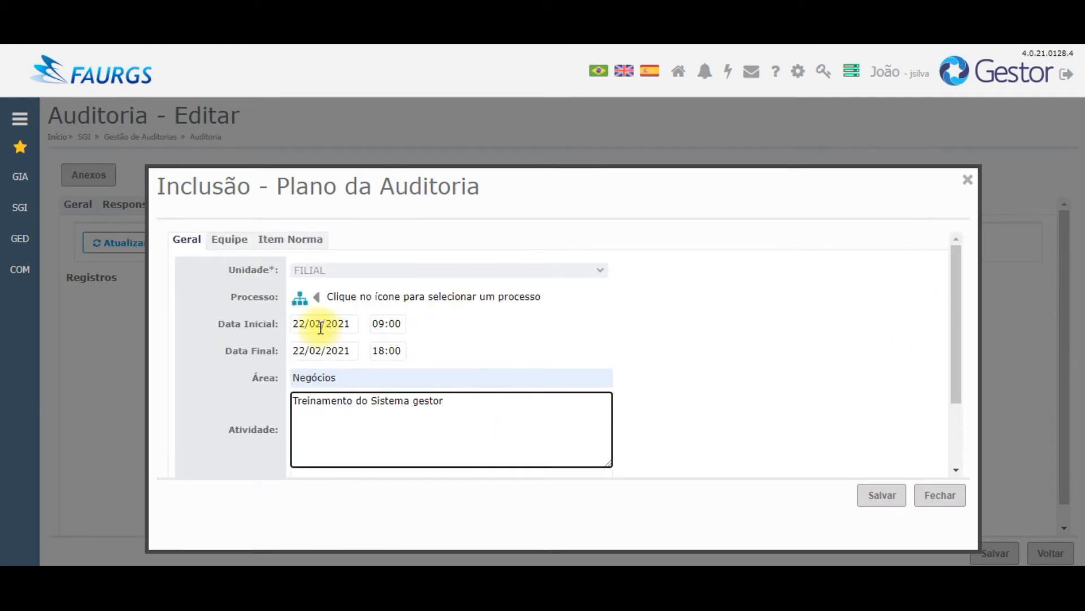
click(226, 243)
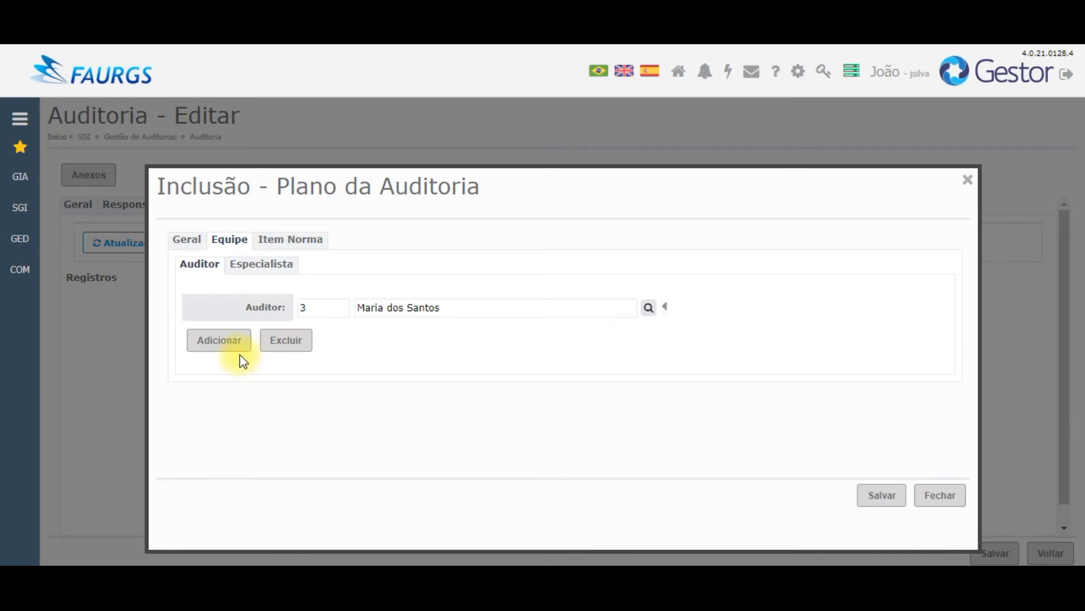
Step: Add the chosen auditor to the plan's team and check the Especialista sub-tab
click(221, 355)
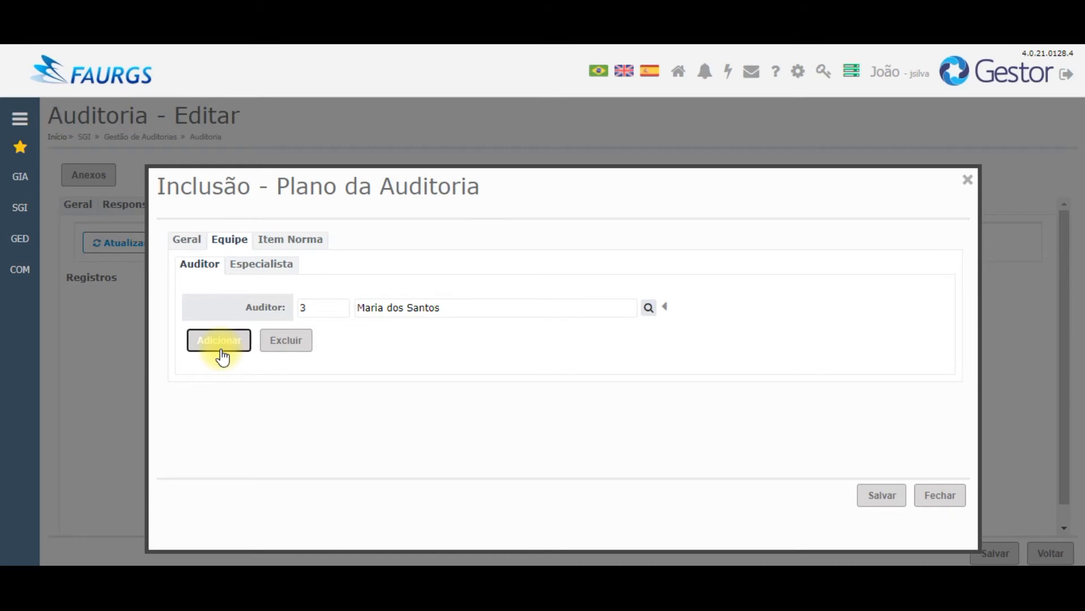
click(259, 271)
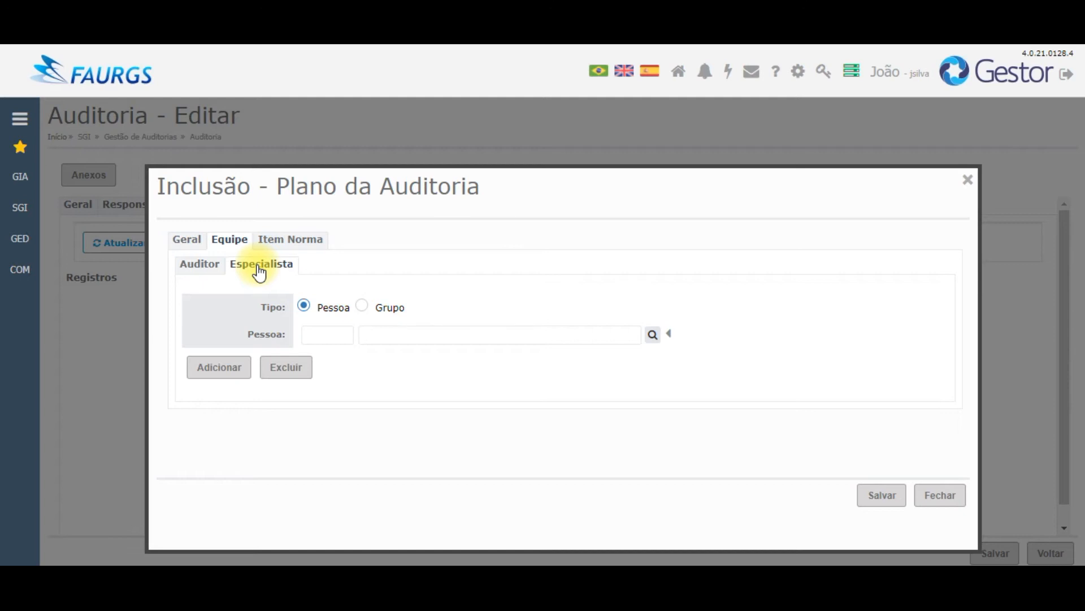
click(296, 241)
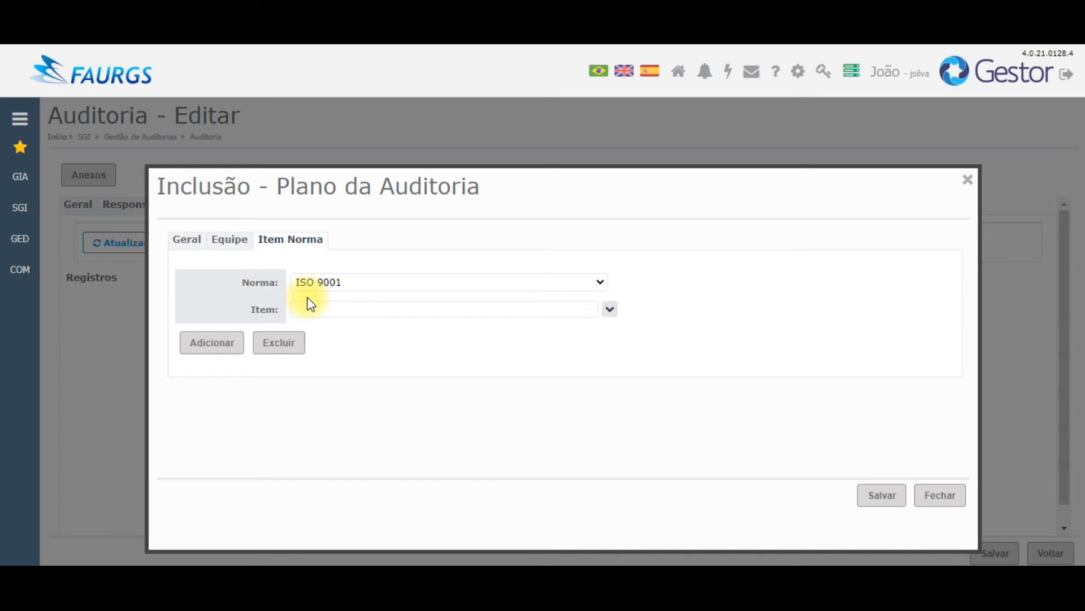
Step: Tick ISO 9001 items 1 and 2, add them to the plan entry, and save it
click(20, 120)
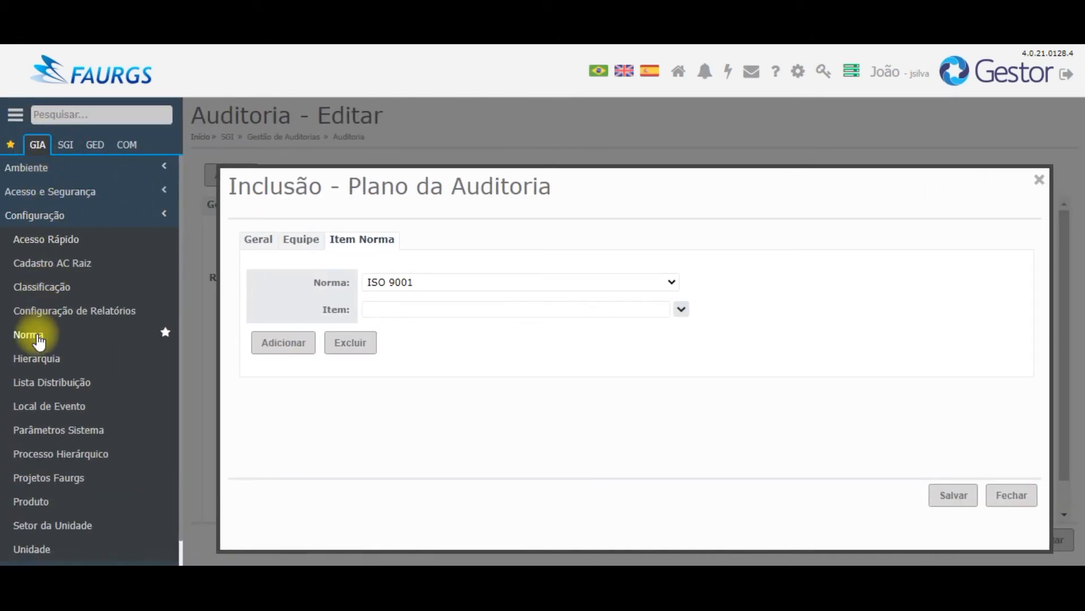
click(12, 119)
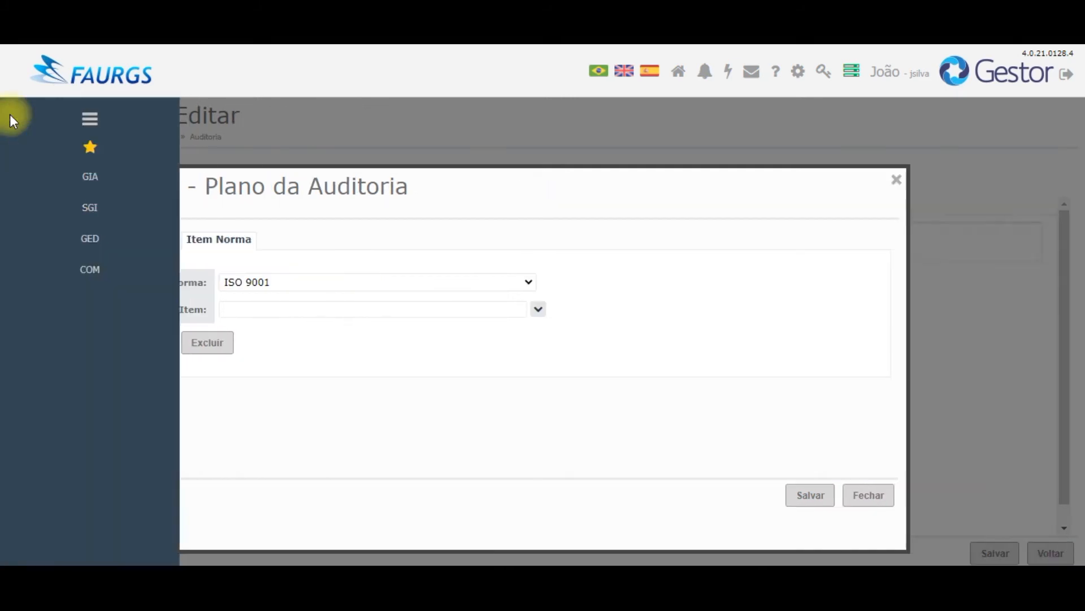
click(374, 309)
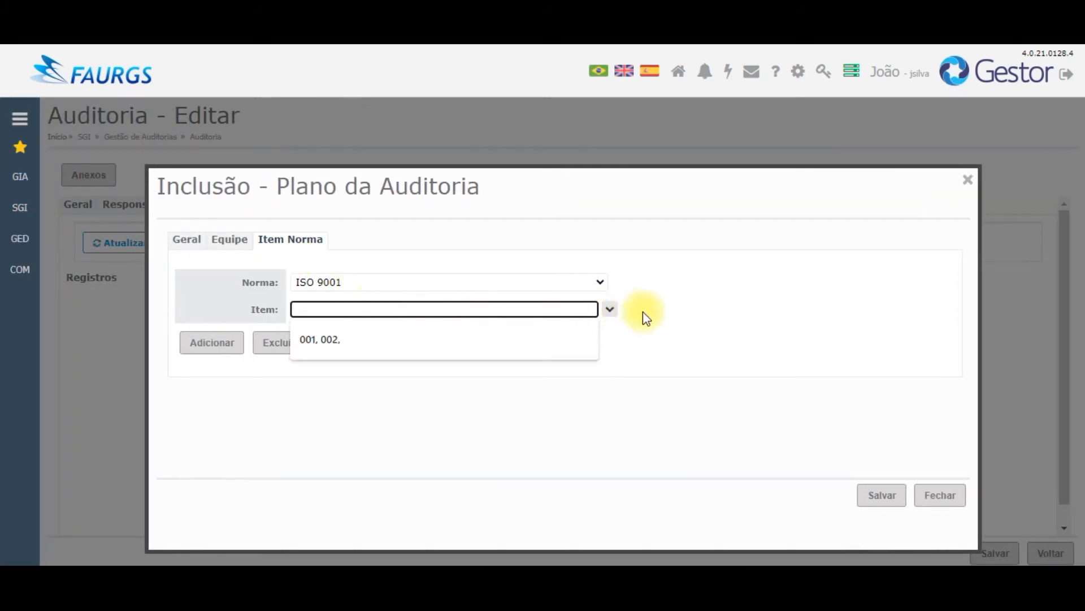
click(610, 309)
click(311, 331)
click(311, 351)
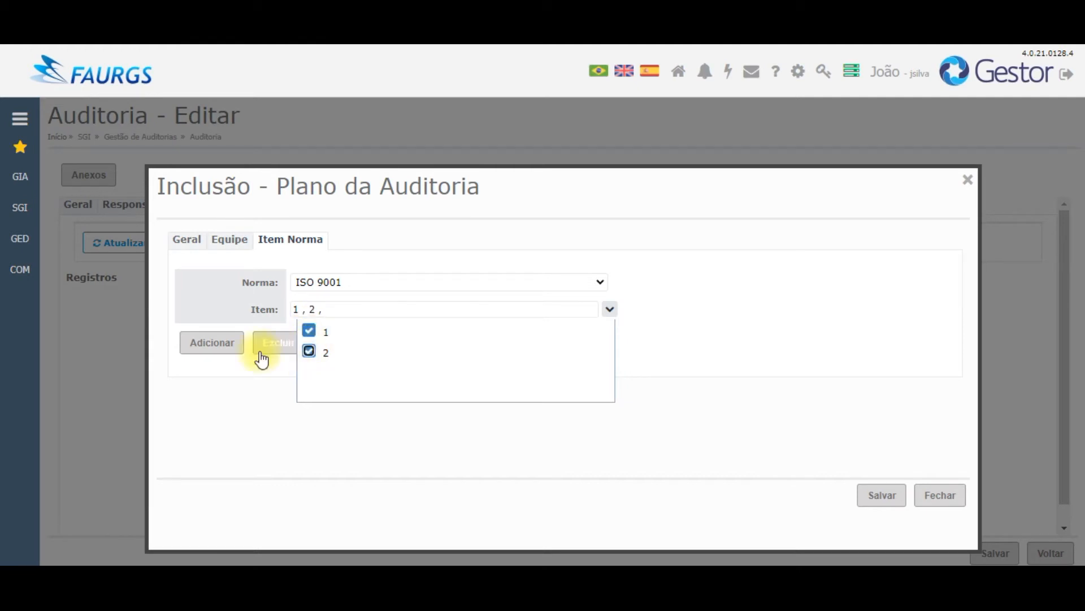
click(210, 343)
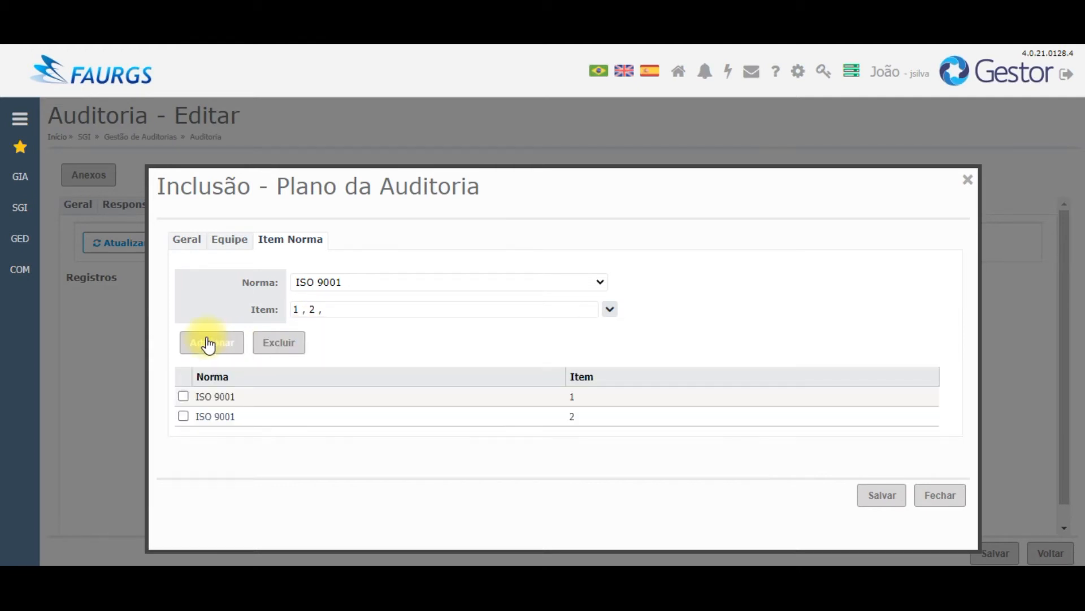
click(888, 505)
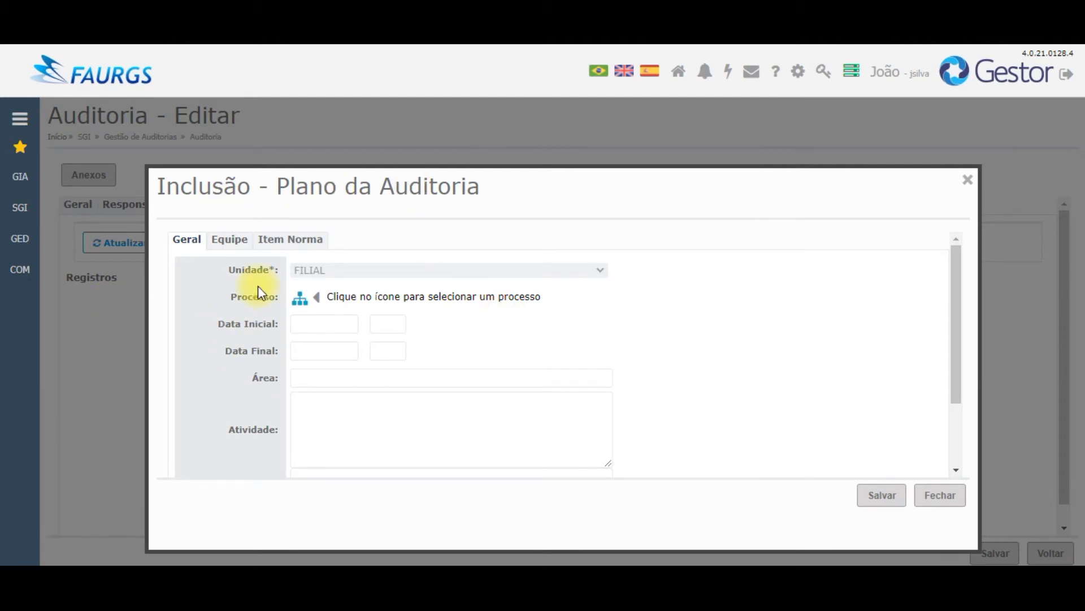
Step: Close the Inclusão form, save the audit with its plan, and acknowledge the confirmation
click(940, 497)
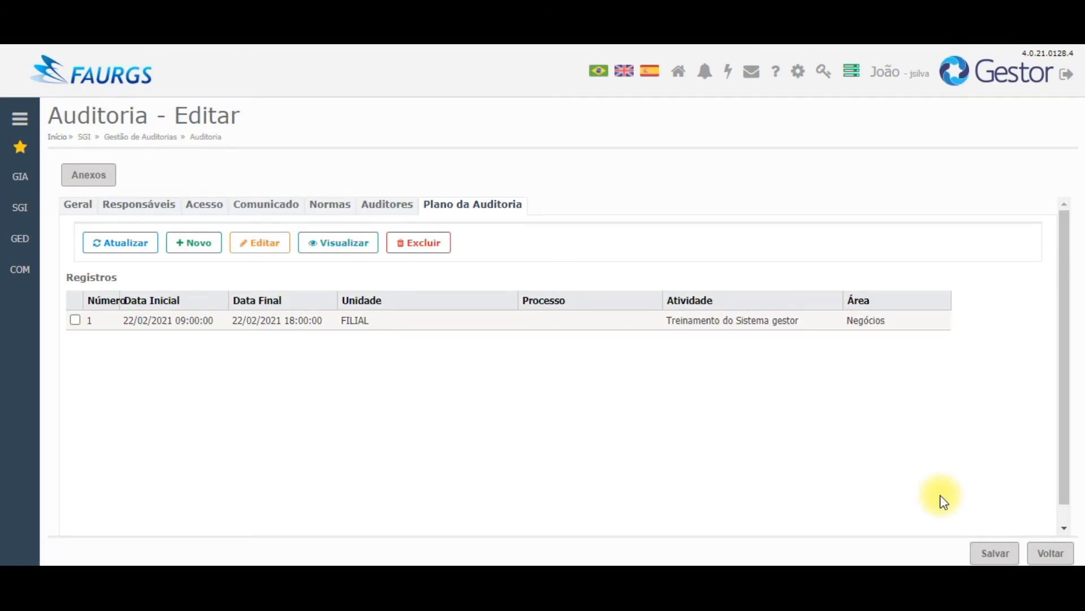
click(998, 556)
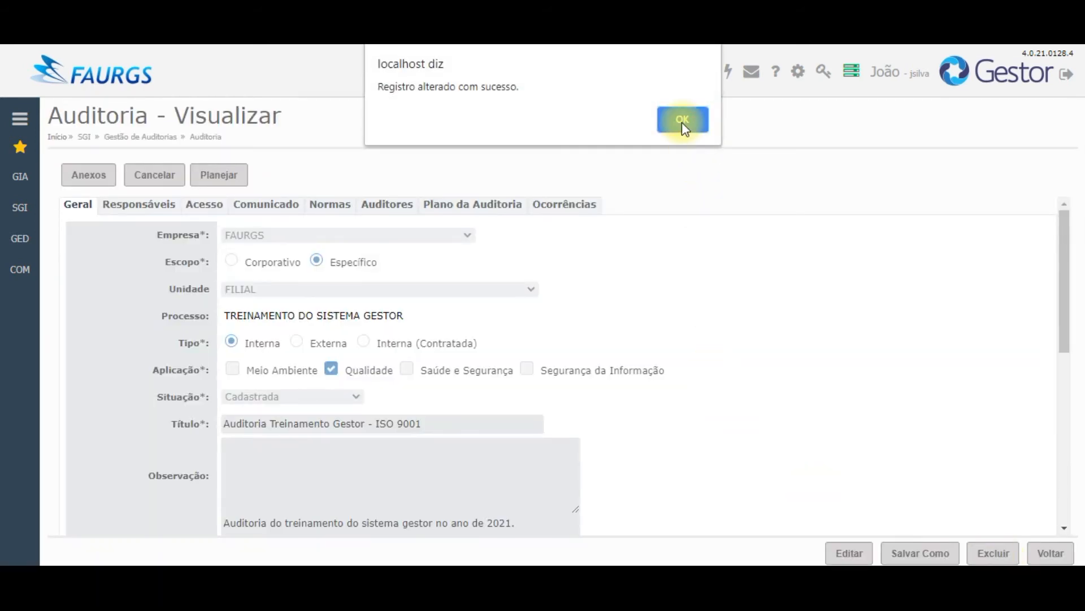
click(682, 122)
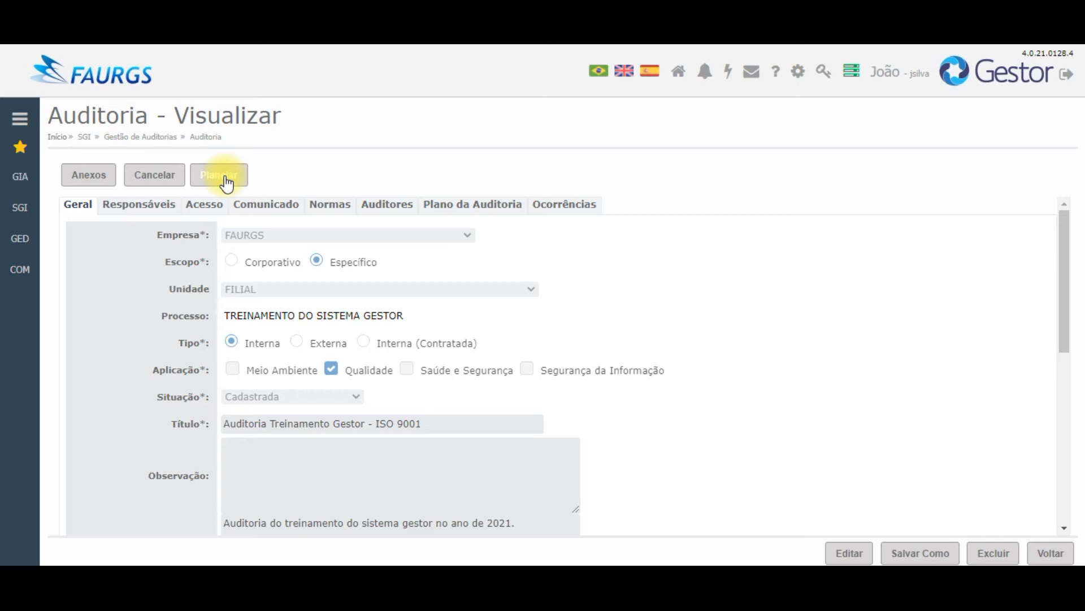
drag(1059, 252, 1077, 474)
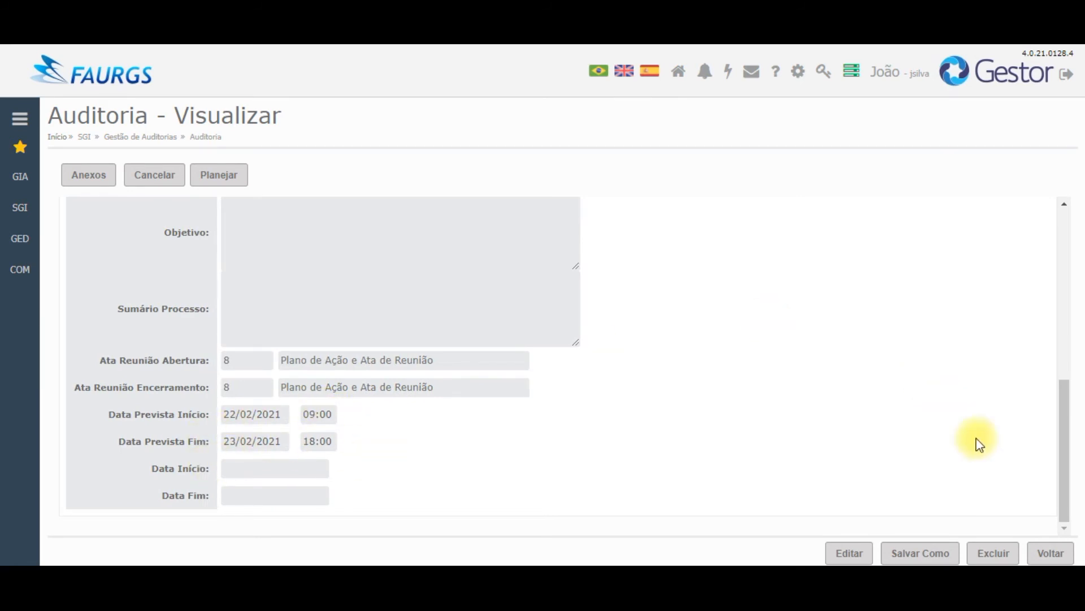
drag(1060, 456, 1045, 233)
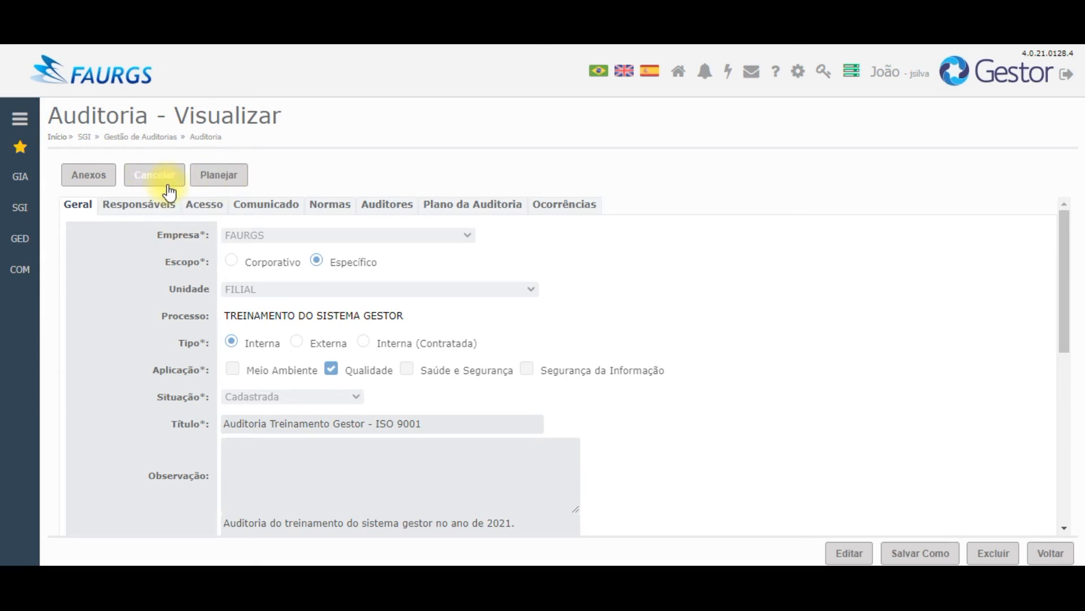
Step: Use Planejar to set the audit status to Planejada and acknowledge the success alert
click(218, 177)
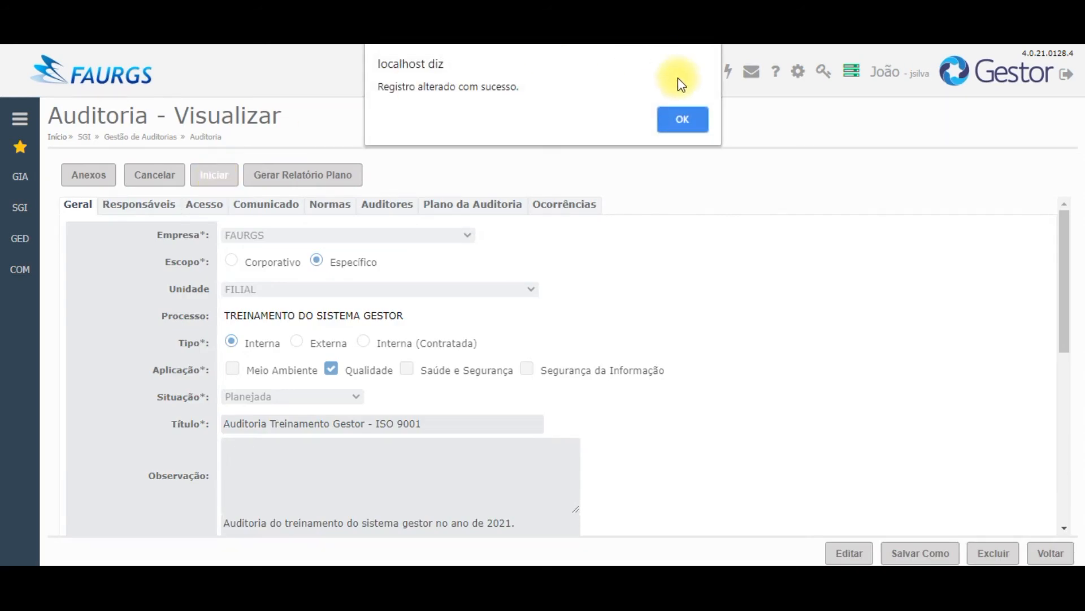
click(683, 120)
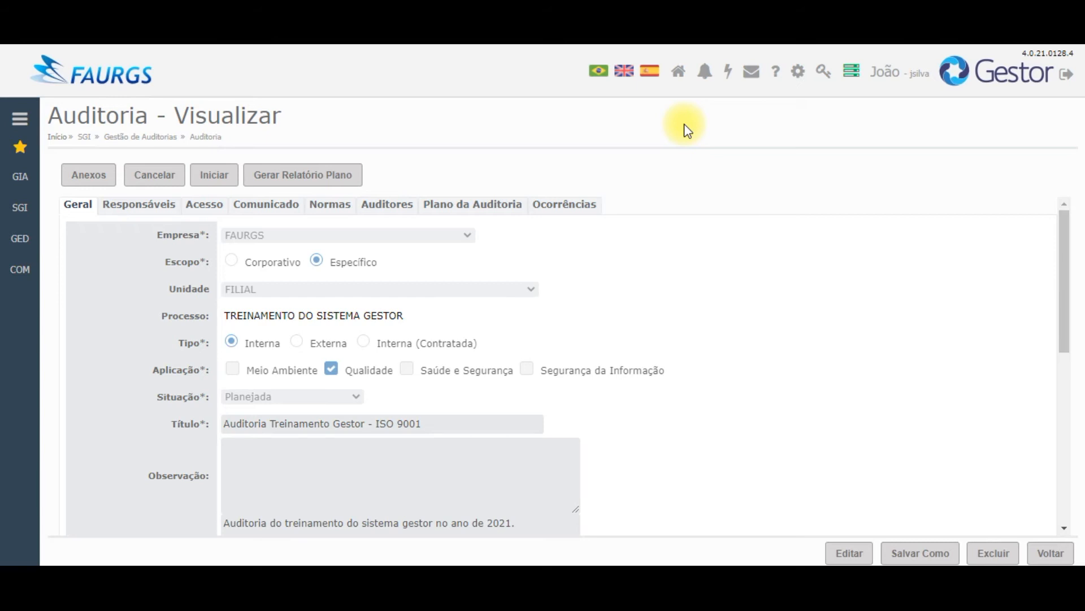
Step: Open the Alertas list from the bell and scroll to its bottom
click(705, 74)
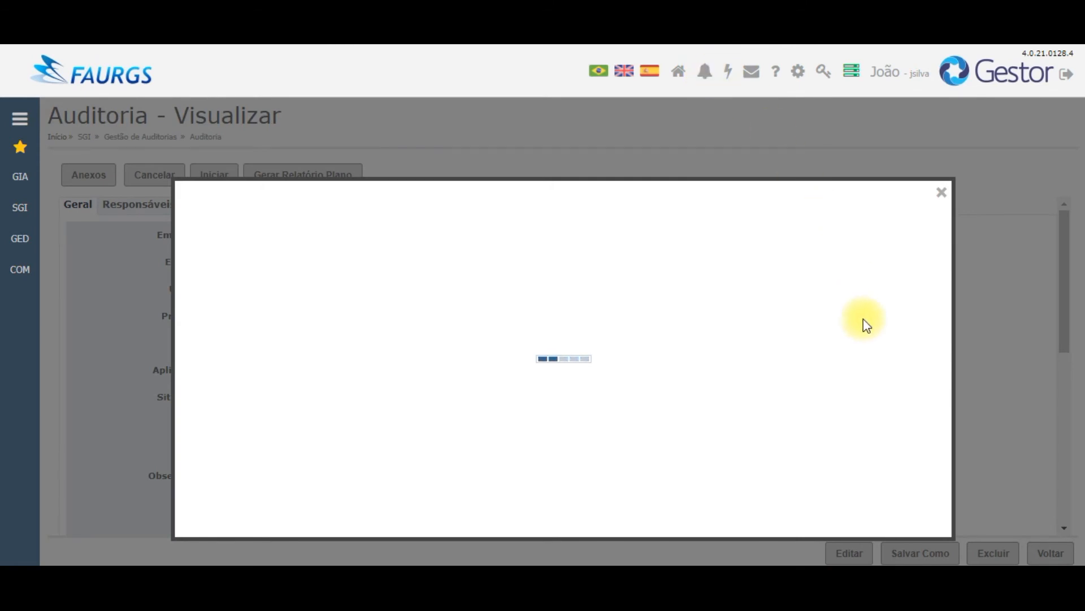
drag(921, 292, 931, 456)
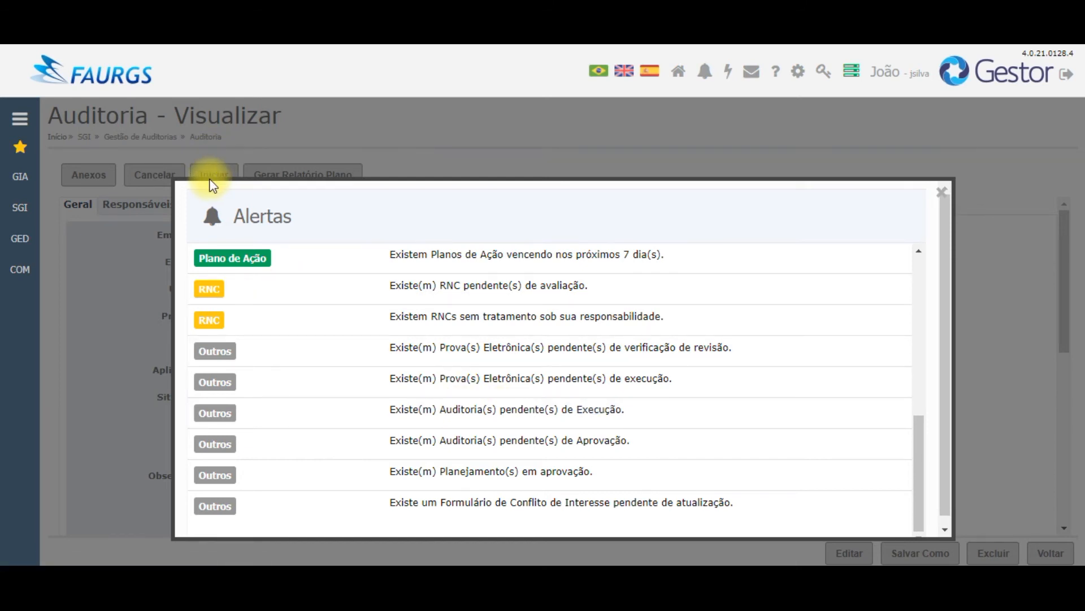
Step: From the pending-execution list, open audit 7, Auditoria Treinamento Gestor - ISO 9001, for viewing
click(430, 412)
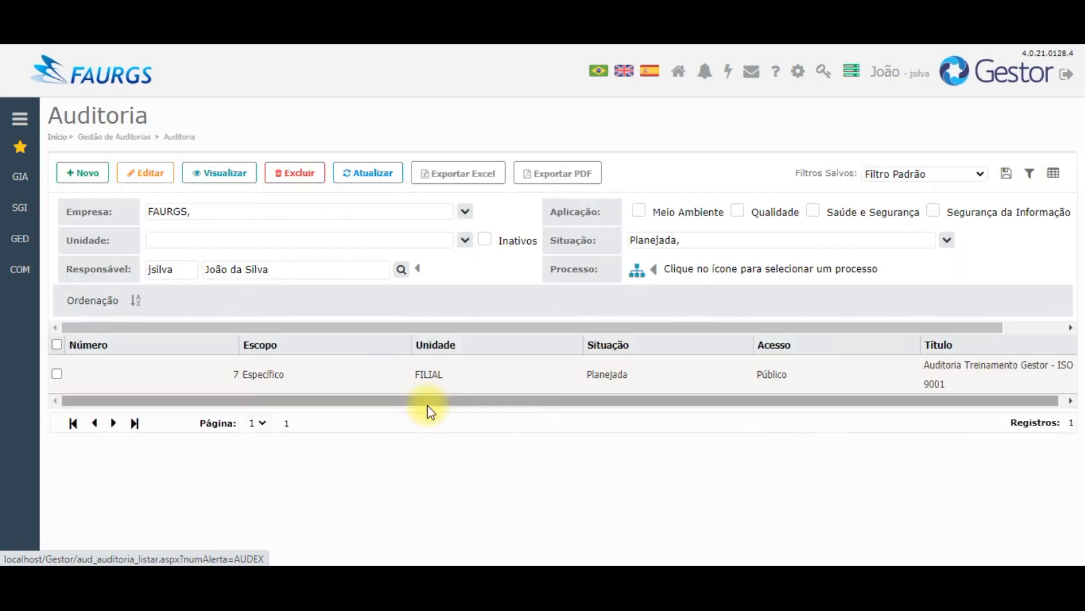
click(57, 373)
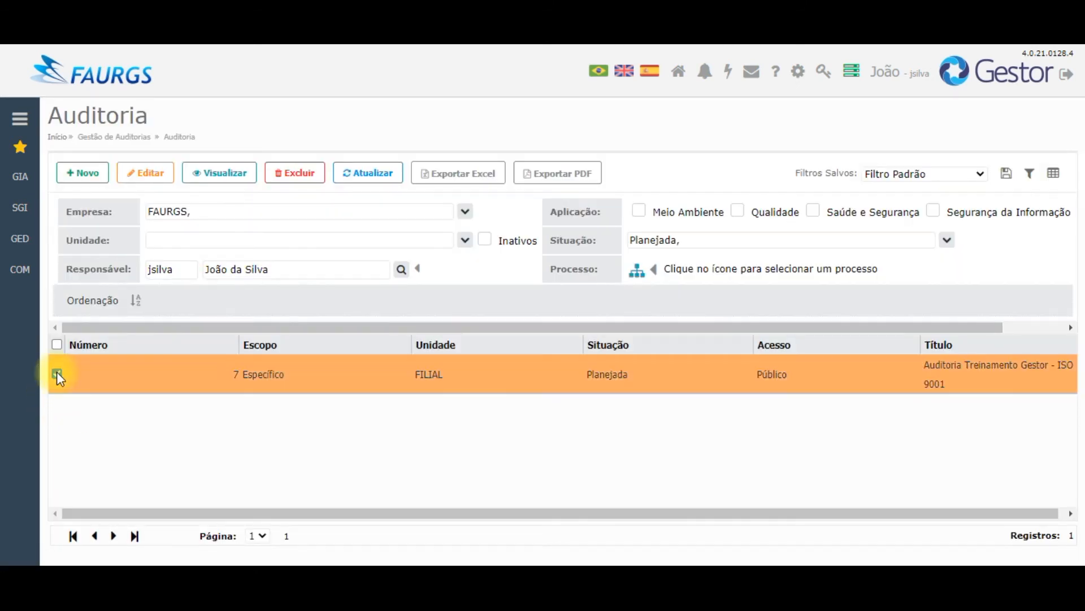
click(56, 373)
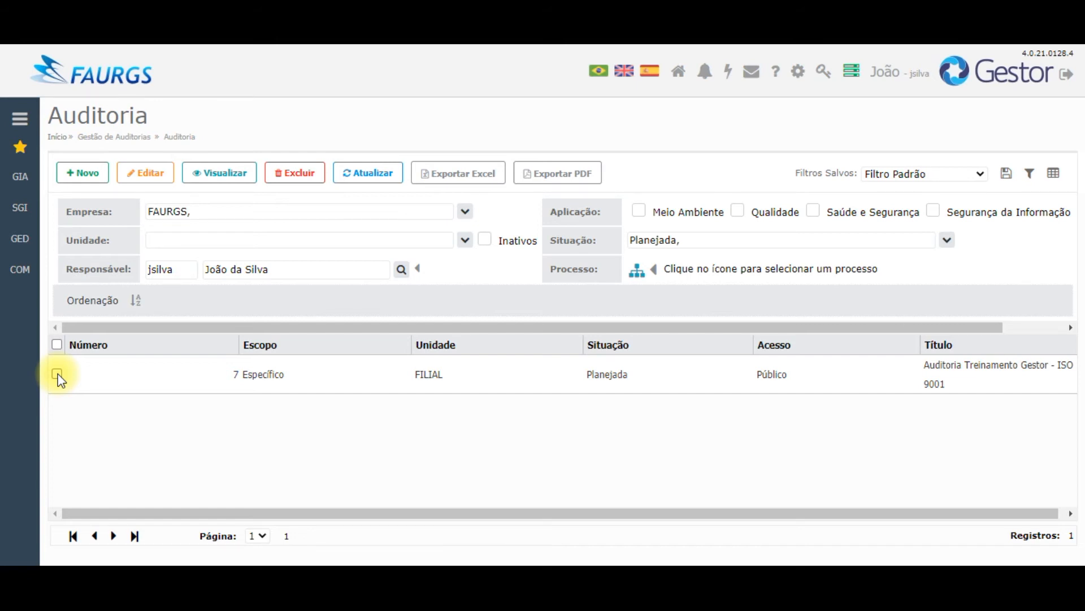
click(58, 376)
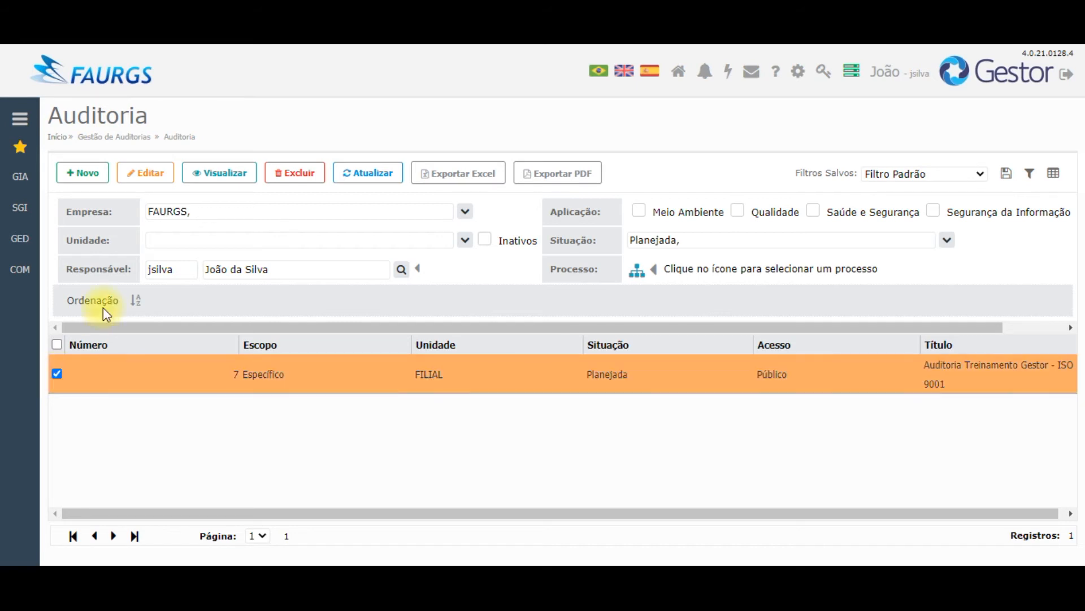
click(215, 171)
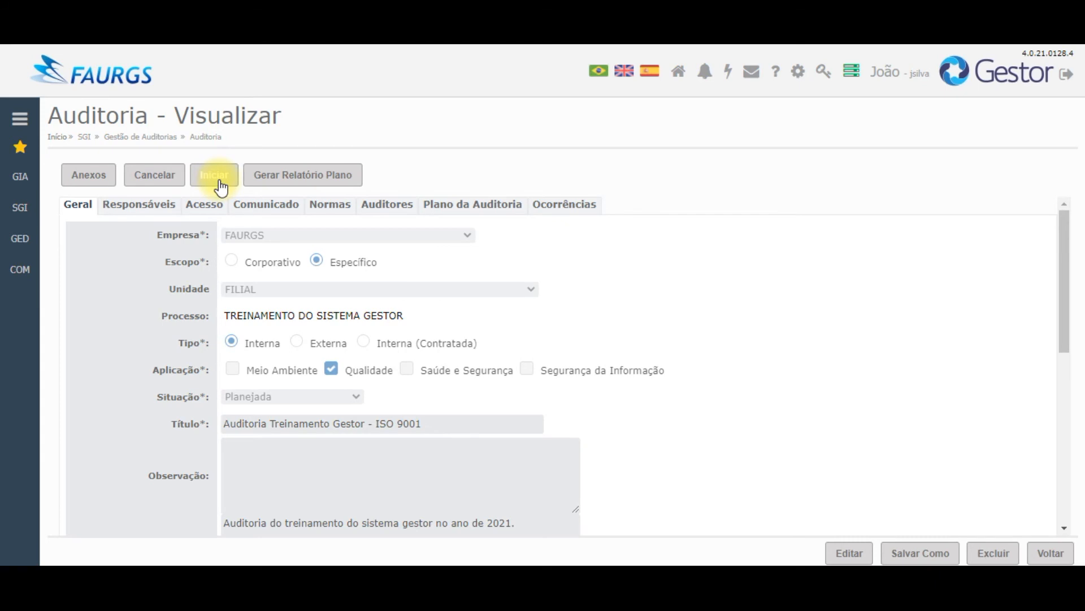
Step: Start audit 7's execution and acknowledge the success confirmation
click(216, 176)
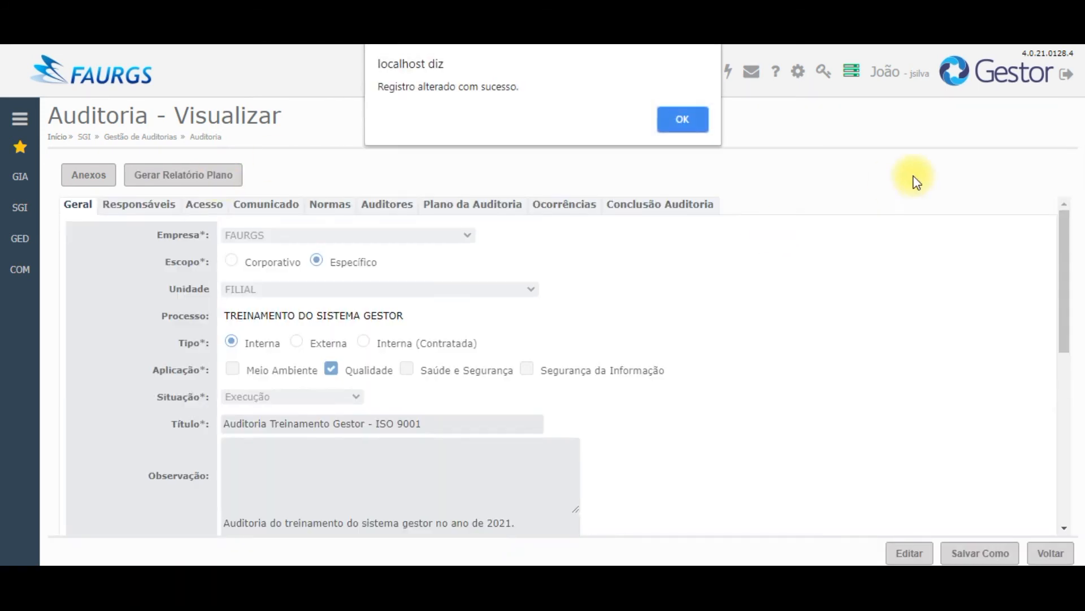
click(668, 119)
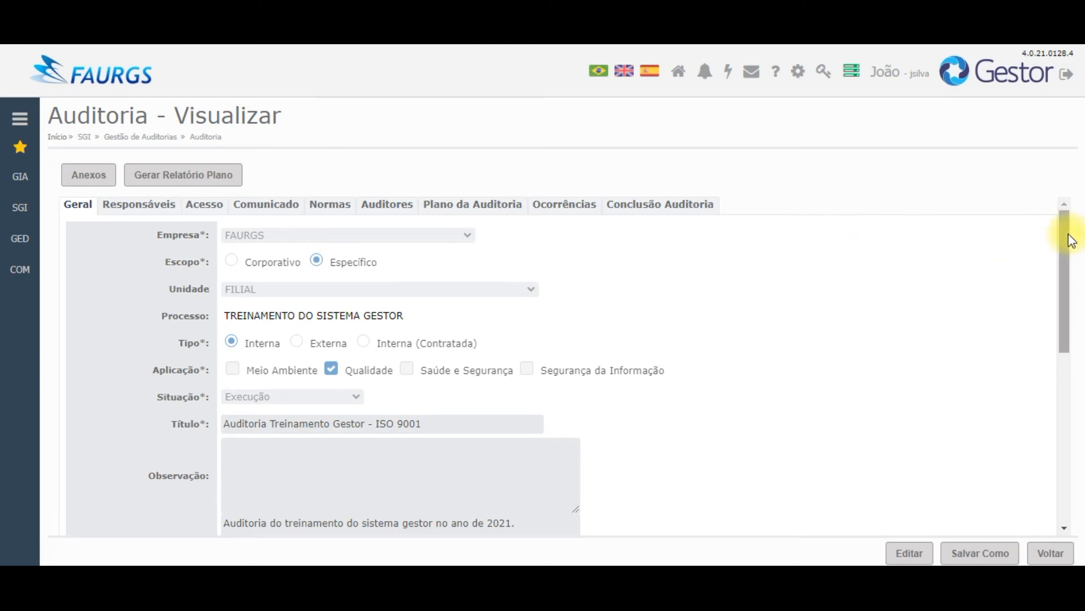
drag(1066, 231, 1072, 444)
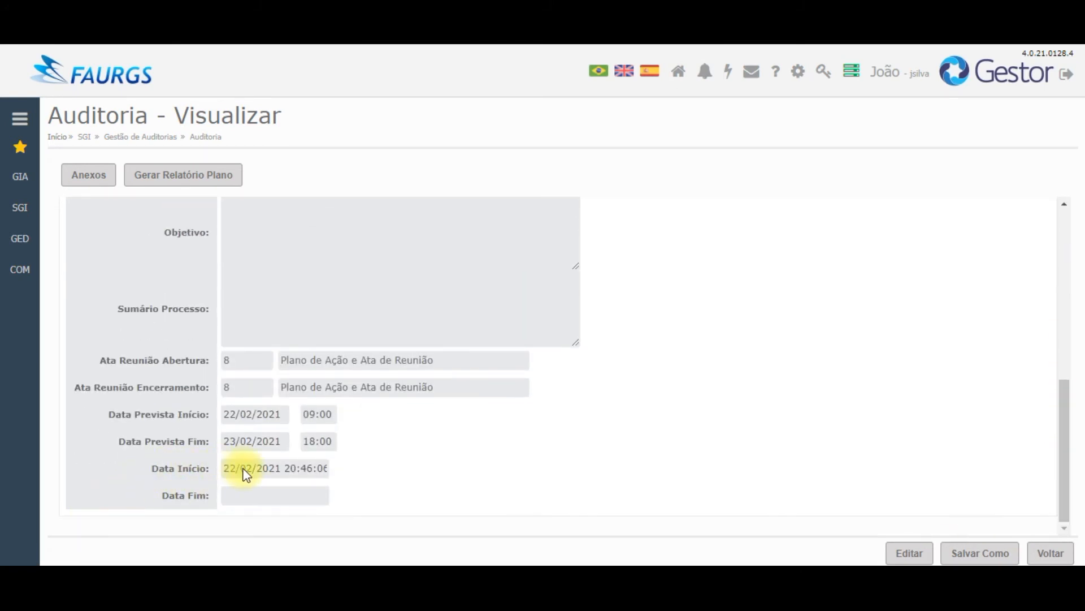
Step: Attempt to edit the audit twice (refused for lack of permission), then view its Plano da Auditoria entries
click(910, 553)
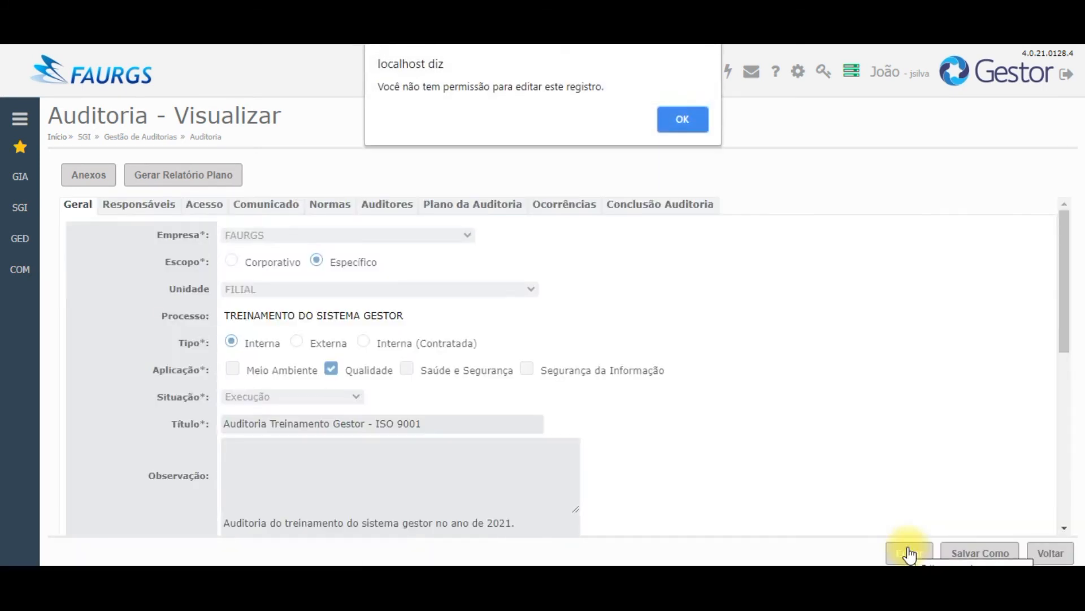
click(684, 121)
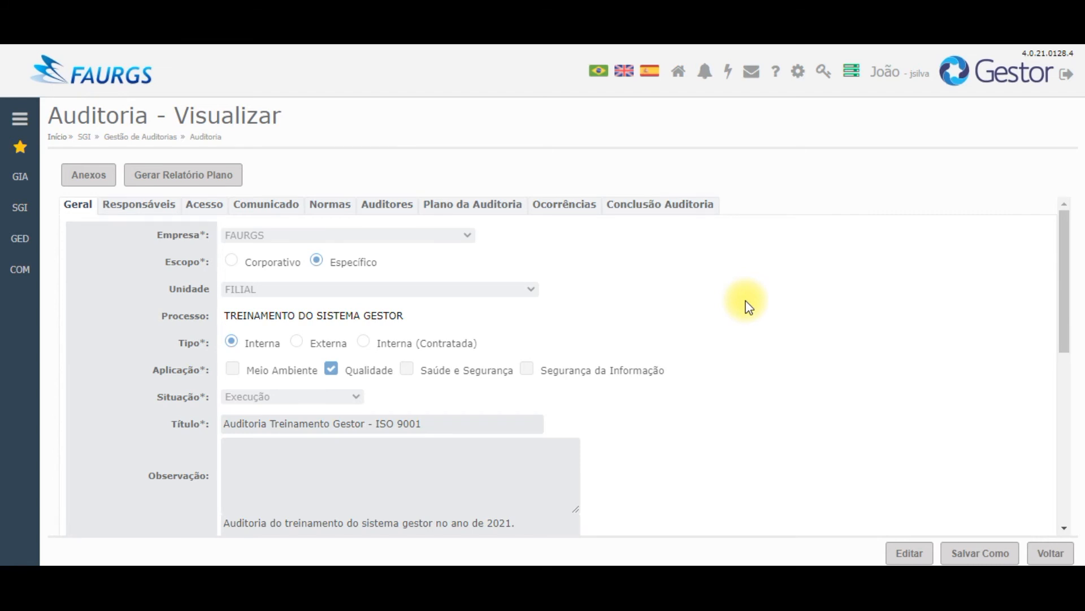
click(909, 553)
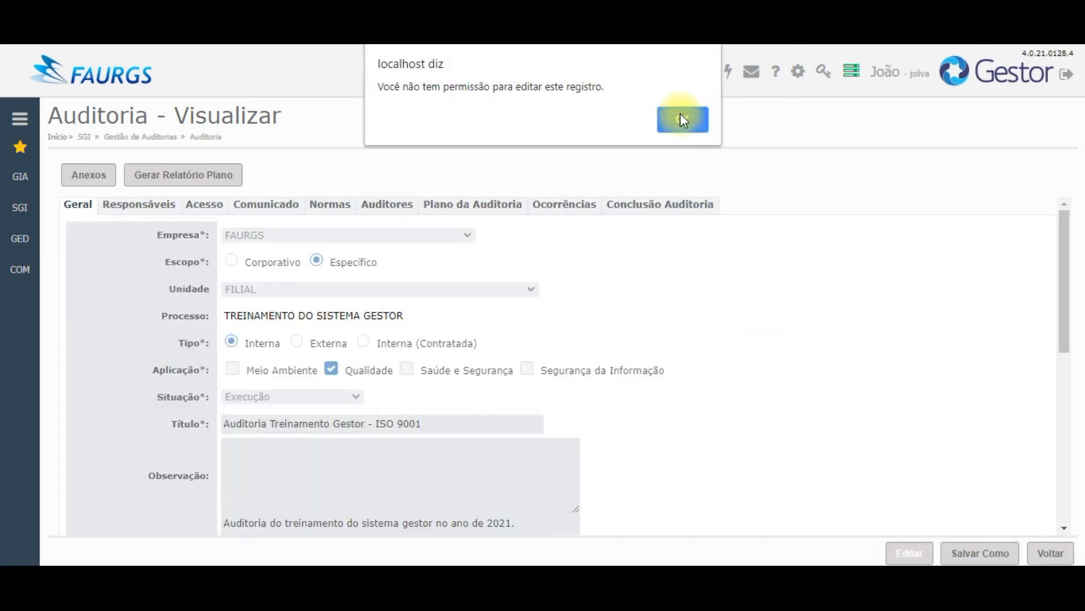
click(683, 120)
click(481, 210)
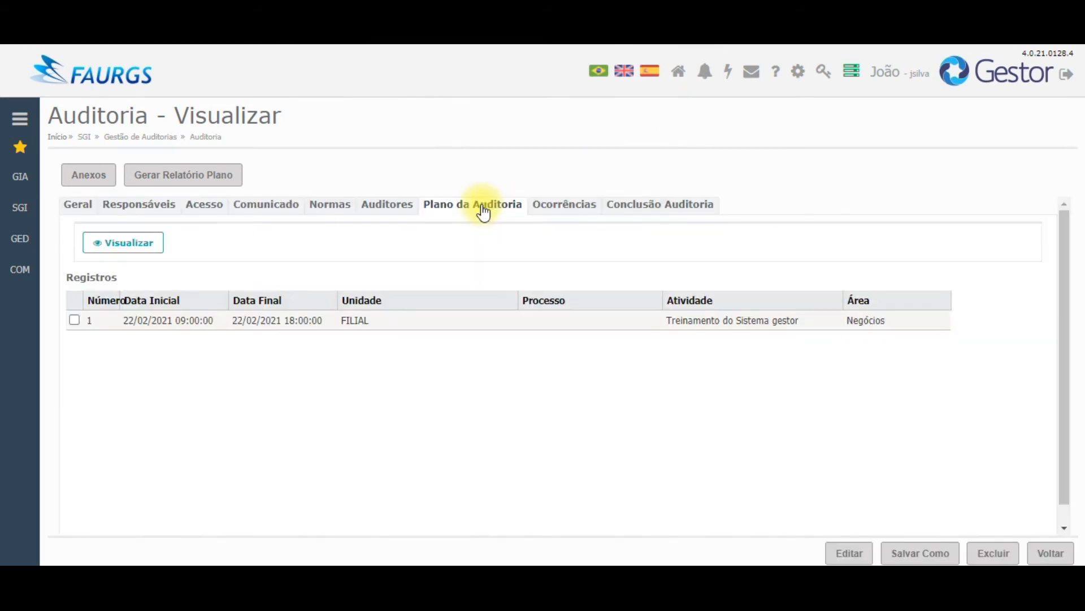
Step: View the Conclusão Auditoria section, then the Auditores list showing the lead auditor (Líder: Sim)
click(642, 209)
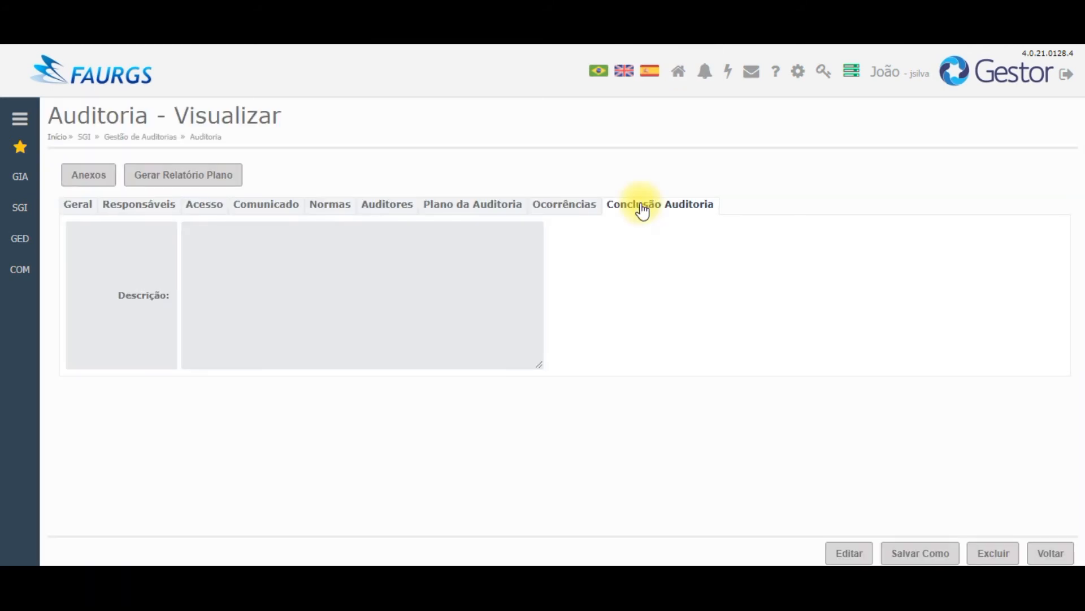
click(389, 207)
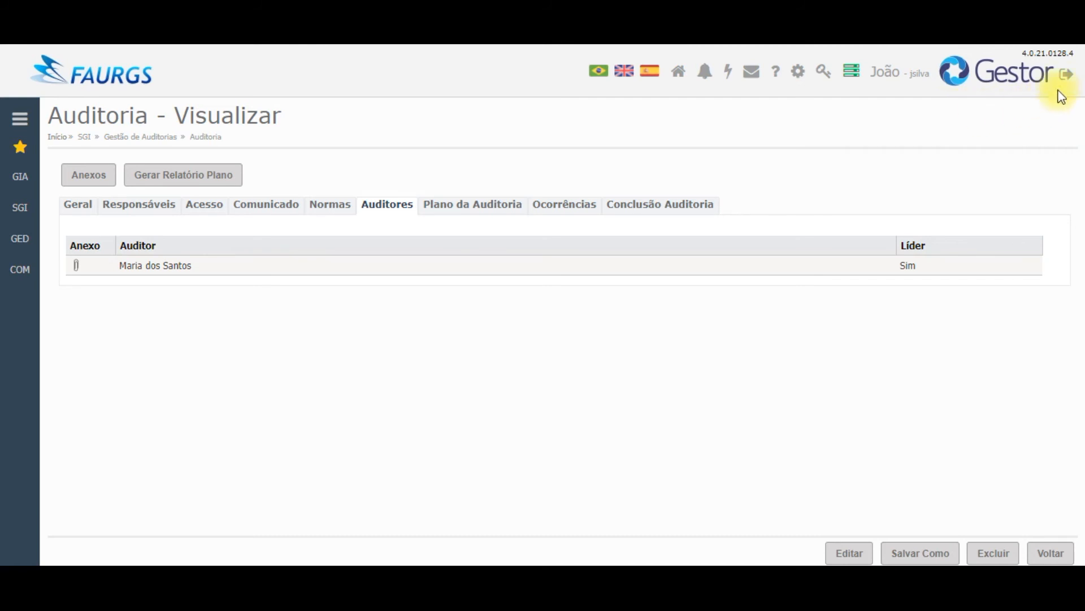
Step: Log out and sign back in with the lead auditor's username and password
click(1066, 75)
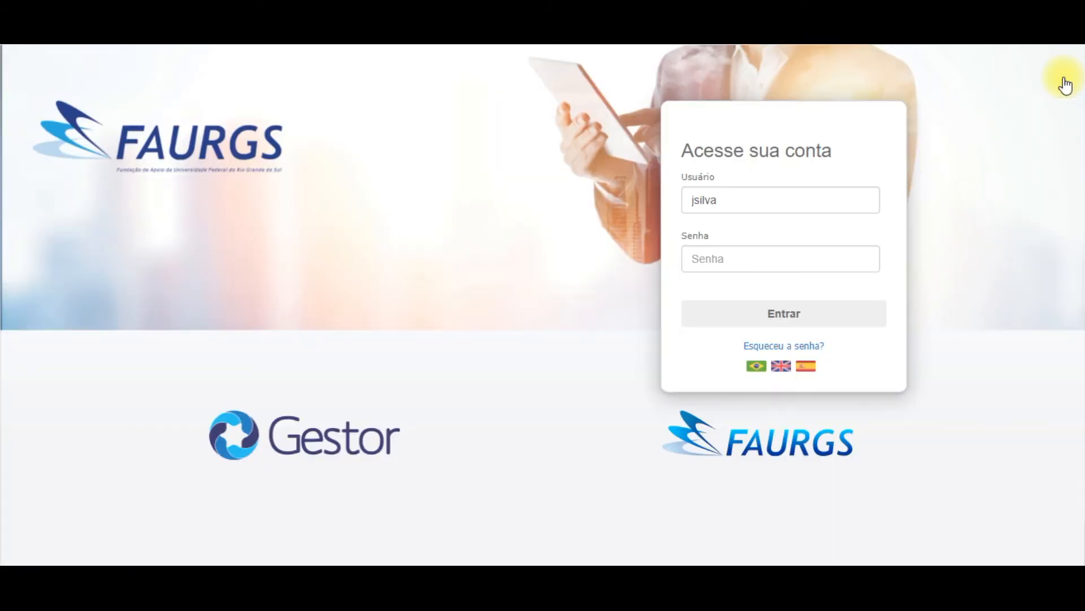
double_click(779, 207)
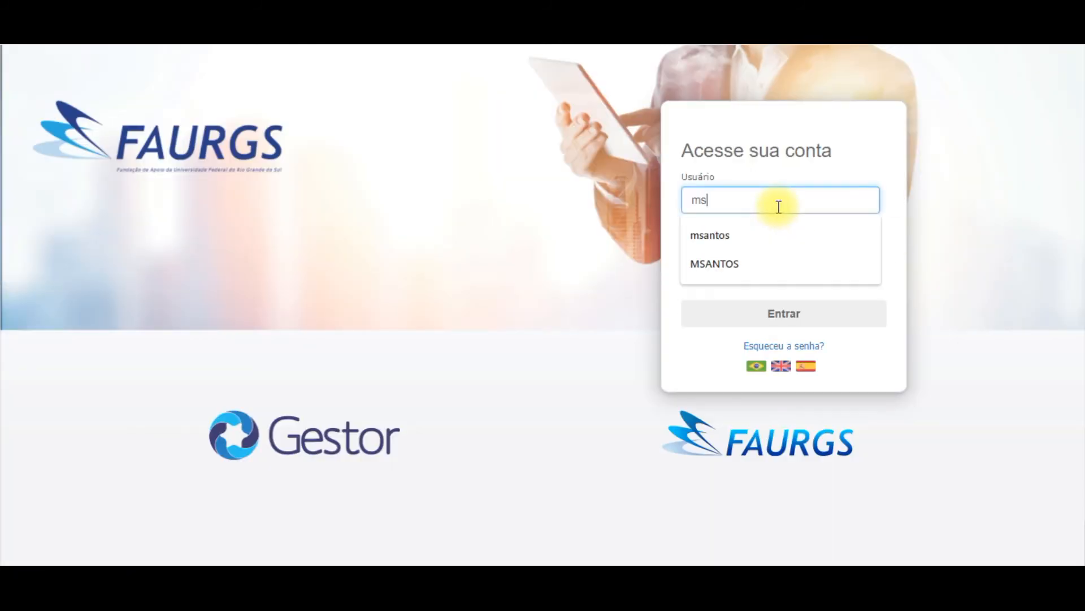
key(Tab)
text(123456789)
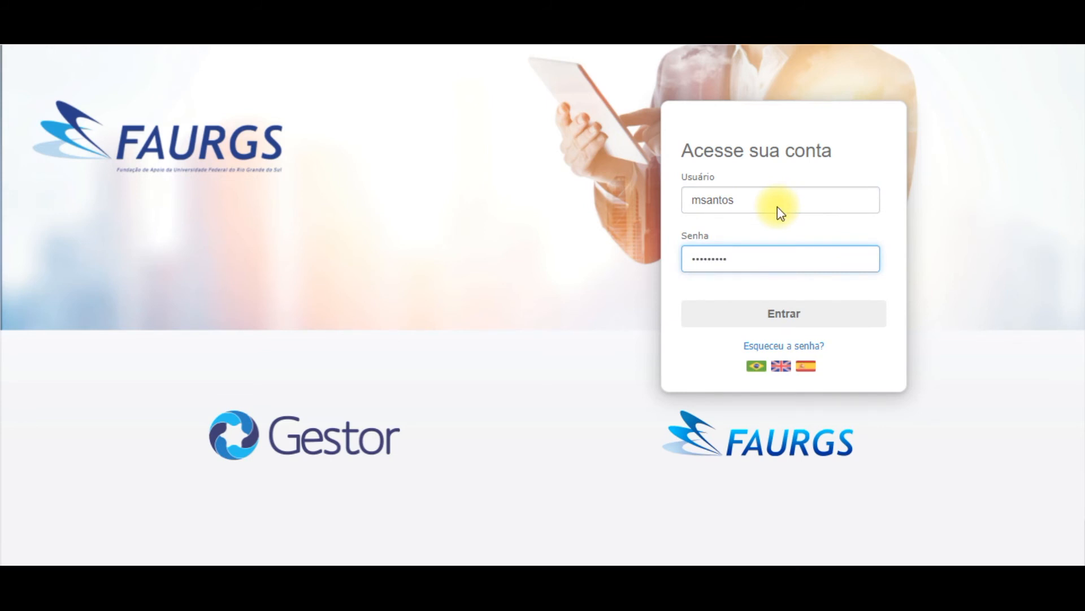
key(Return)
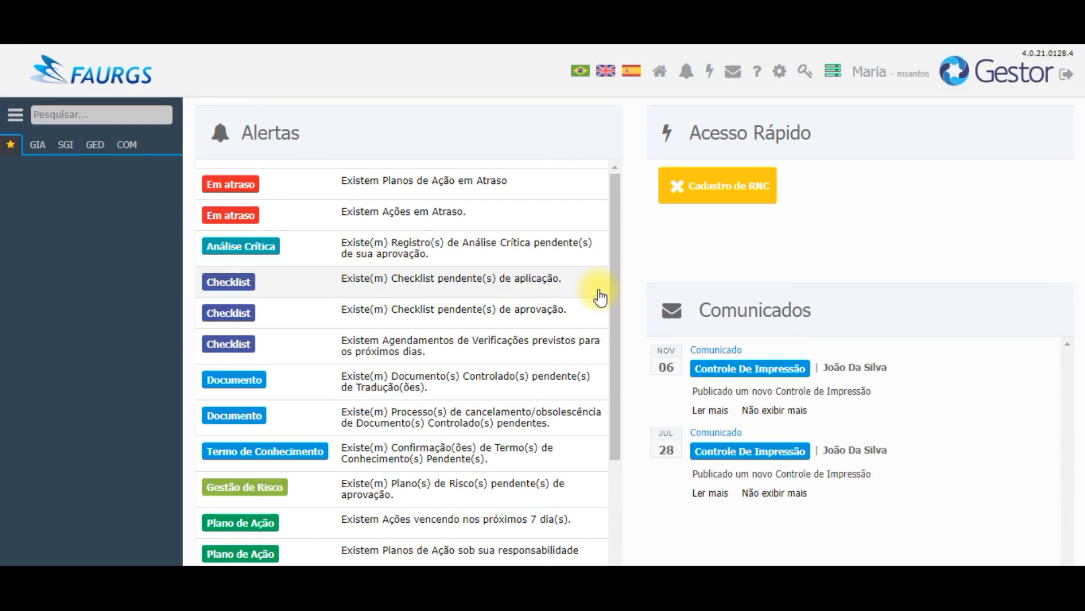
Step: Open audit 7 for editing from SGI > Gestão de Auditorias > Auditoria
click(65, 148)
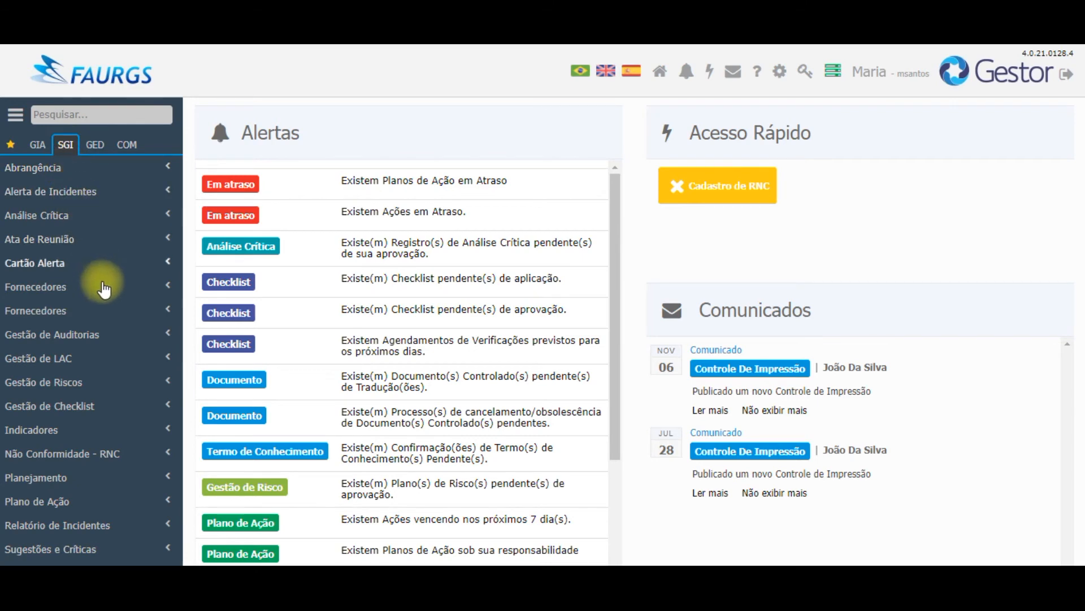
click(114, 338)
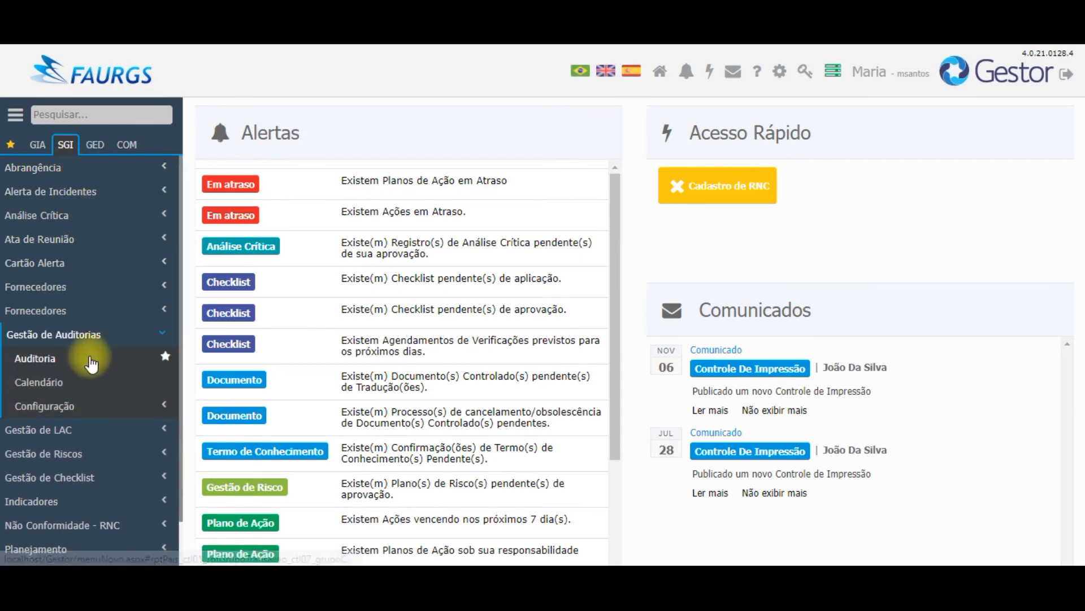
click(90, 356)
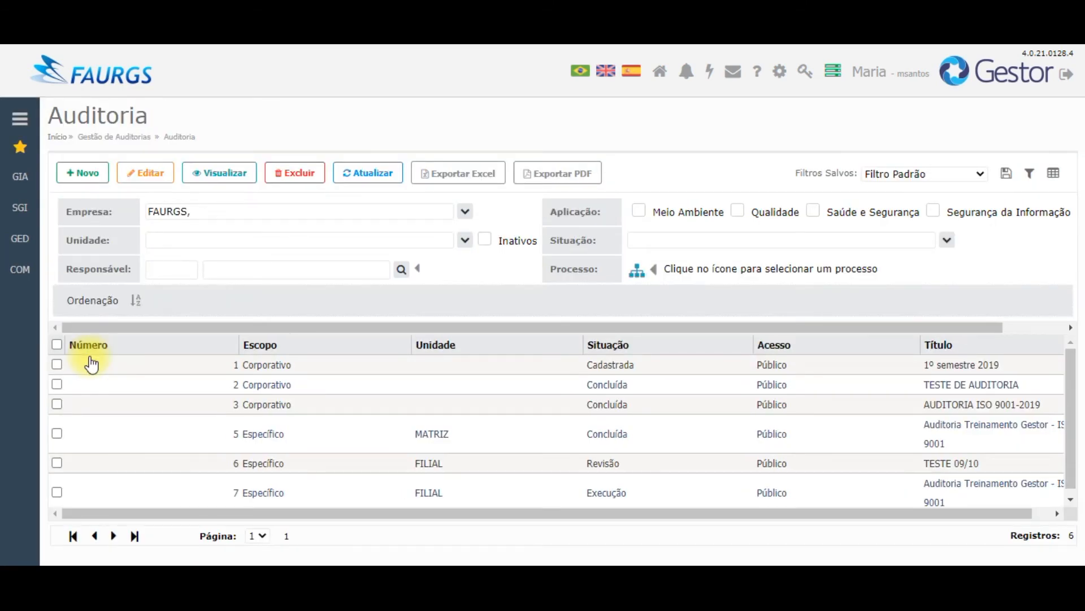
click(56, 492)
click(146, 173)
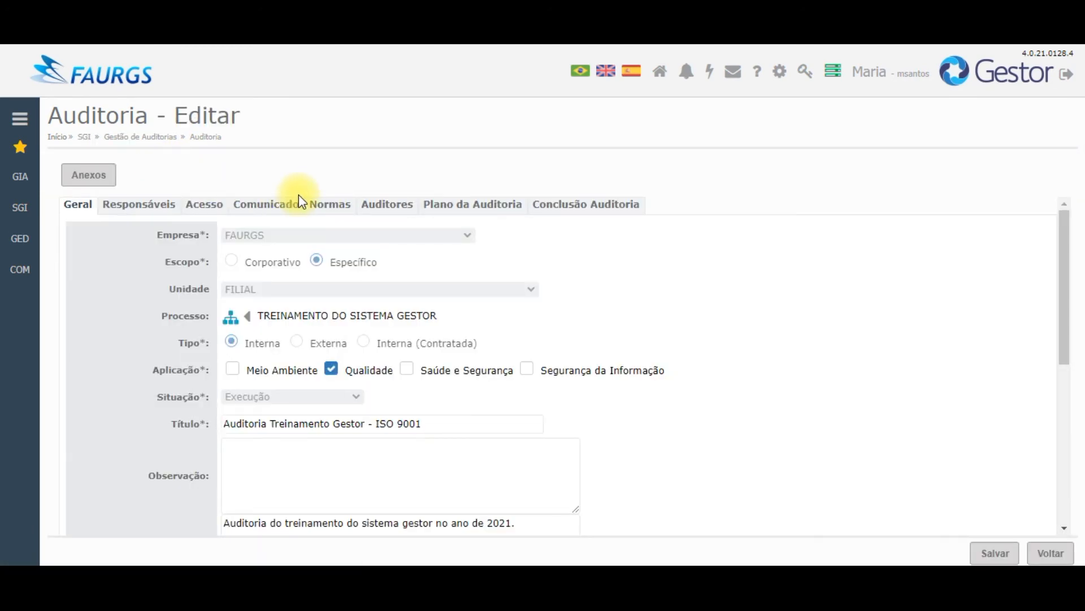
Step: Open the audit's single Plano da Auditoria entry for editing
click(457, 205)
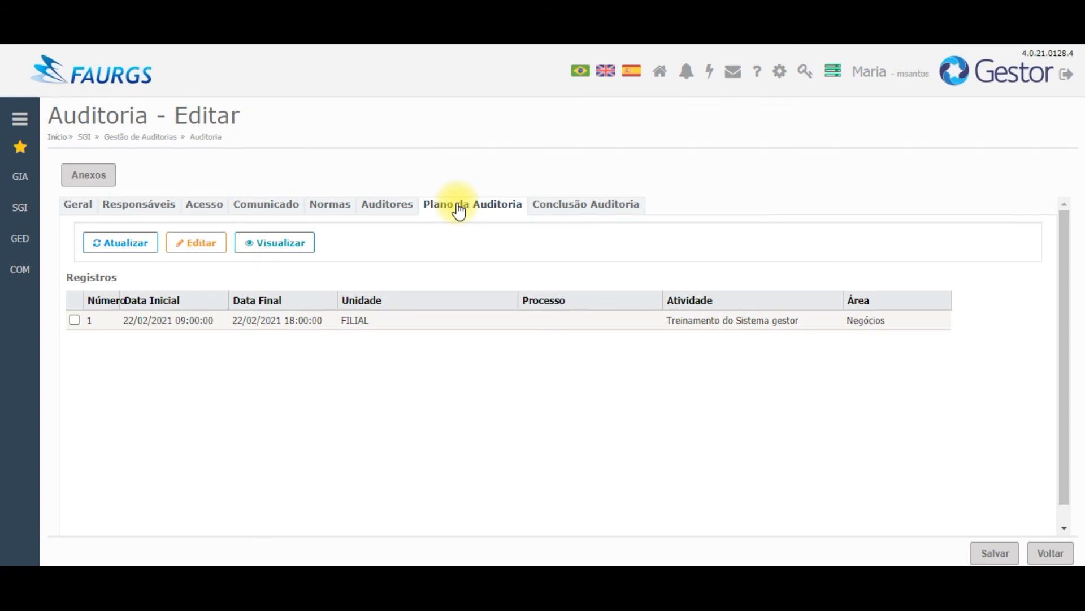
click(75, 320)
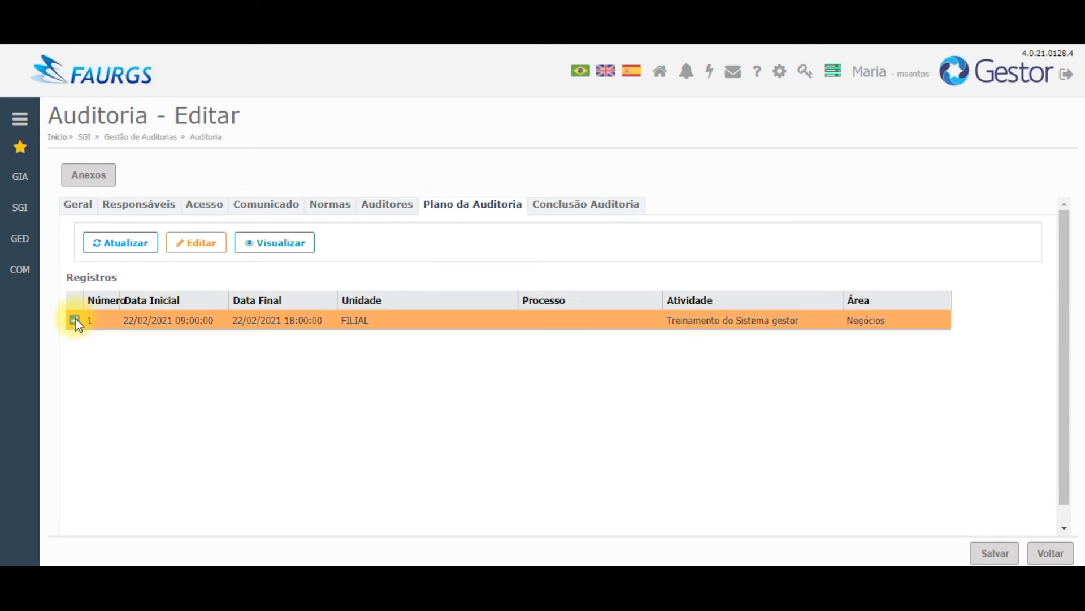
click(193, 249)
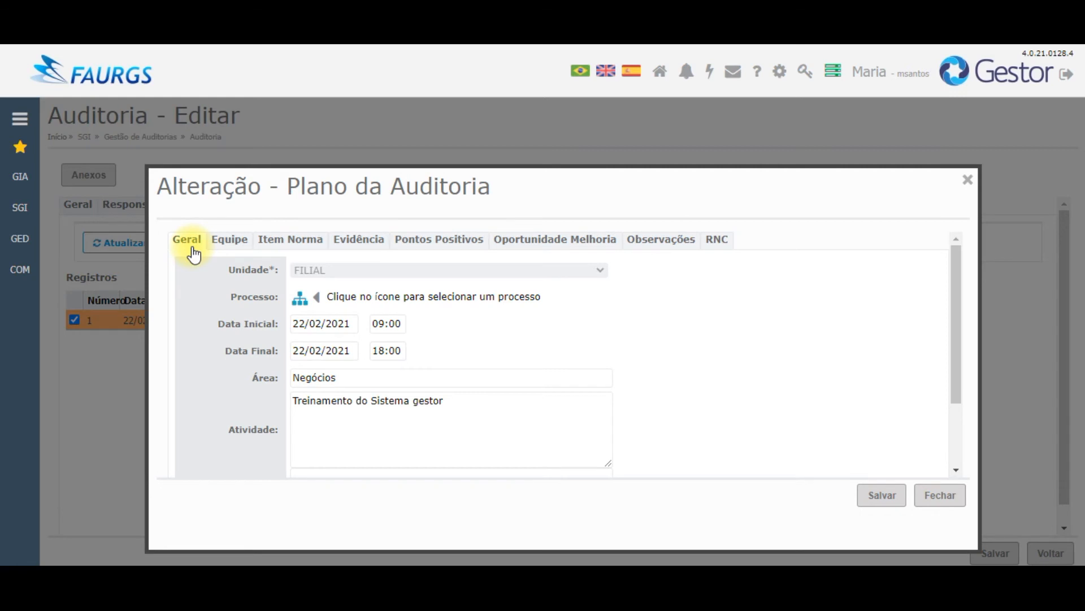
Step: Start a new evidence record dated 22/02/2021 and choose the responsible person
click(354, 242)
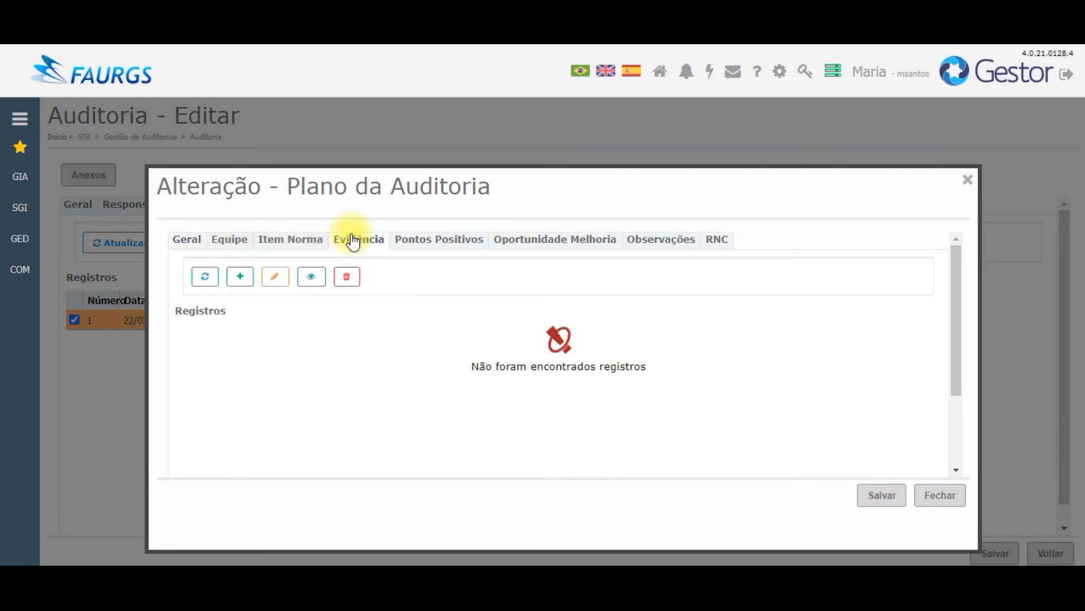
click(241, 278)
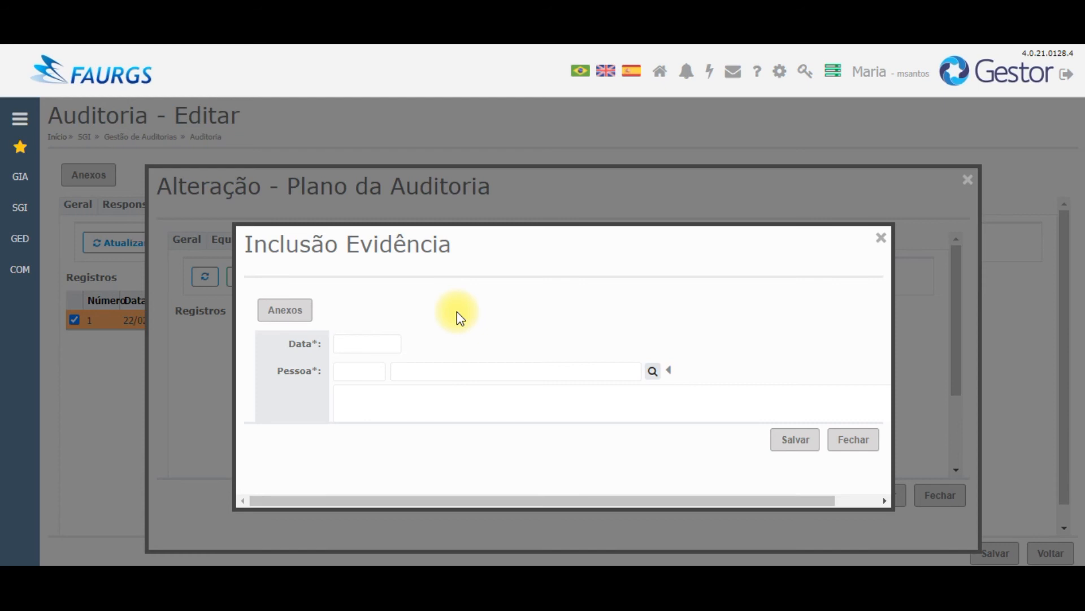
click(338, 345)
click(284, 444)
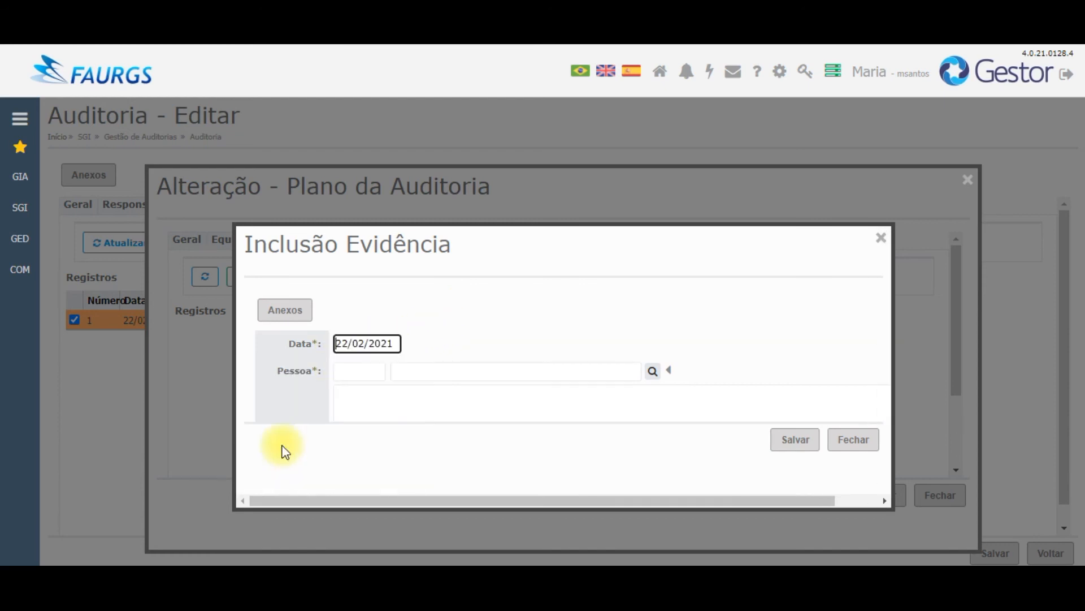
click(518, 367)
text(j)
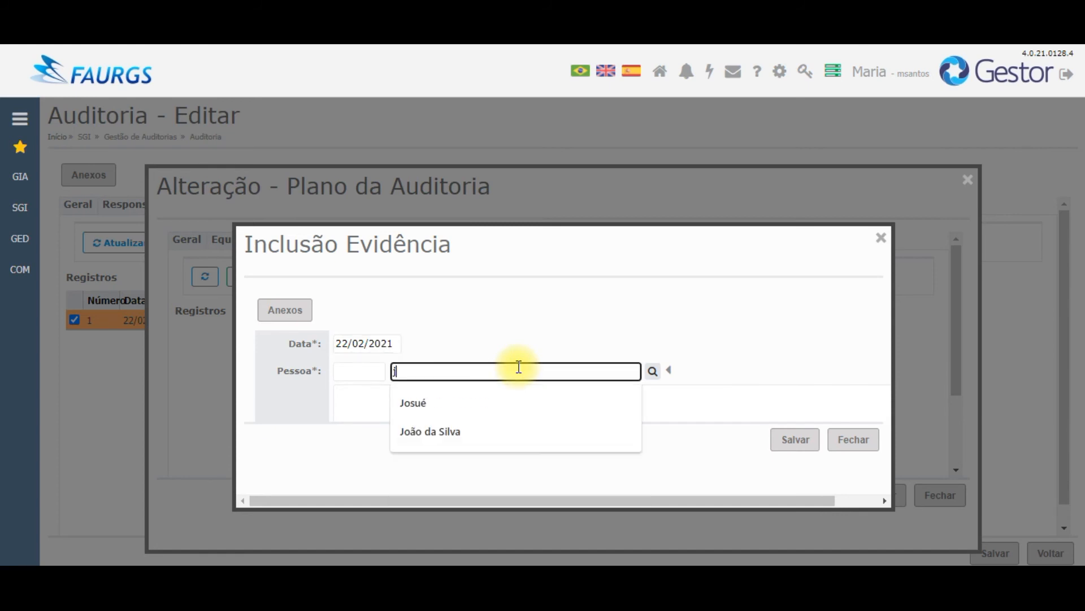
click(545, 429)
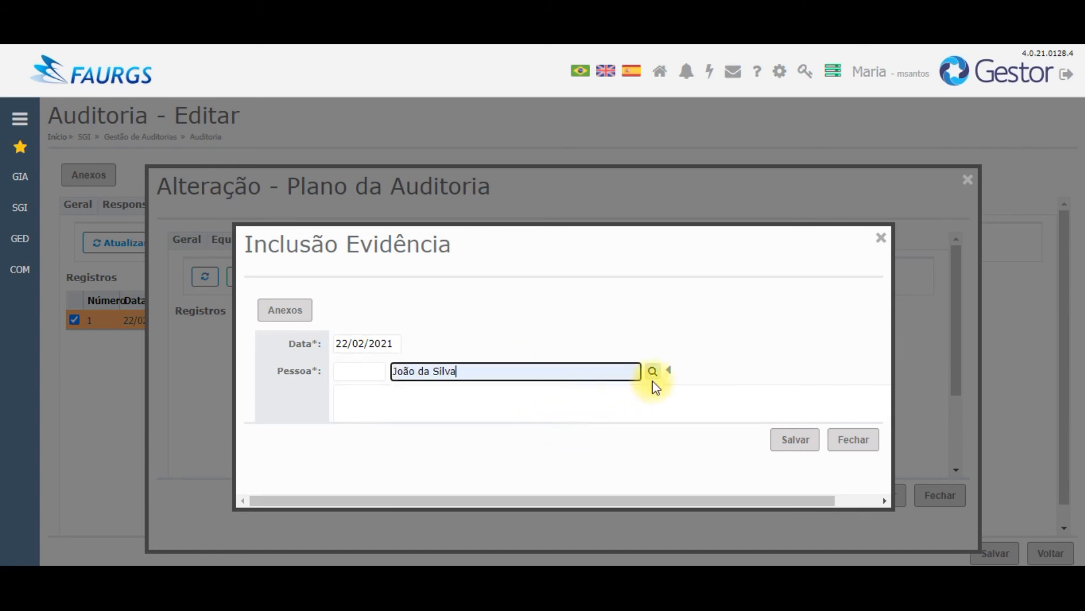
click(654, 372)
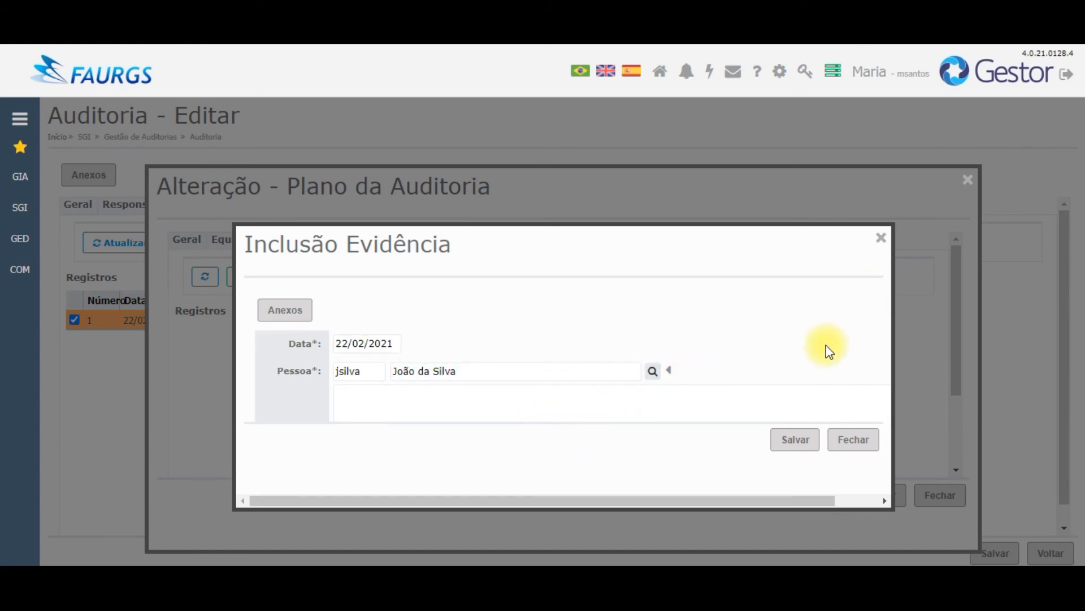
Step: Describe the evidence as 'Que o treinamento é realizado conforme a versão do sistema contratado.', save it and close the form
scroll(792, 351, down, 3)
click(684, 355)
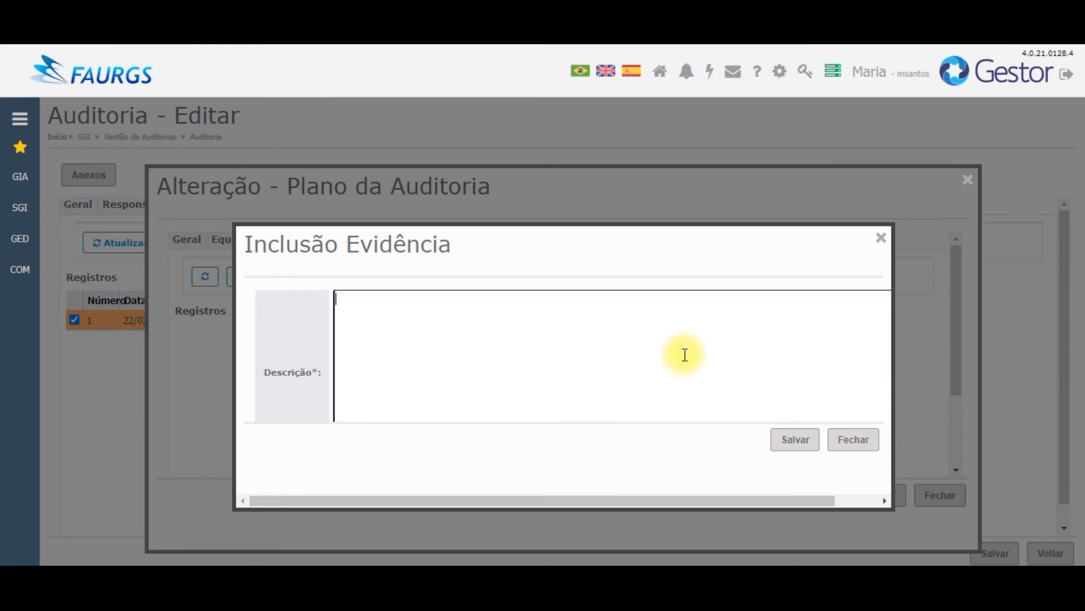
text(Que o treinamento )
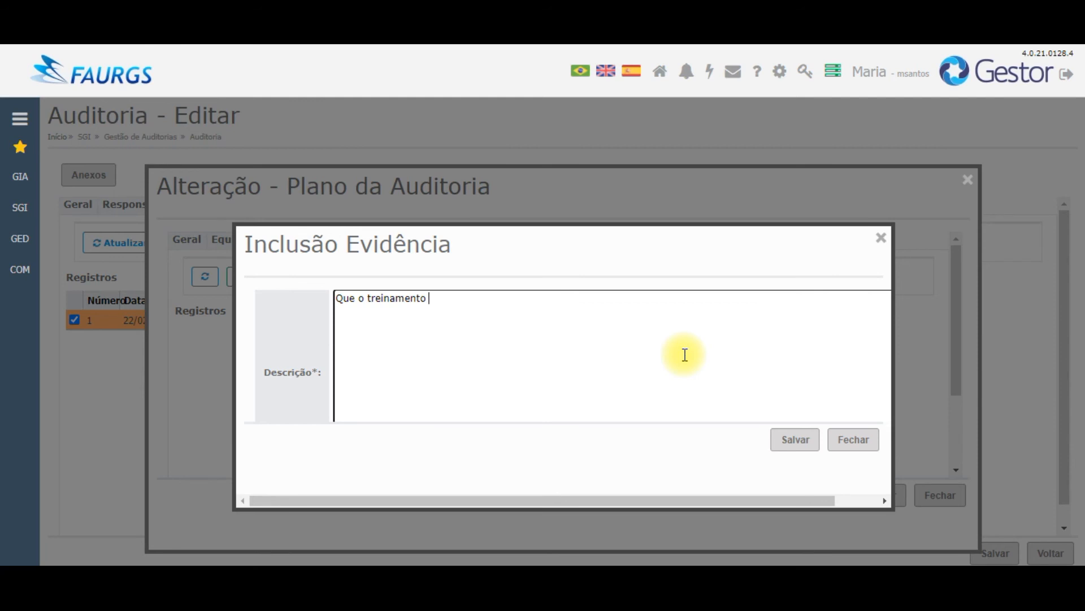
text(é realizado conforme a versão)
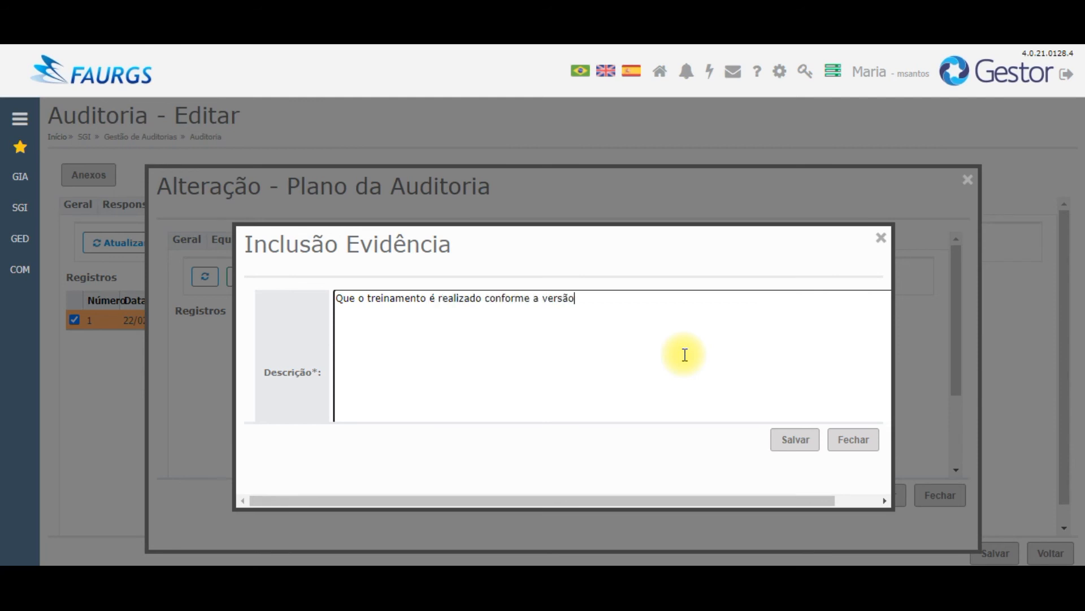
text( do sistema contratado.)
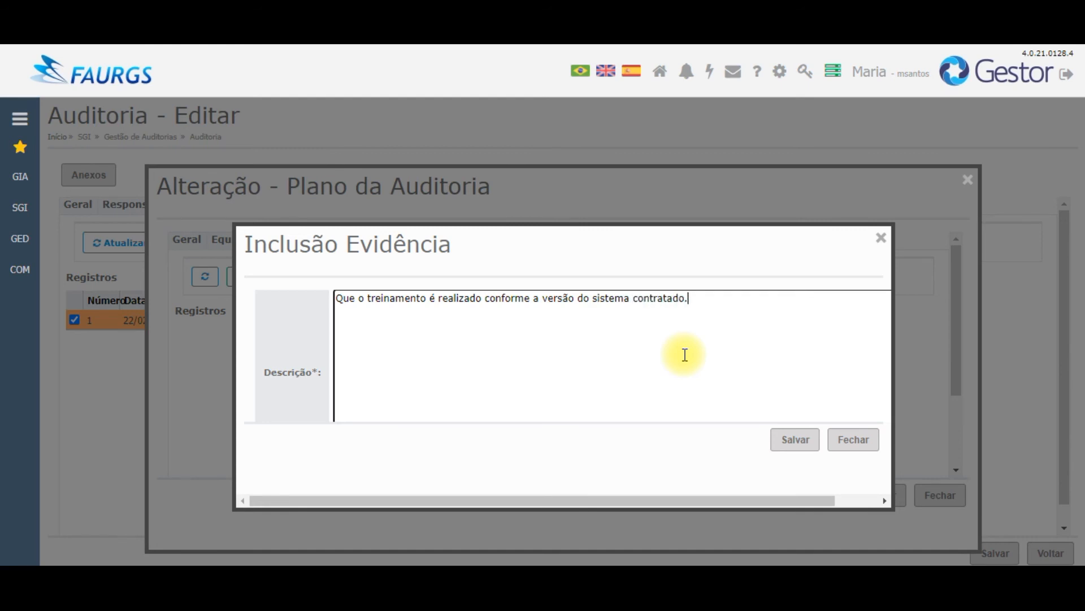
click(794, 446)
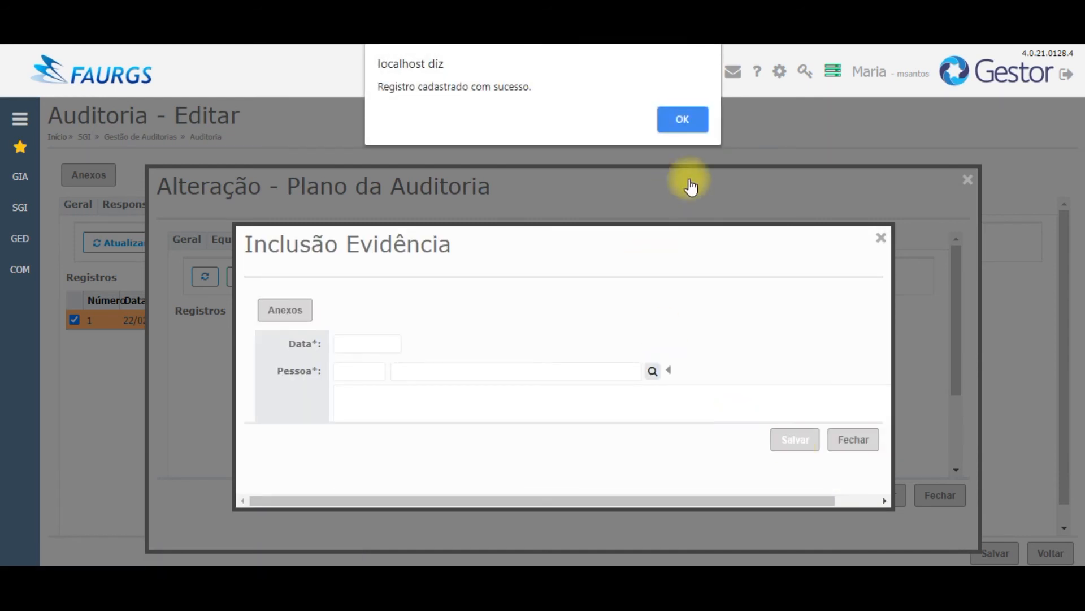
click(683, 119)
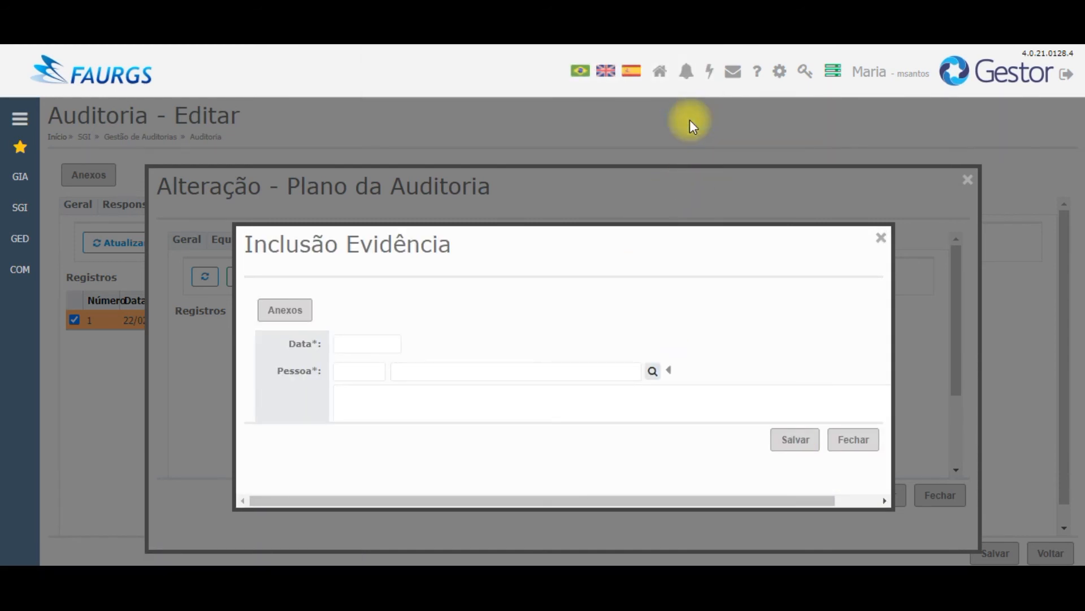
click(301, 318)
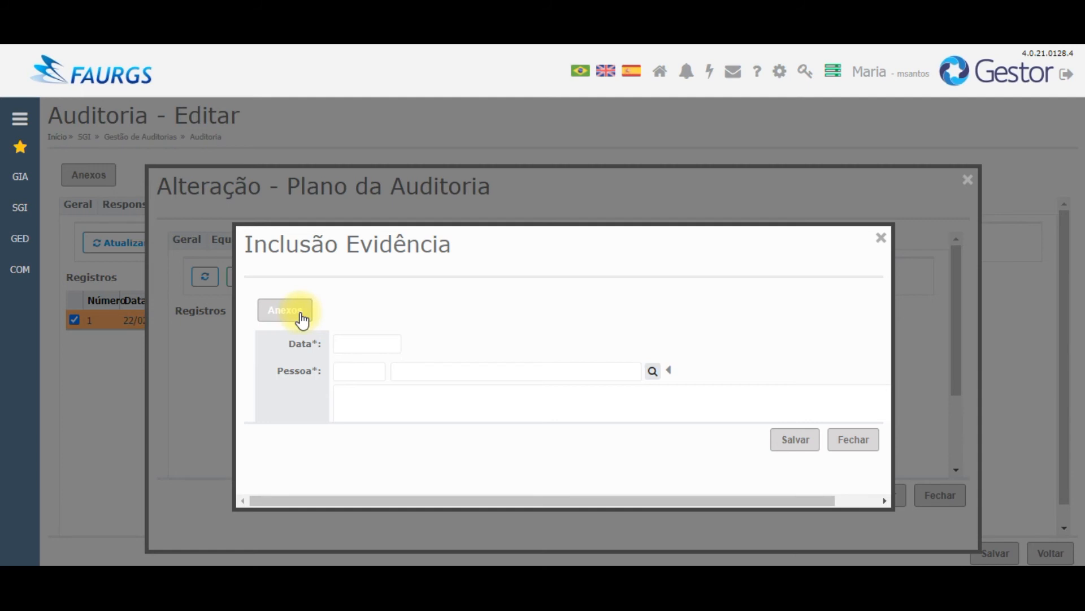
click(844, 445)
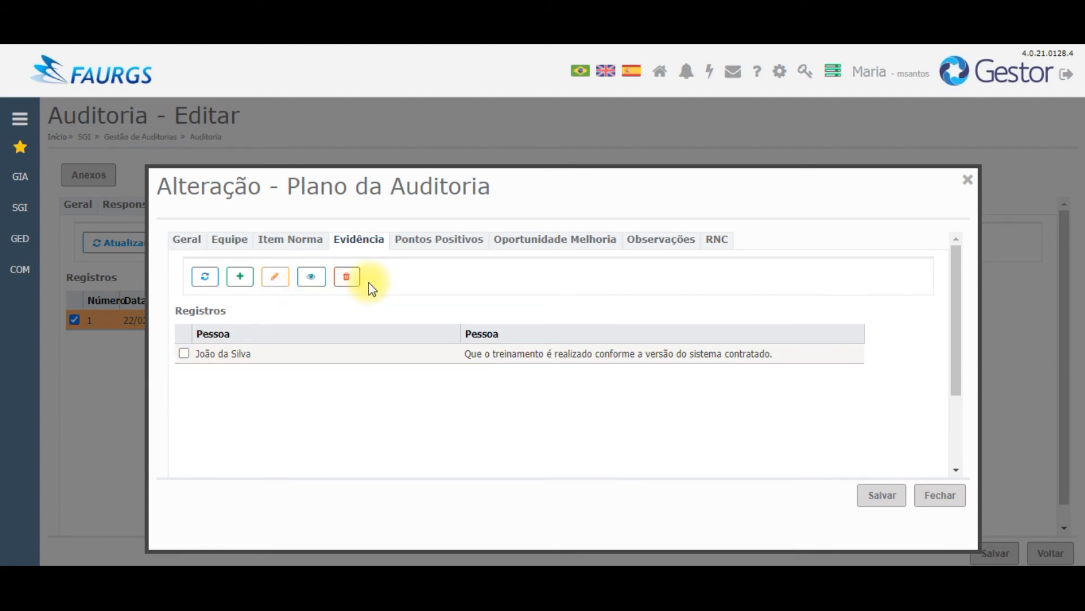
Step: Add the positive point 'O treinamento online está sendo muito eficaz em tempos de pandemia.' to the plan entry
click(432, 243)
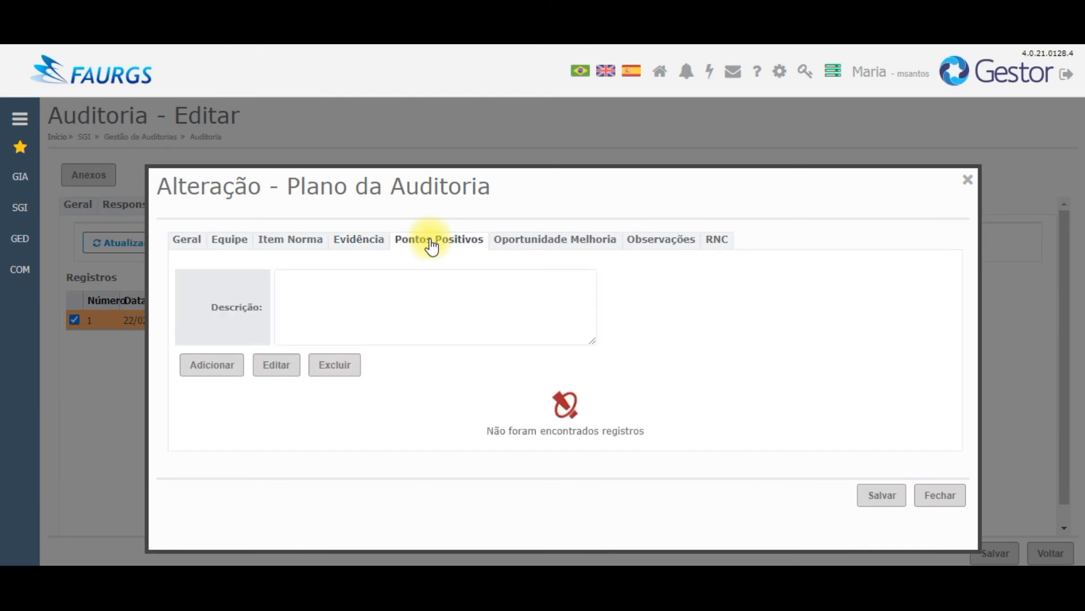
click(351, 297)
text(O t)
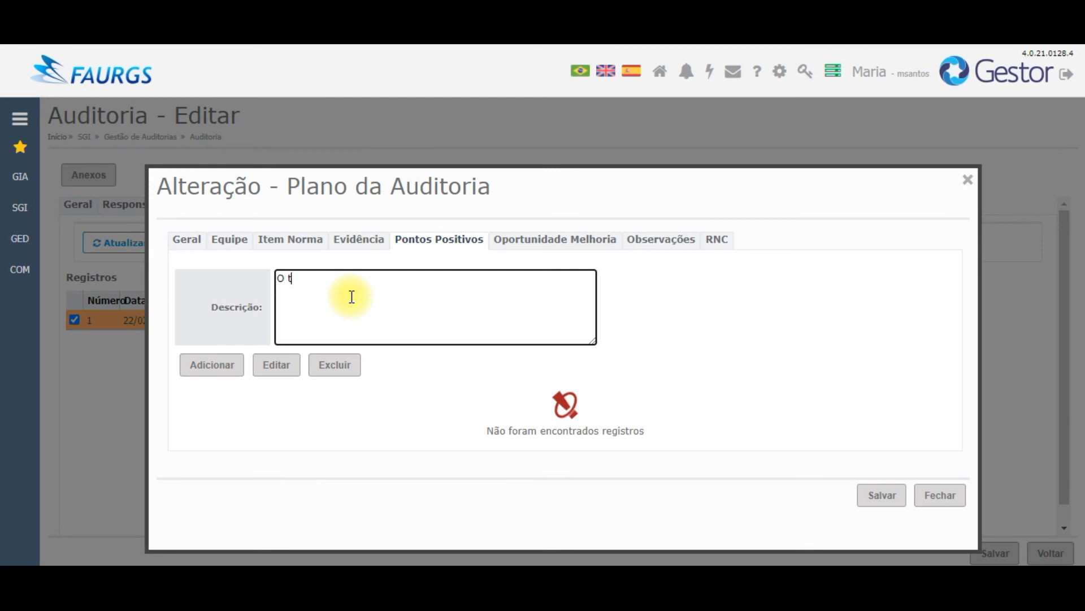
text(reinamento online está se)
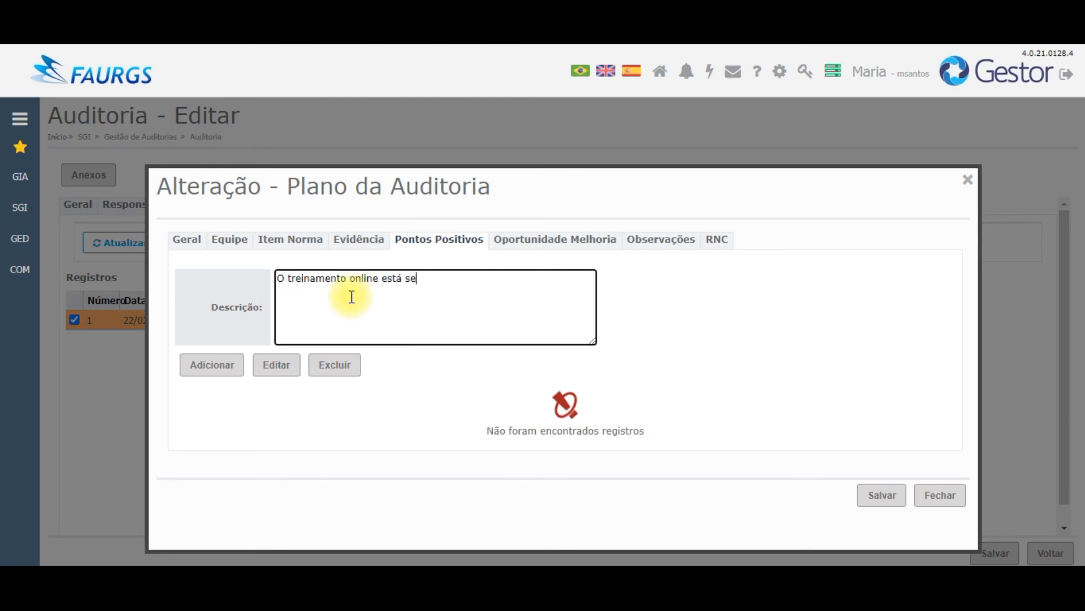
text(ndo muito eficaz em tempos de pandemia.)
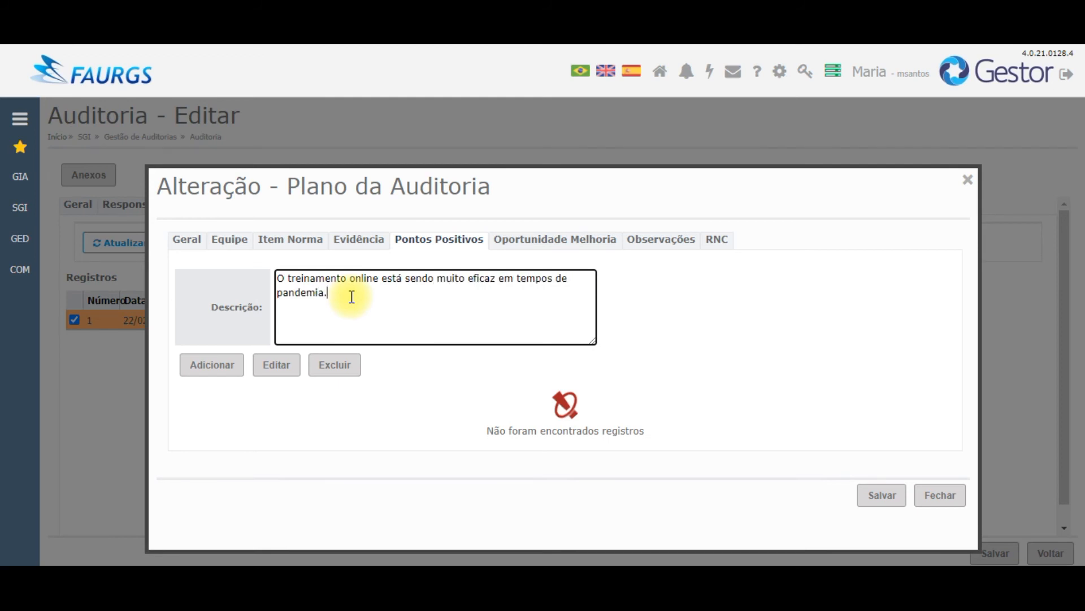
click(213, 367)
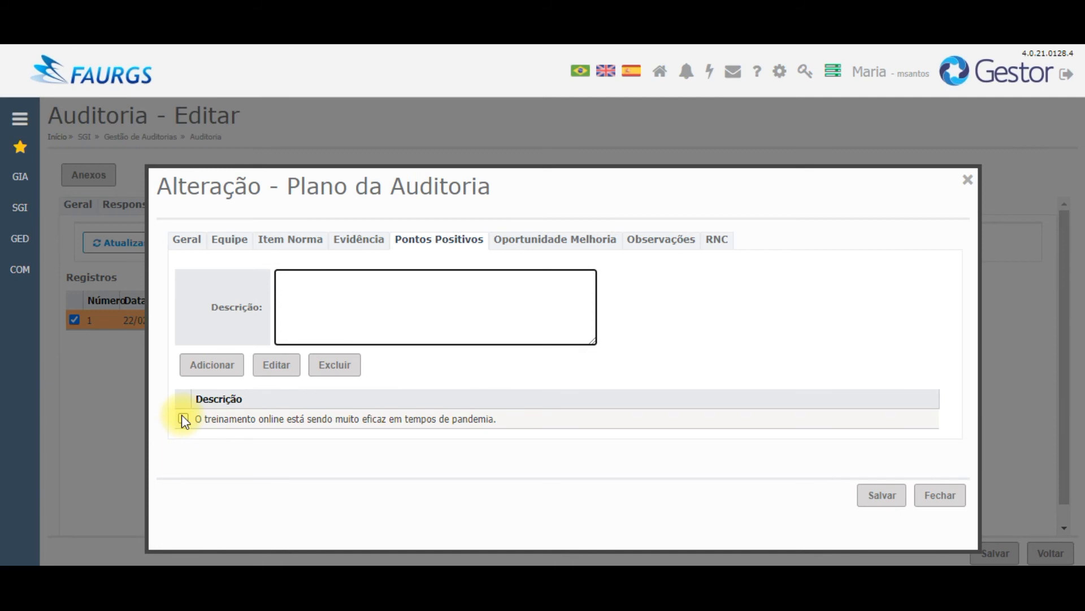
click(565, 251)
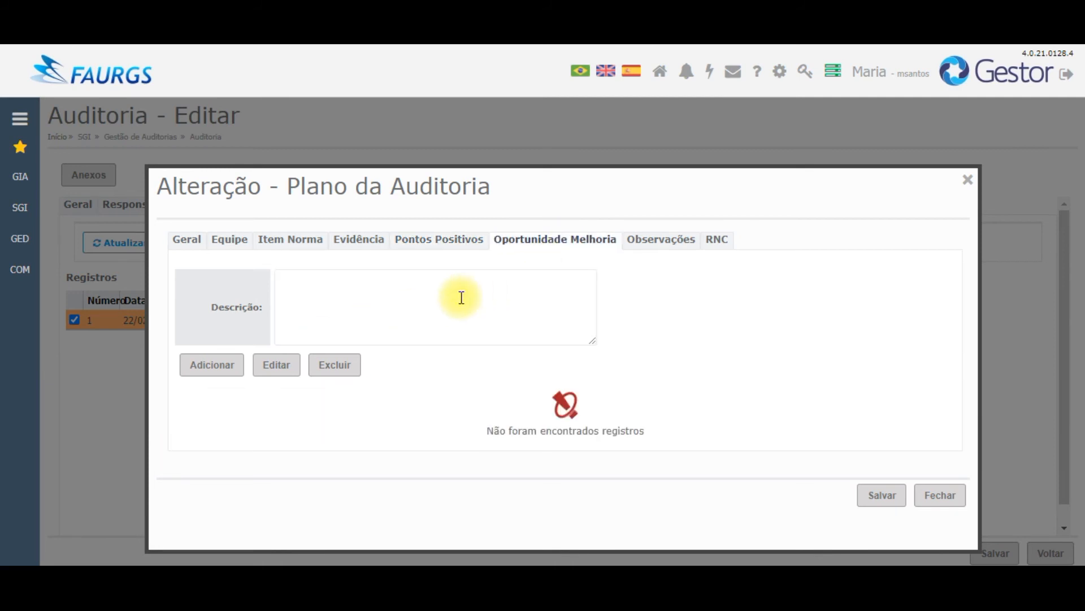
Step: Add the improvement opportunity 'Criar lives para tirar dúvidas de mais clientes ao mesmo tempo.', correcting the typo
click(492, 289)
text(Criar lives)
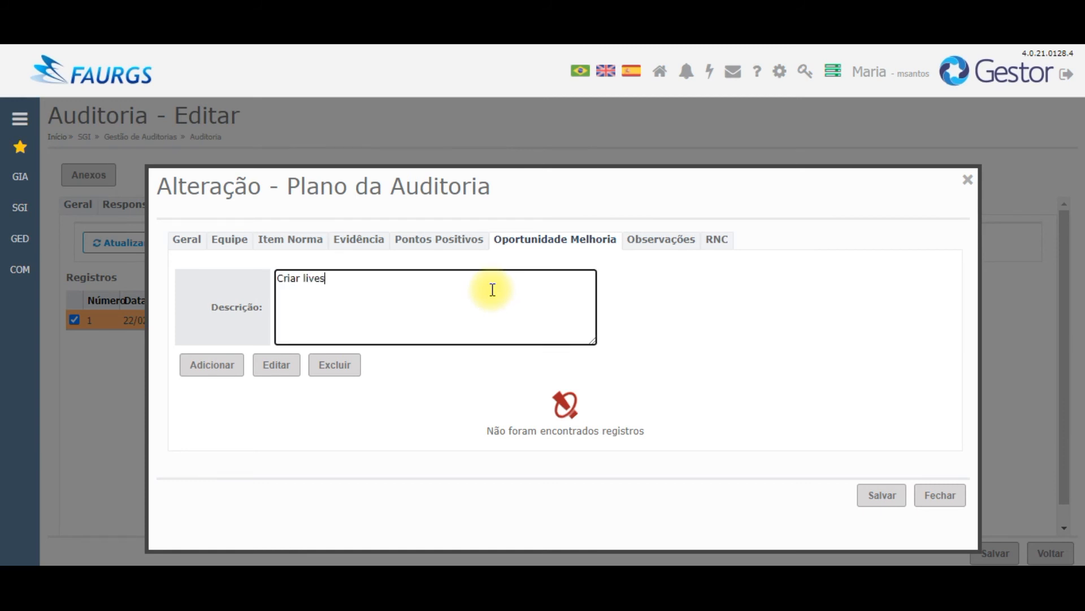
text( para tirar dúvidas de mais clints)
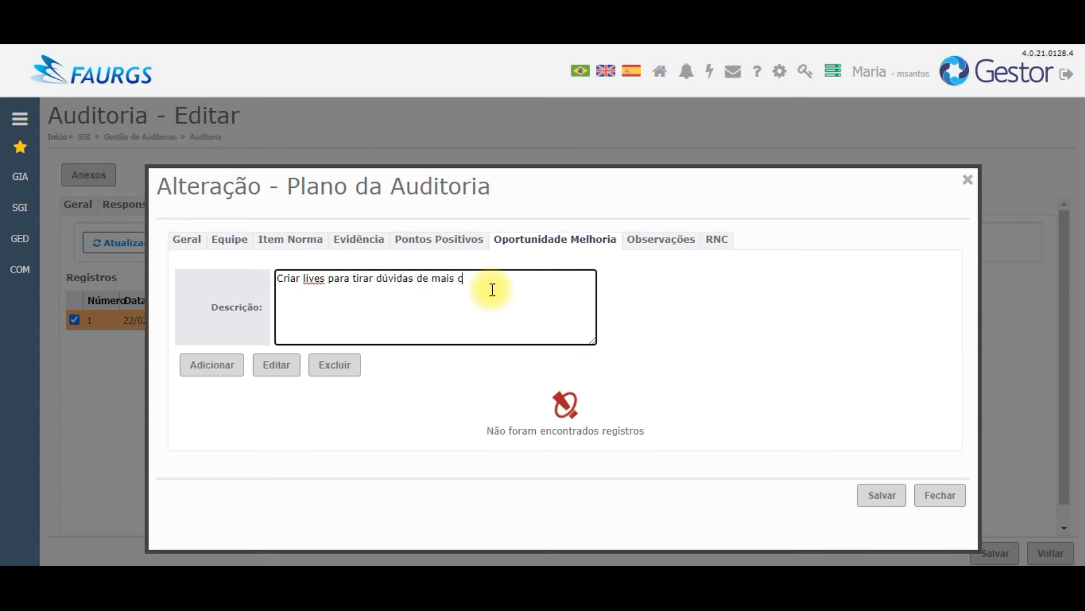
key(BackSpace)
key(BackSpace)
text(tes ao mesmo tempo)
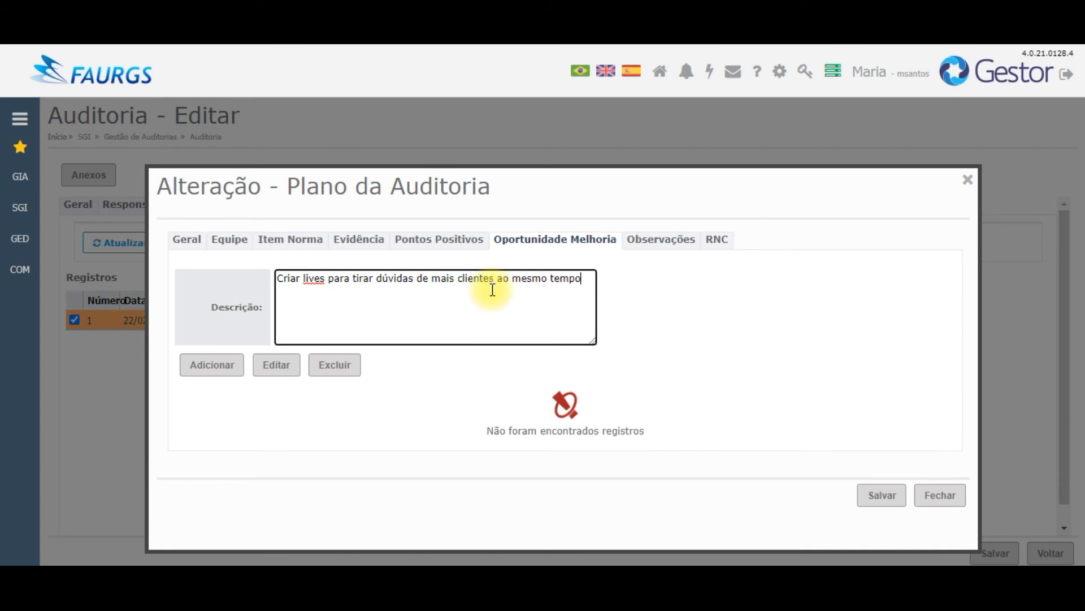
text(.)
click(222, 364)
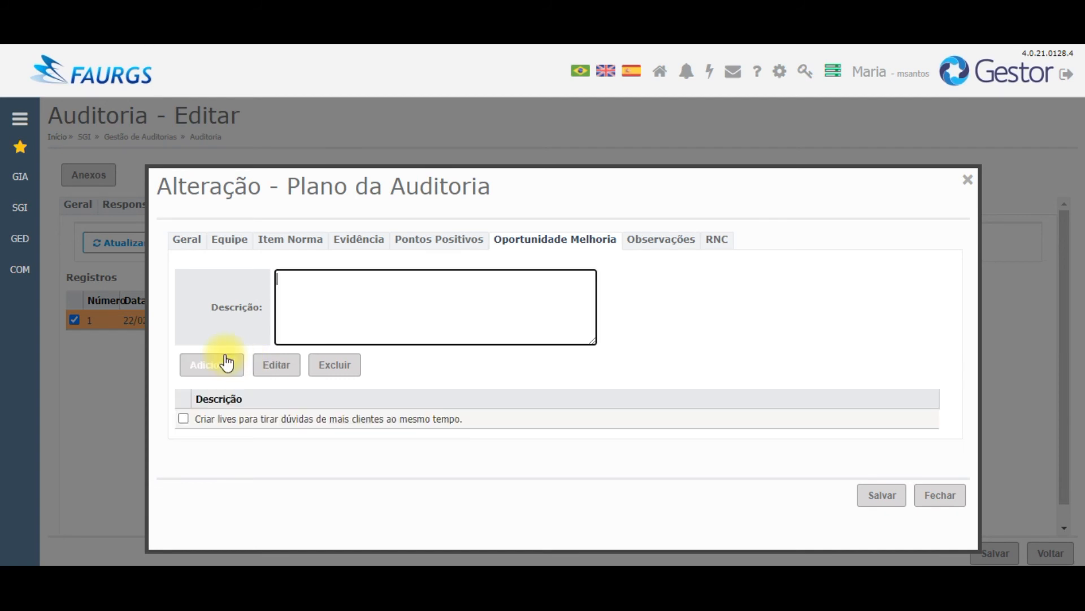
click(663, 249)
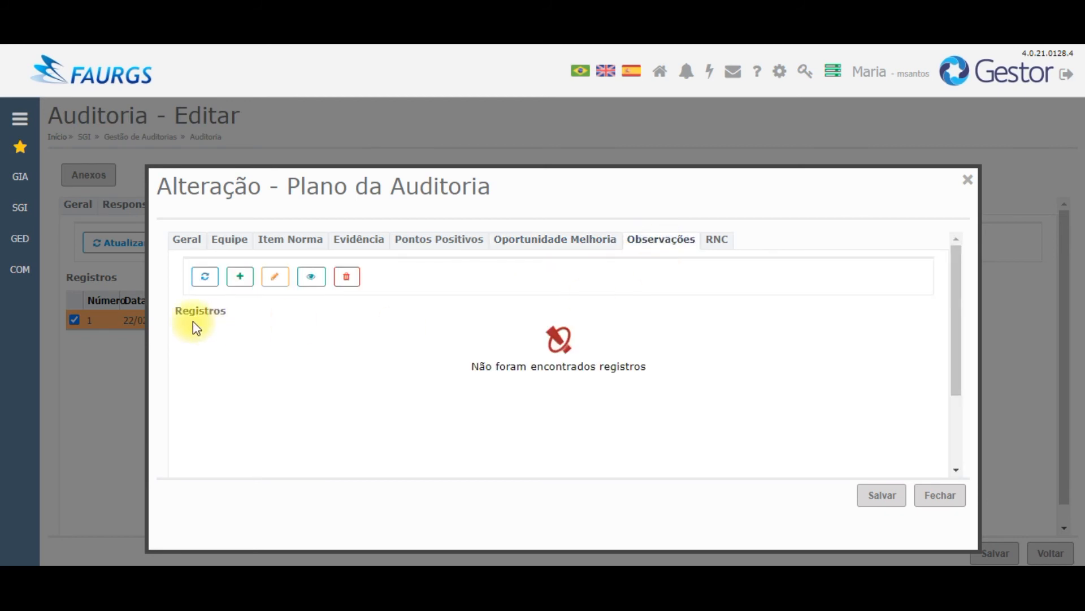
click(242, 276)
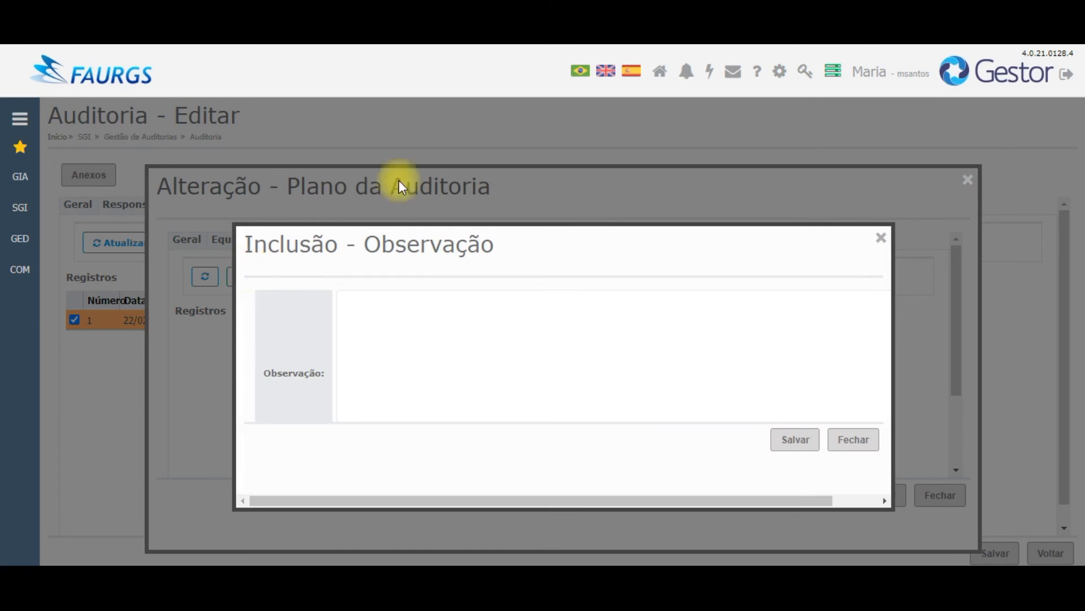
click(823, 319)
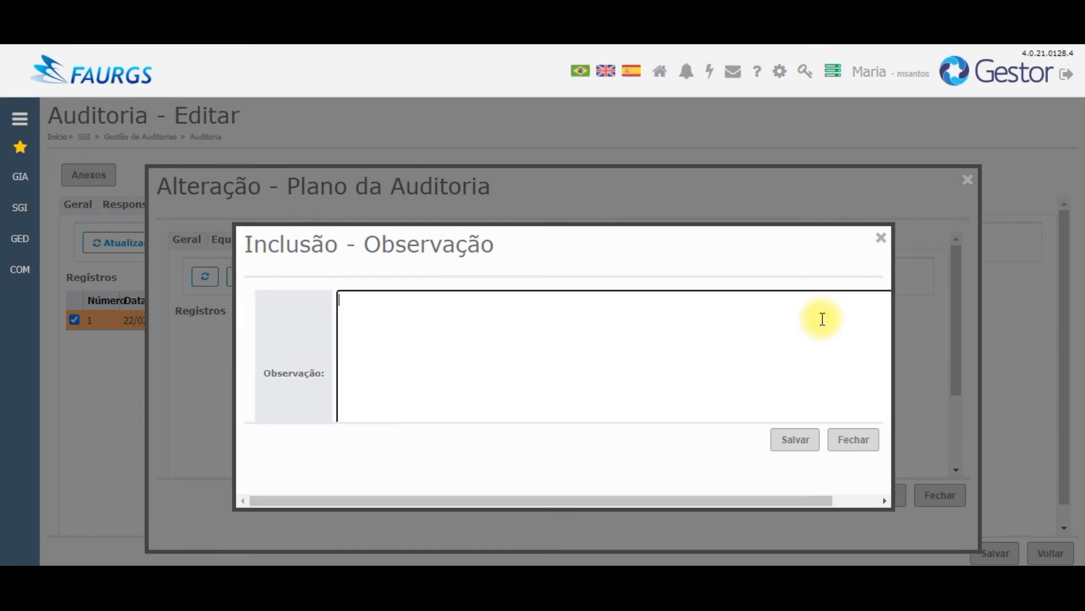
drag(795, 504, 895, 450)
drag(869, 314, 869, 380)
drag(650, 502, 609, 505)
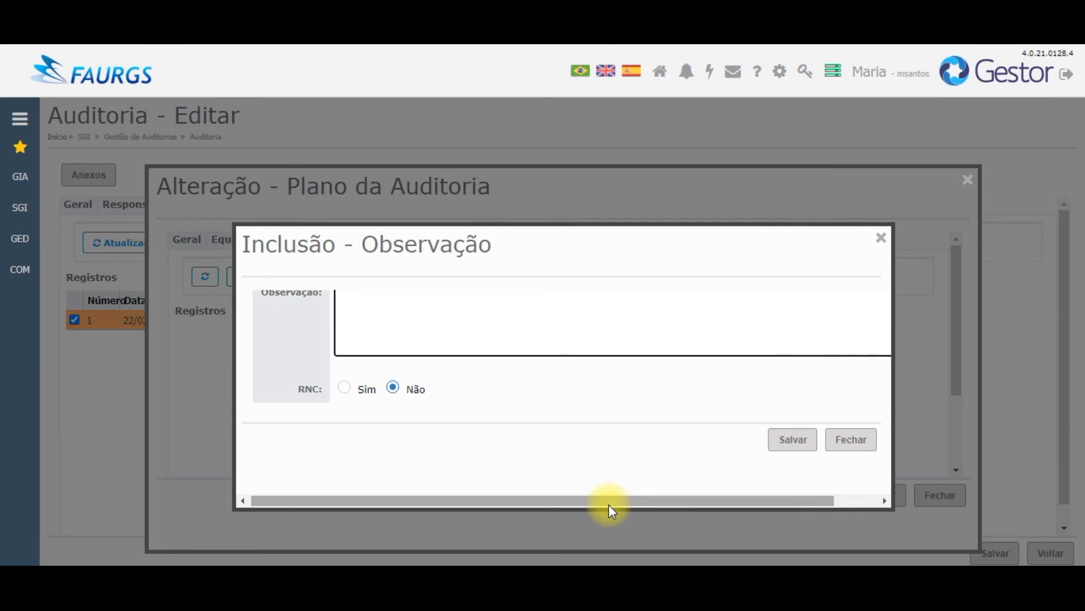
click(345, 389)
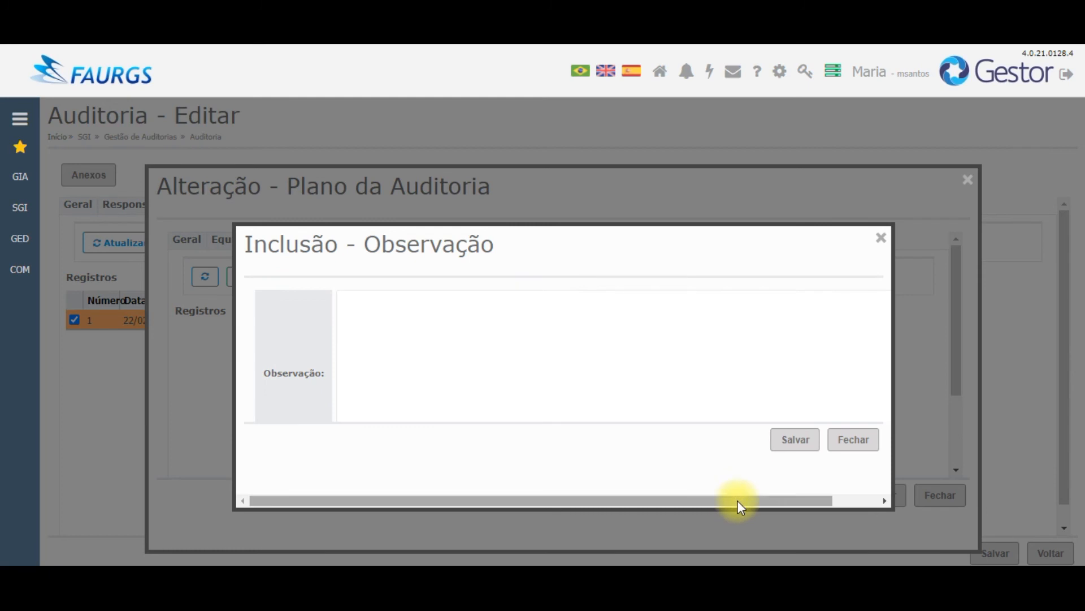
drag(737, 501, 839, 497)
drag(869, 318, 866, 358)
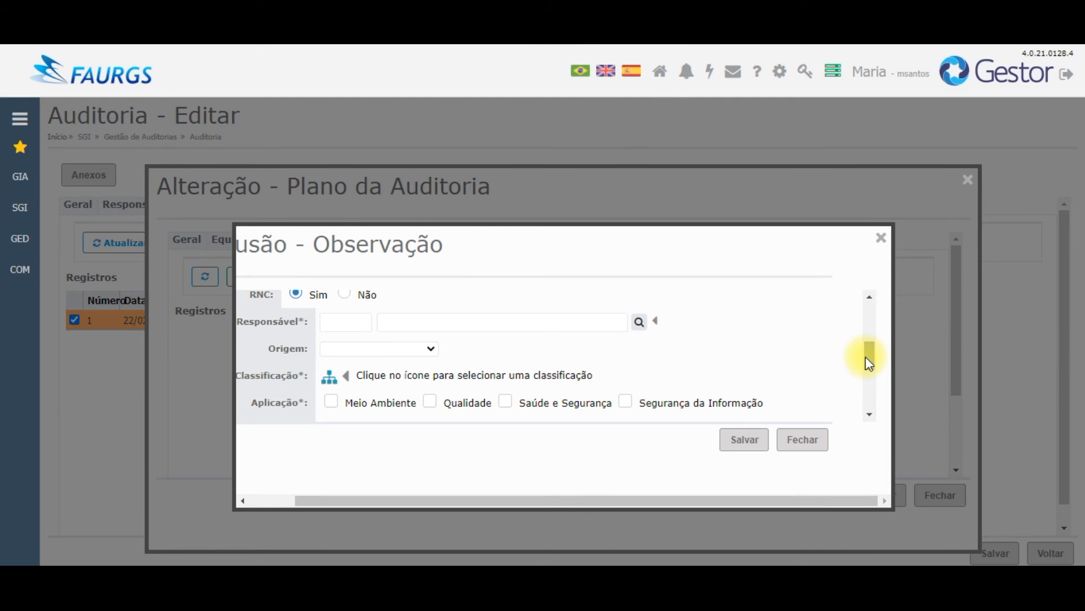
mouse_move(866, 358)
mouse_down()
mouse_move(876, 406)
mouse_move(861, 337)
mouse_up()
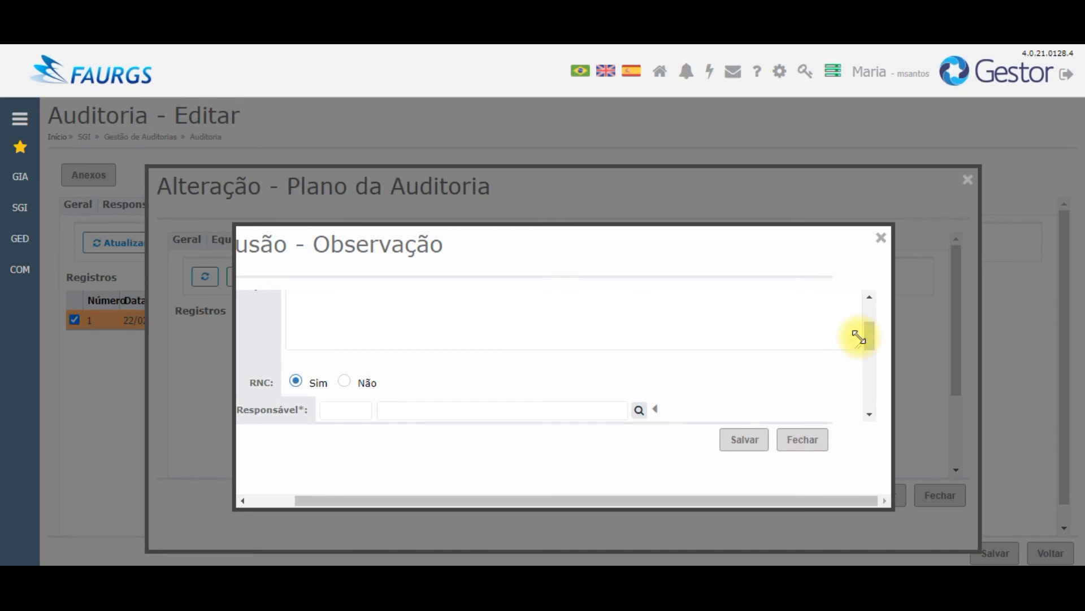
click(345, 383)
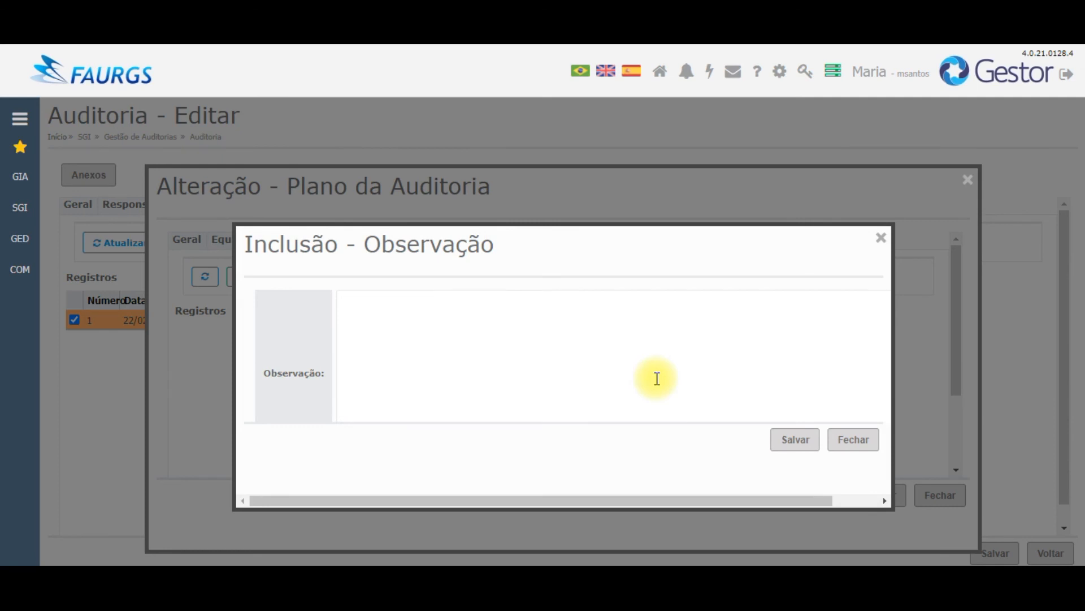
click(856, 445)
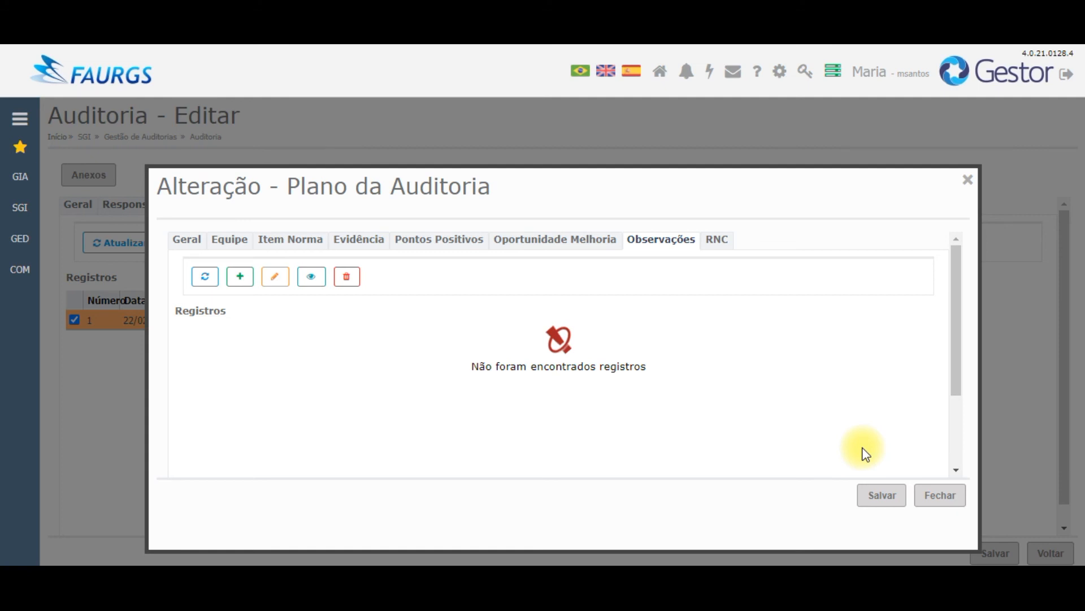
Step: Cancel a new RNC form without recording a nonconformity, then save the audit plan entry
click(719, 248)
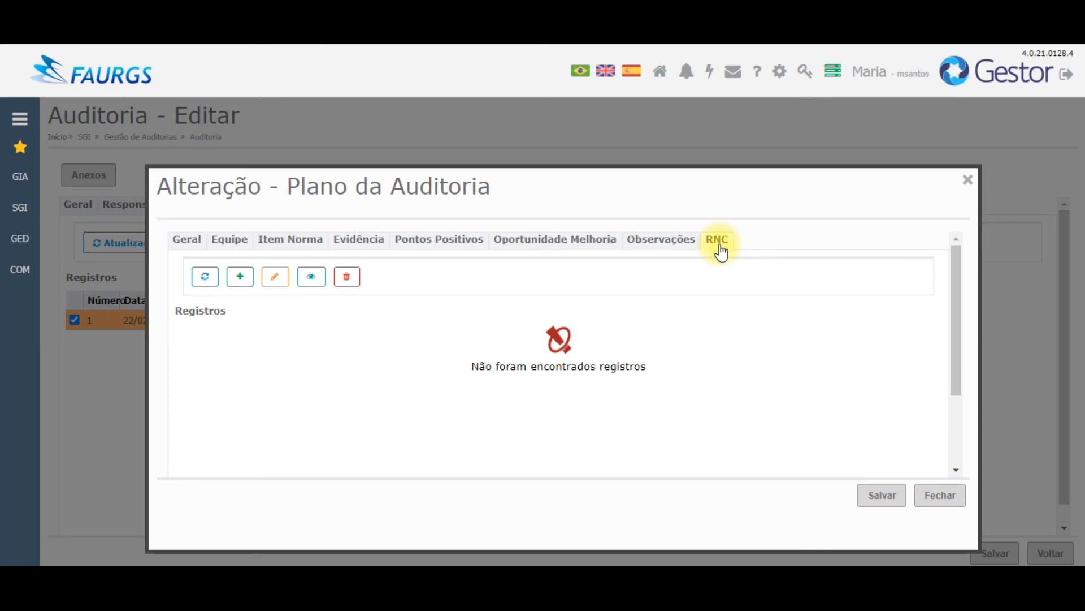
click(239, 277)
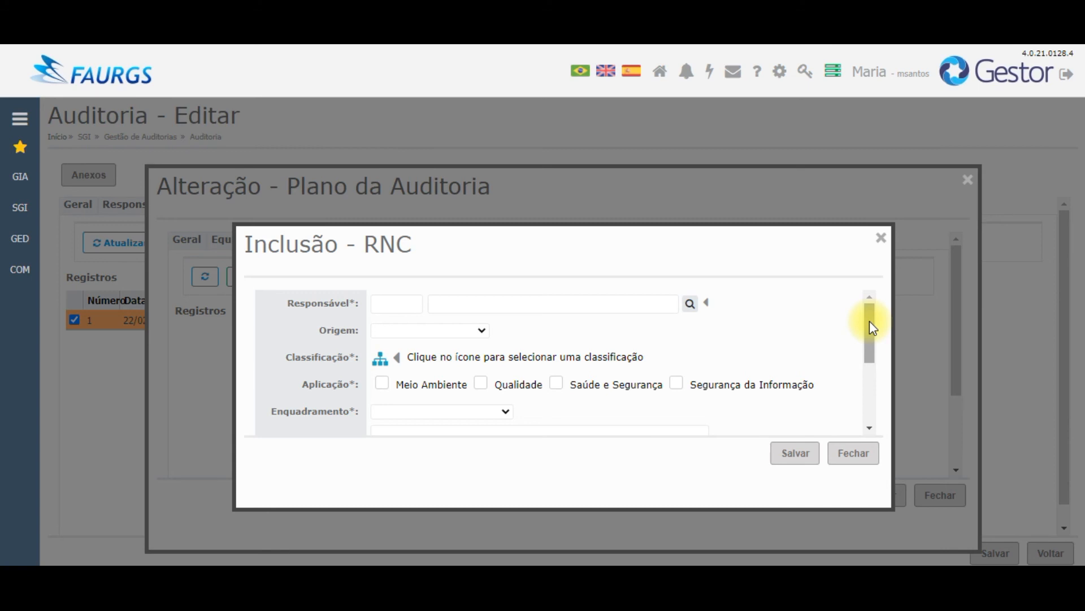
drag(872, 324, 883, 402)
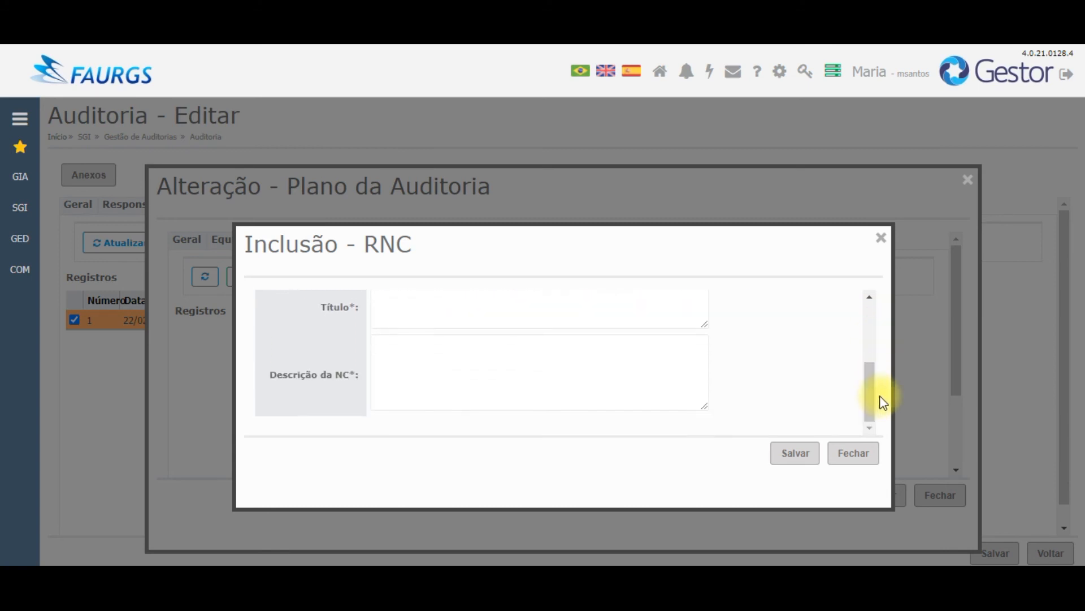
click(855, 452)
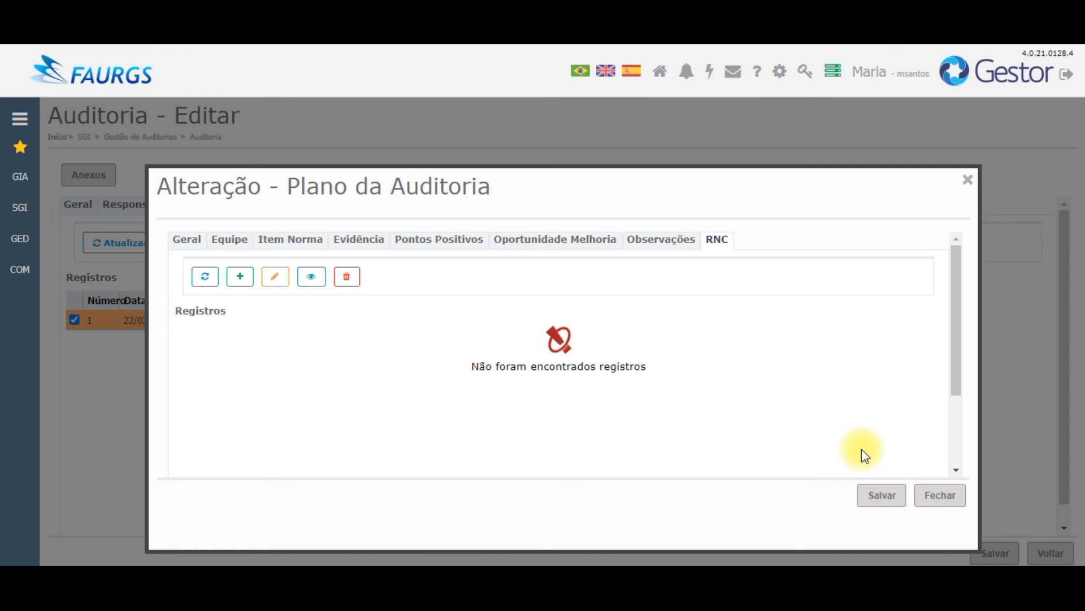
click(887, 503)
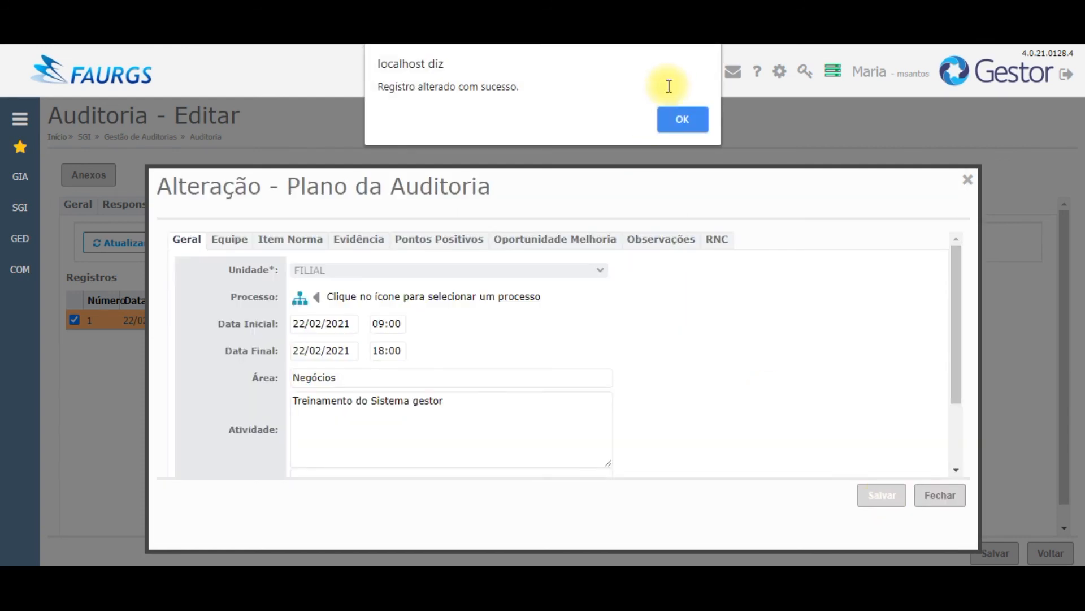
Step: Review the Evidência, Pontos Positivos, Oportunidade Melhoria and RNC tabs, then close the plan window
click(680, 113)
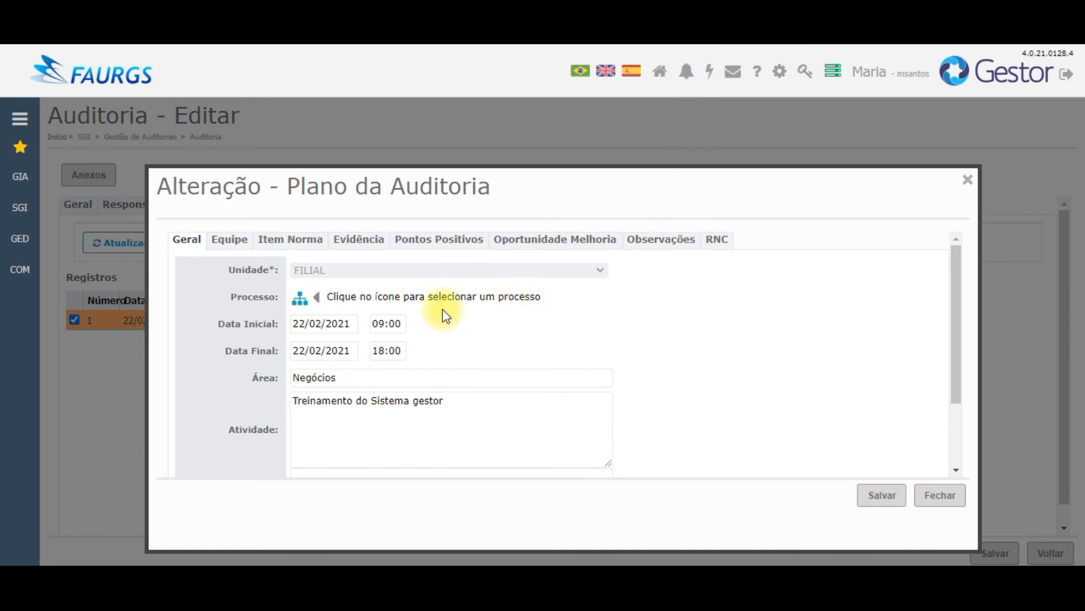
click(353, 253)
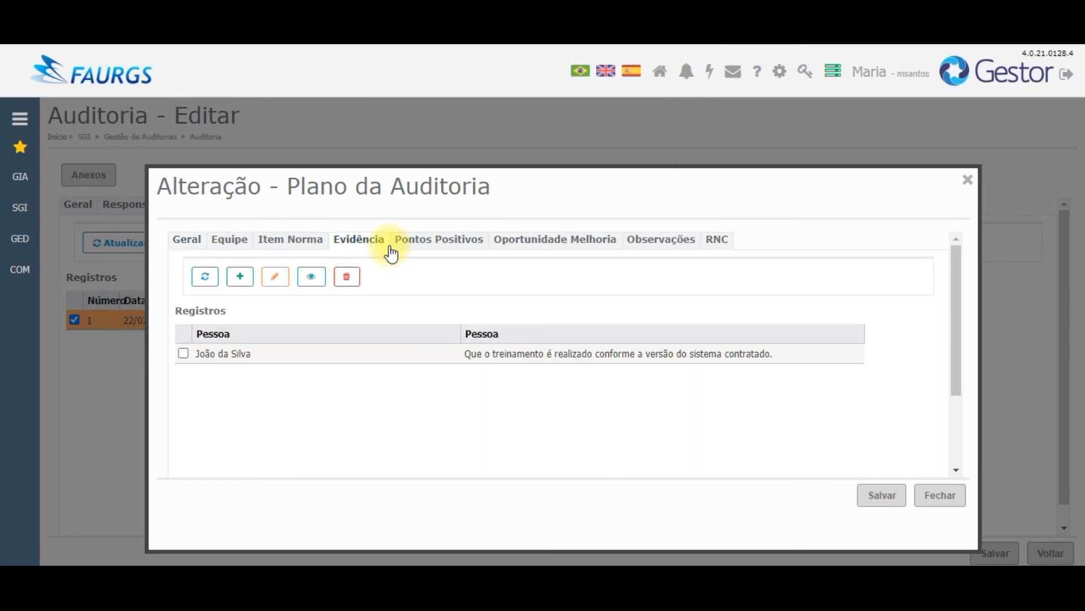
click(427, 251)
click(560, 242)
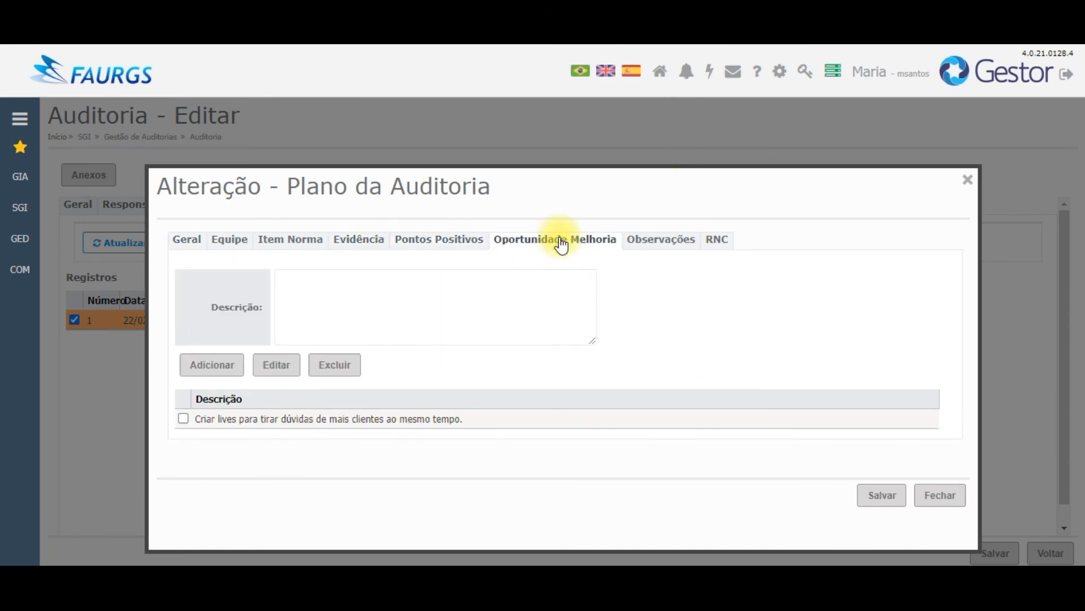
click(715, 248)
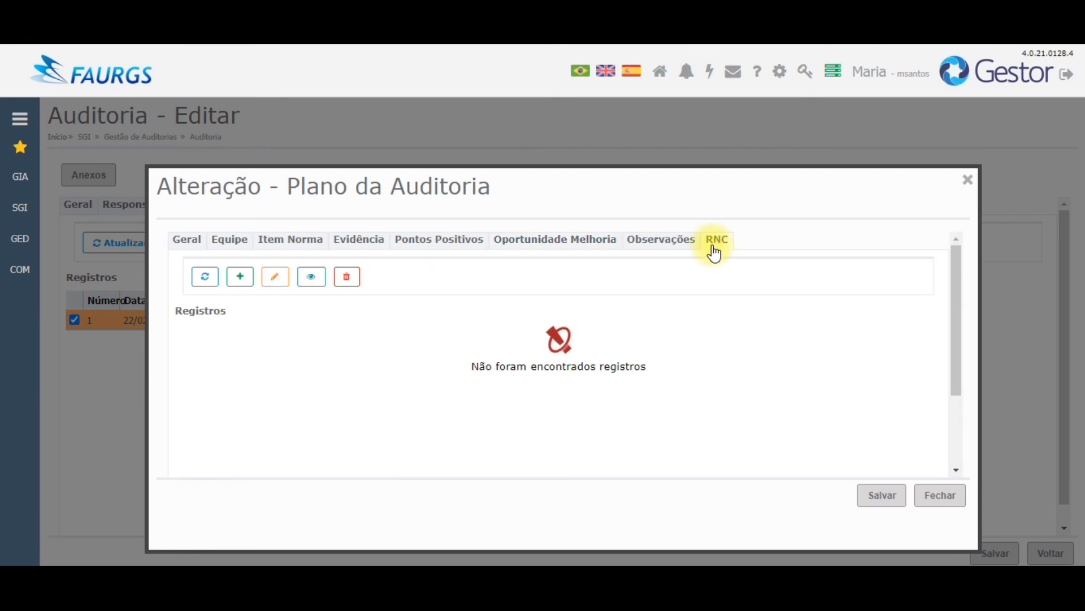
click(935, 497)
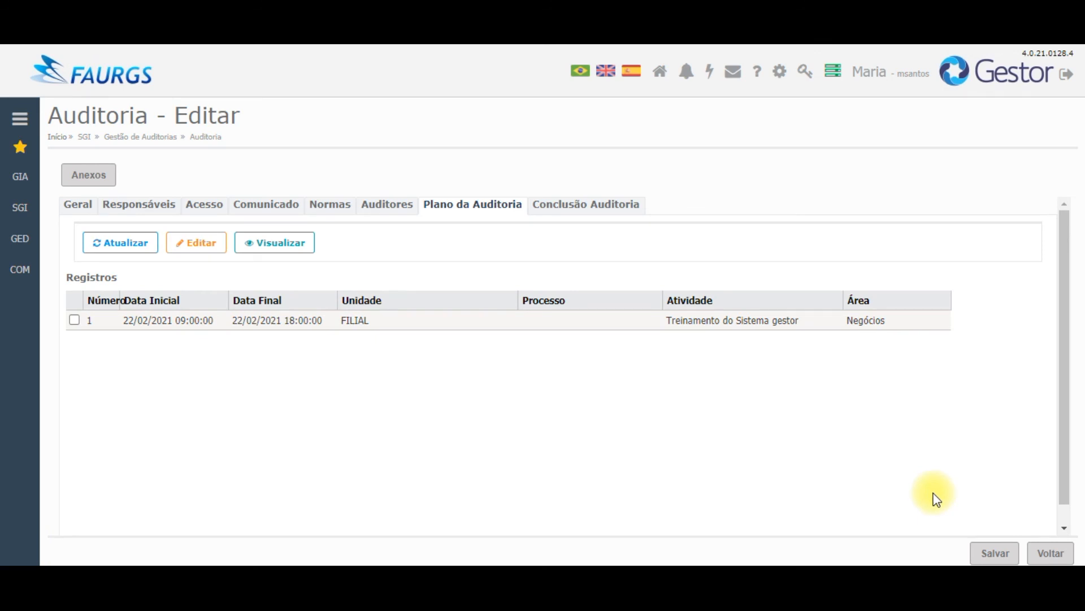
Step: Enter 'A auditoria foi positiva, sem Não Conformidades.' as the Conclusão Auditoria description
click(577, 209)
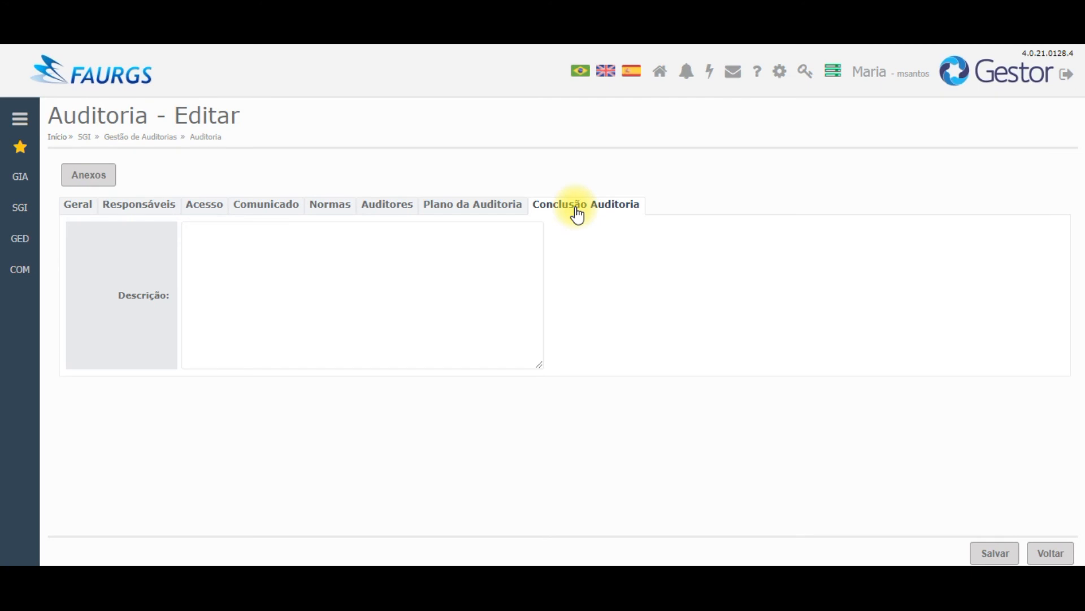
click(392, 277)
text(A auditori)
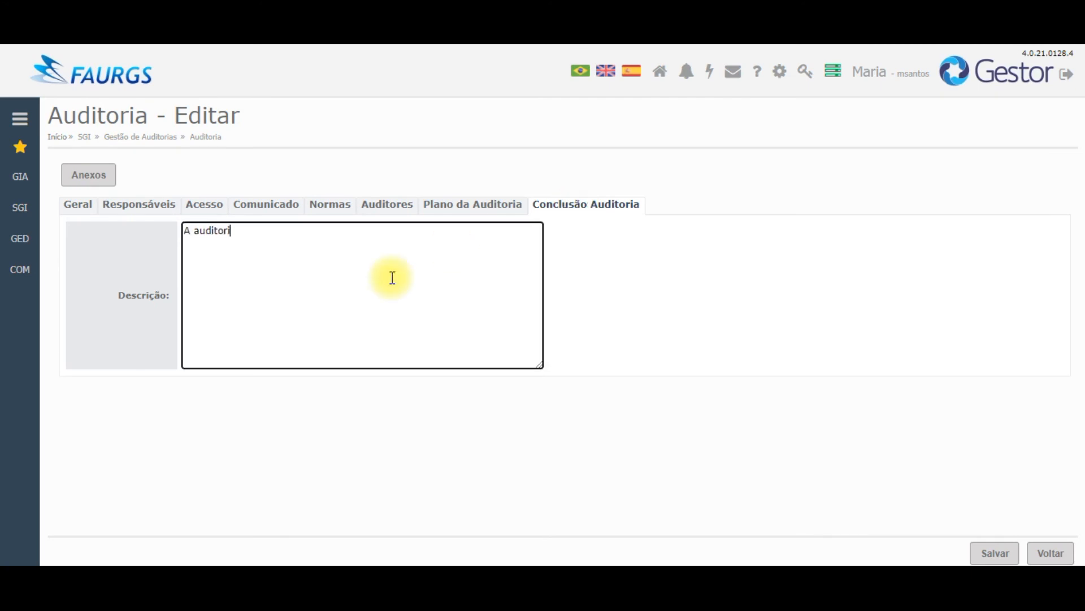
text(a foi positiva ,)
key(BackSpace)
key(BackSpace)
key(BackSpace)
text(, sem Não Conformidades.)
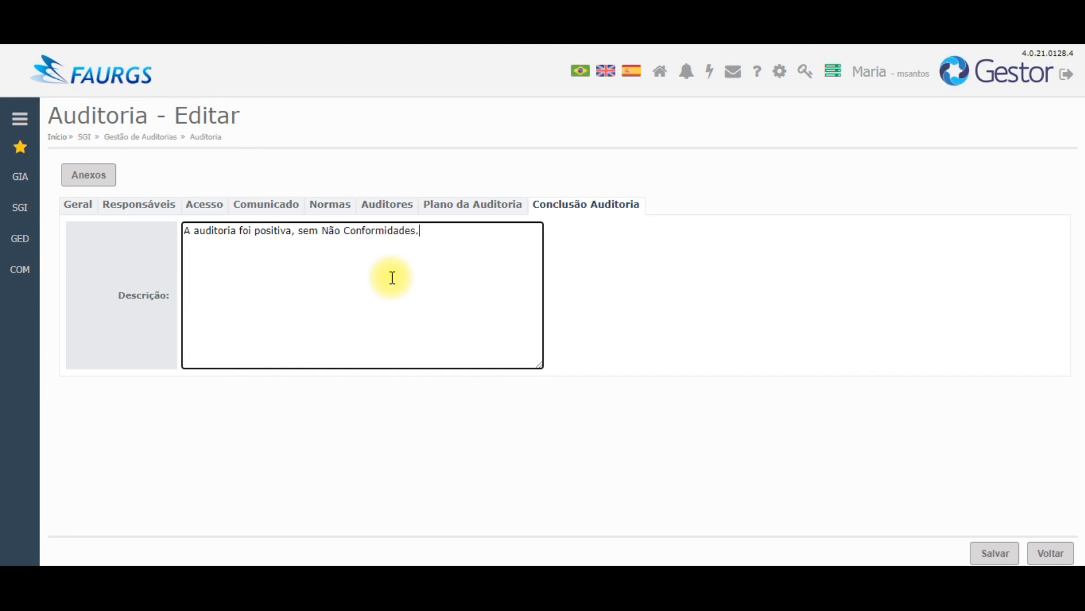
Step: Save the audit and send it for approval, moving its situation from Execução to Revisão
click(984, 550)
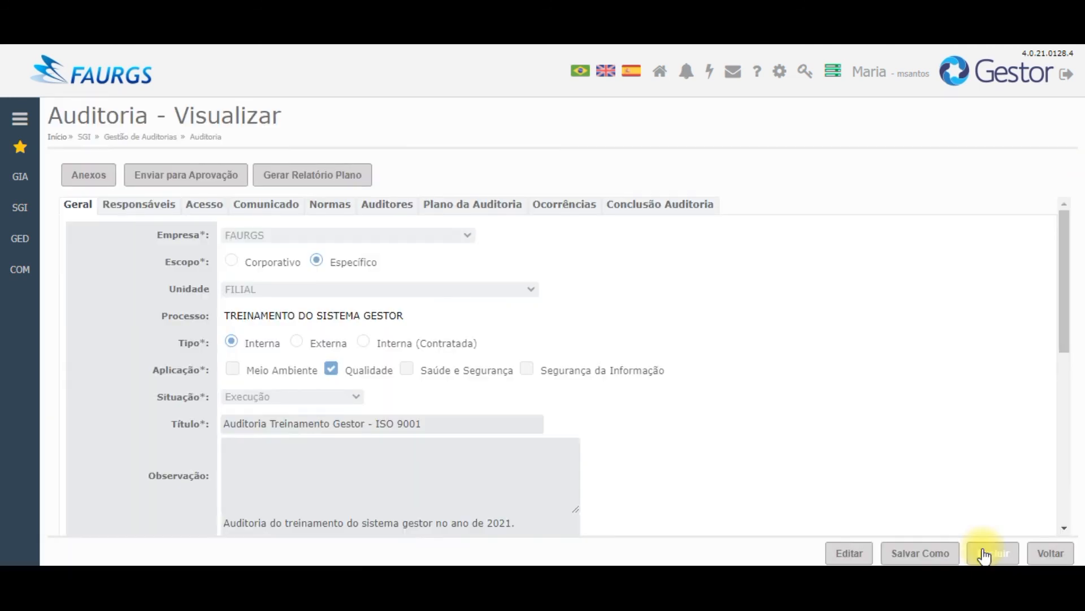
click(678, 125)
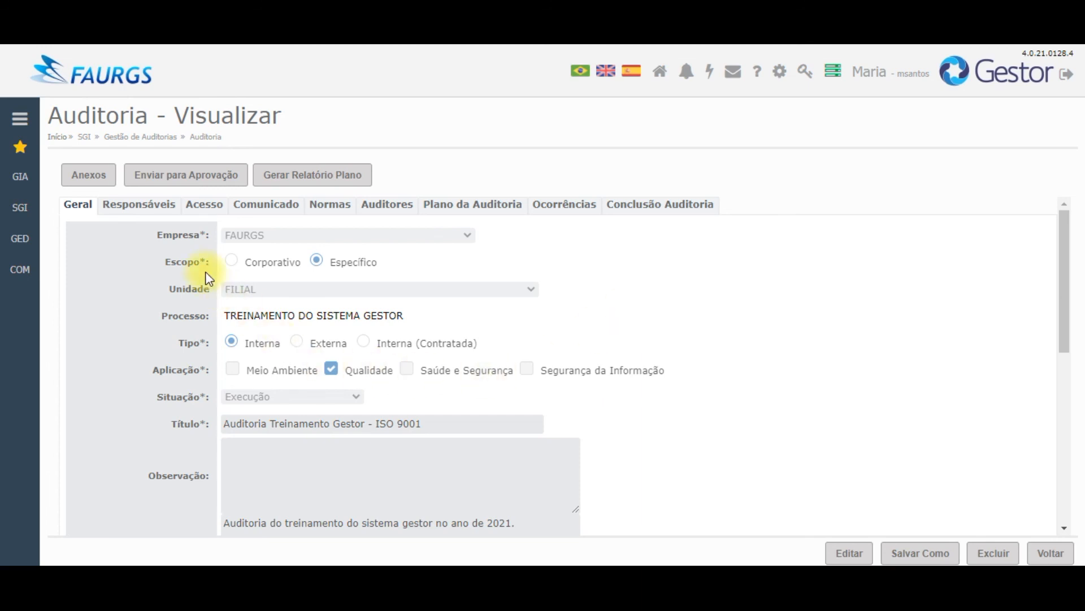
click(200, 182)
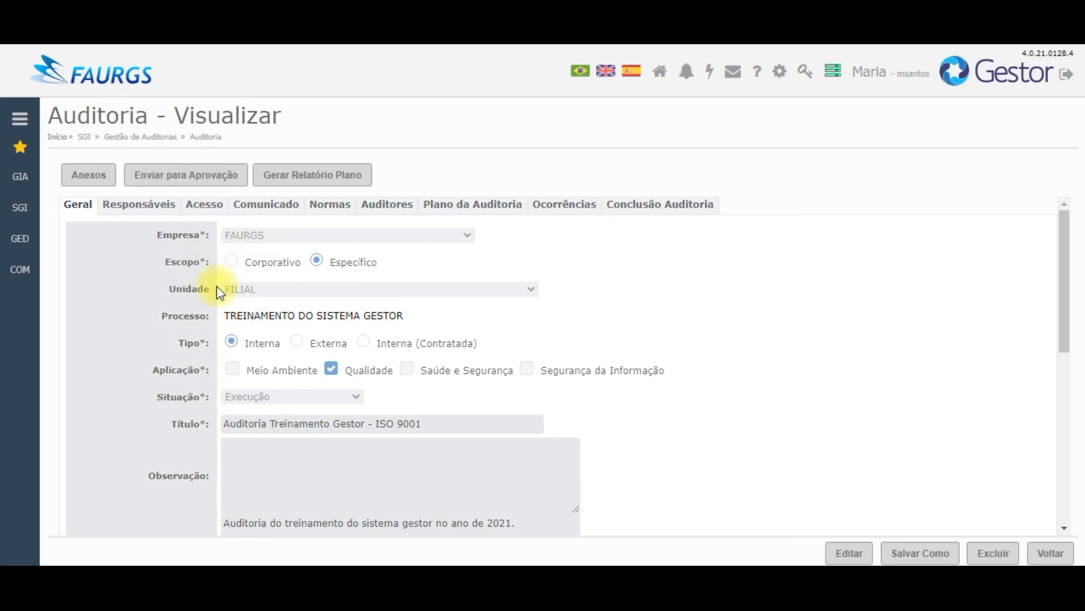
click(192, 179)
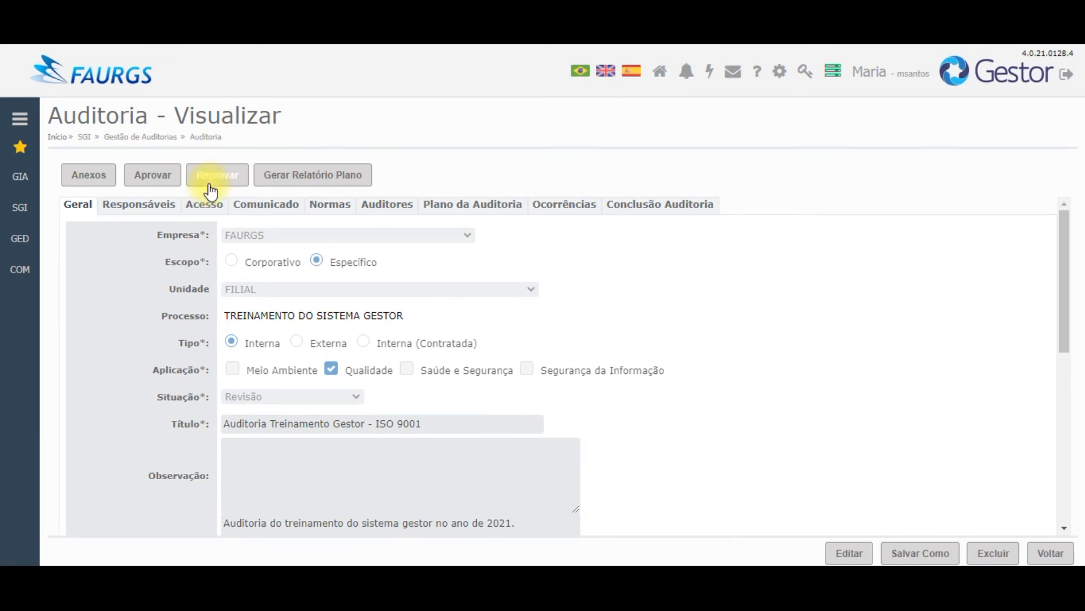
Step: Close the Reprovar form without rejecting, then approve the audit so it becomes Concluída
click(209, 186)
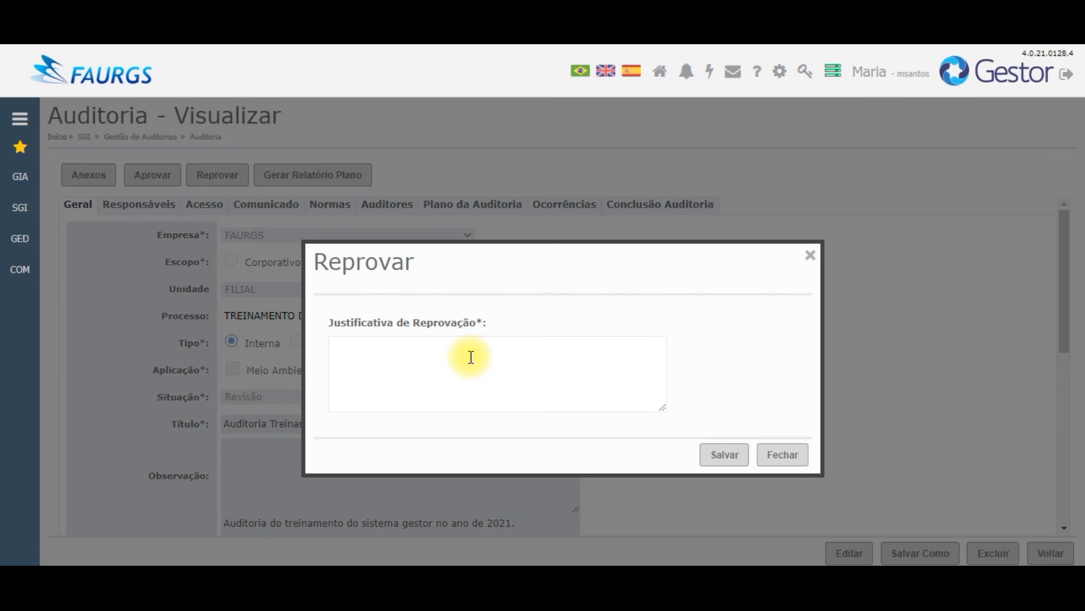
click(809, 257)
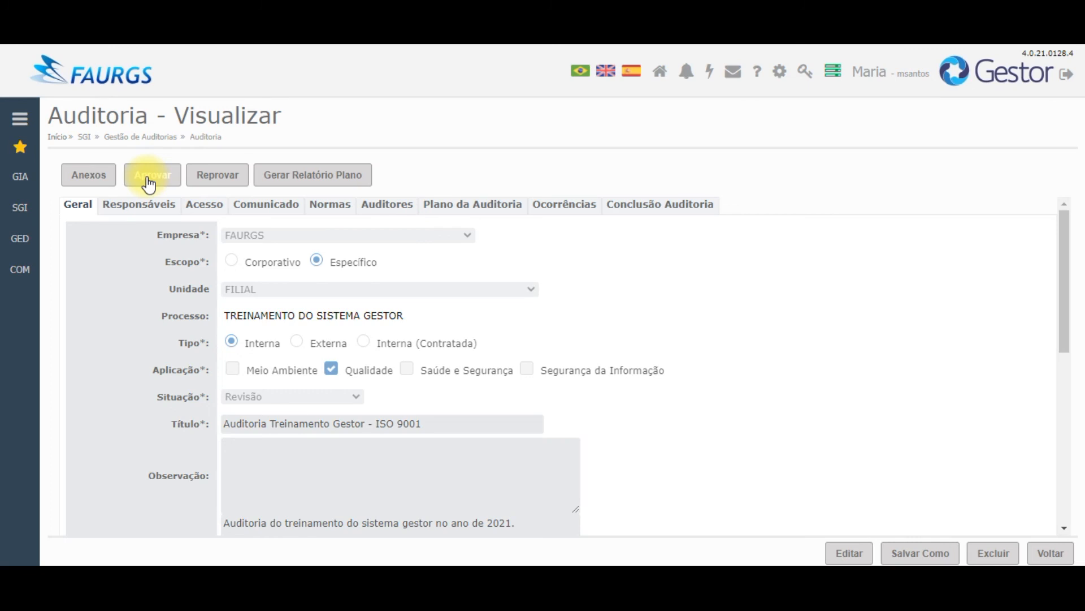
click(148, 182)
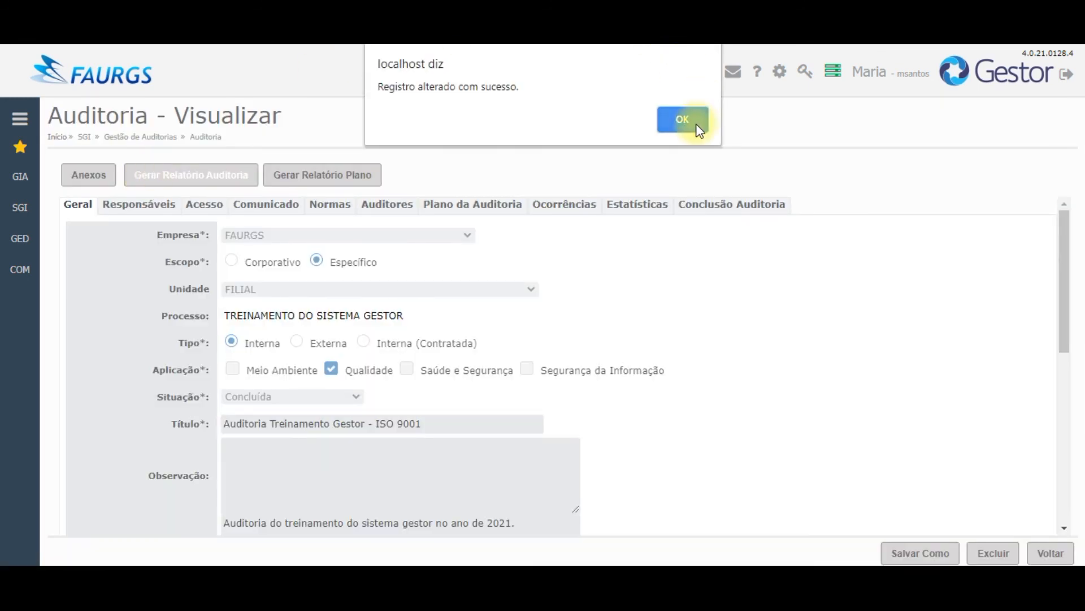
click(698, 125)
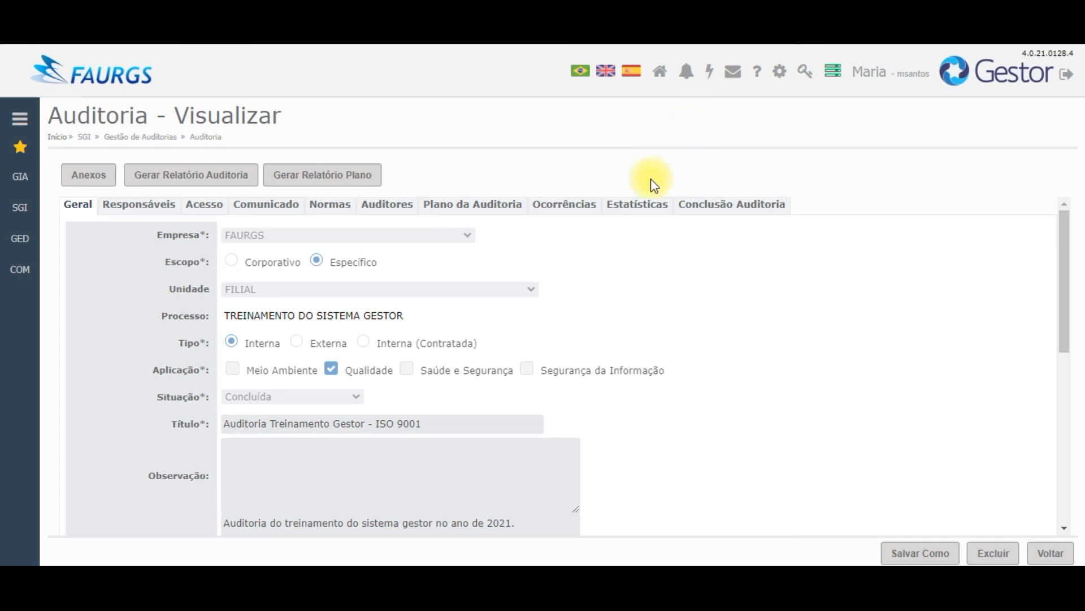
Step: View the Estatísticas charts: Resultado pie (1 positive point, 1 improvement) and Plano da Auditoria bars
click(644, 208)
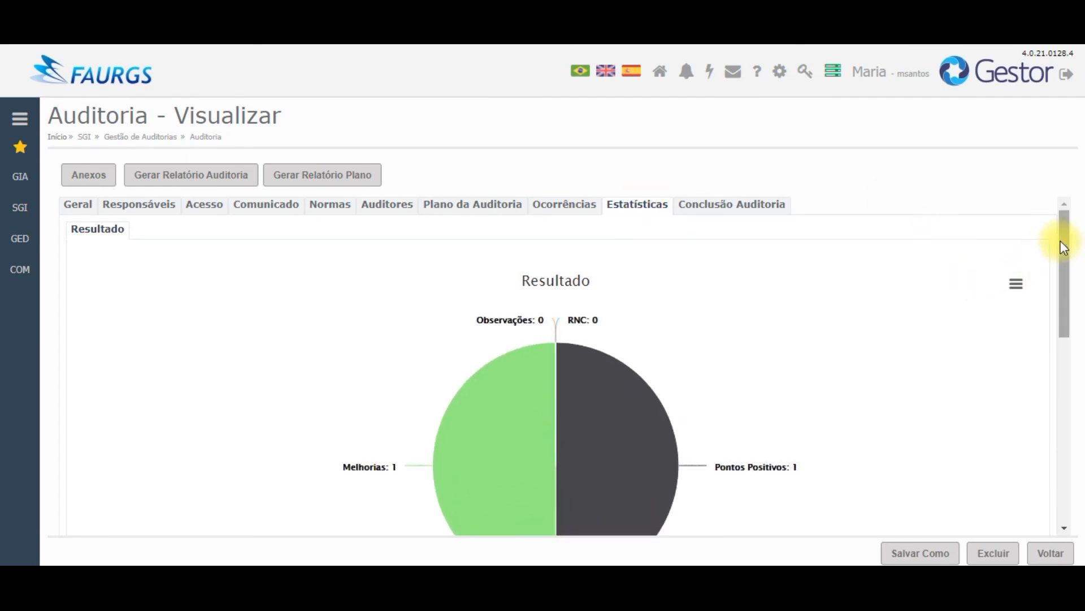
drag(1060, 240, 1068, 280)
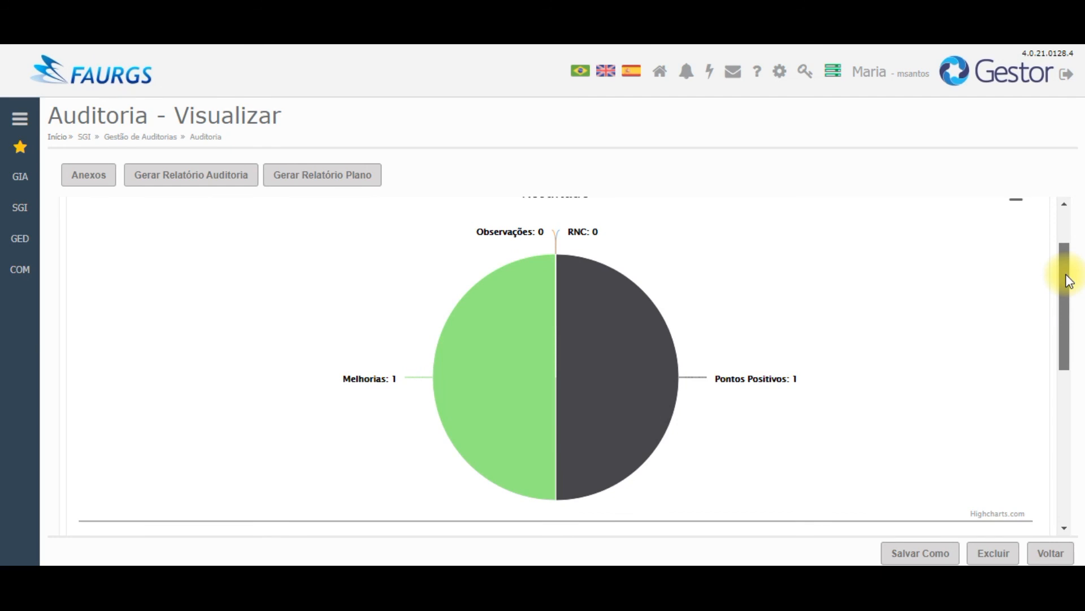
drag(1068, 280, 1073, 393)
drag(1071, 419, 1068, 440)
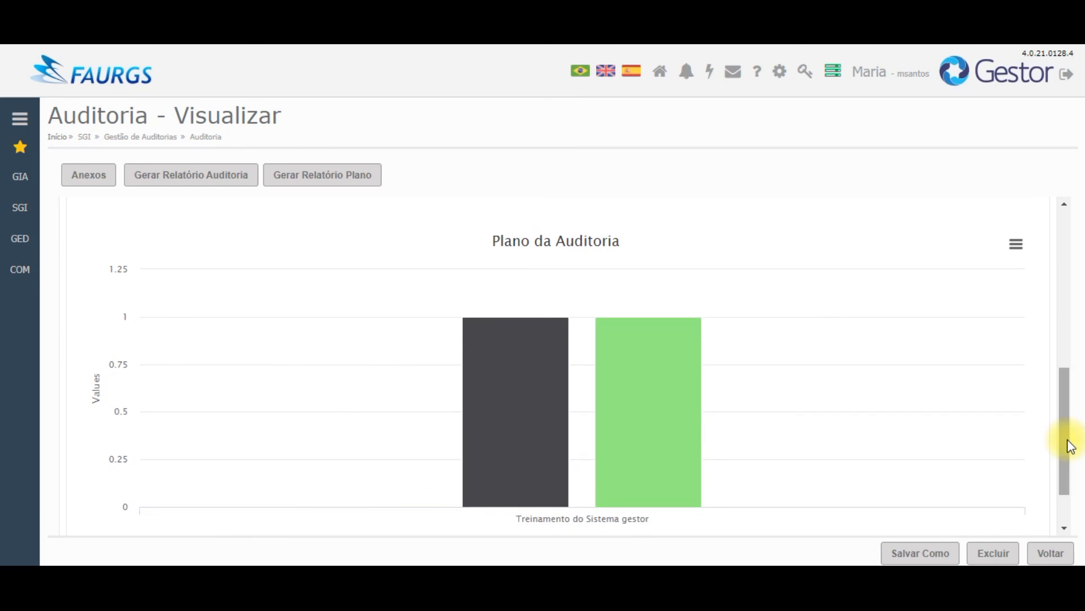
drag(1070, 447, 1068, 468)
mouse_move(641, 335)
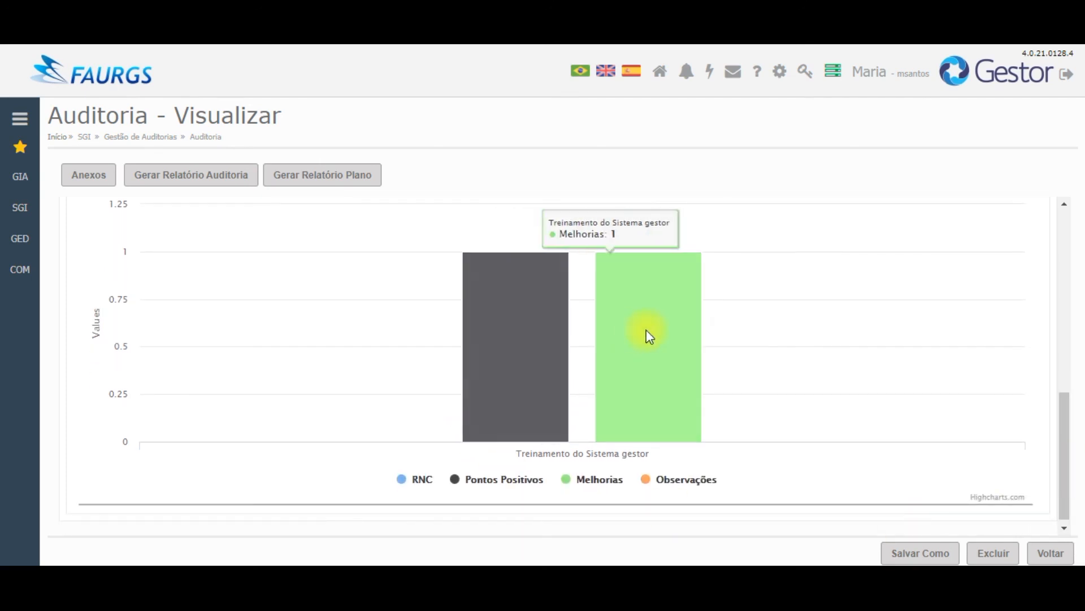
drag(1069, 415, 1076, 182)
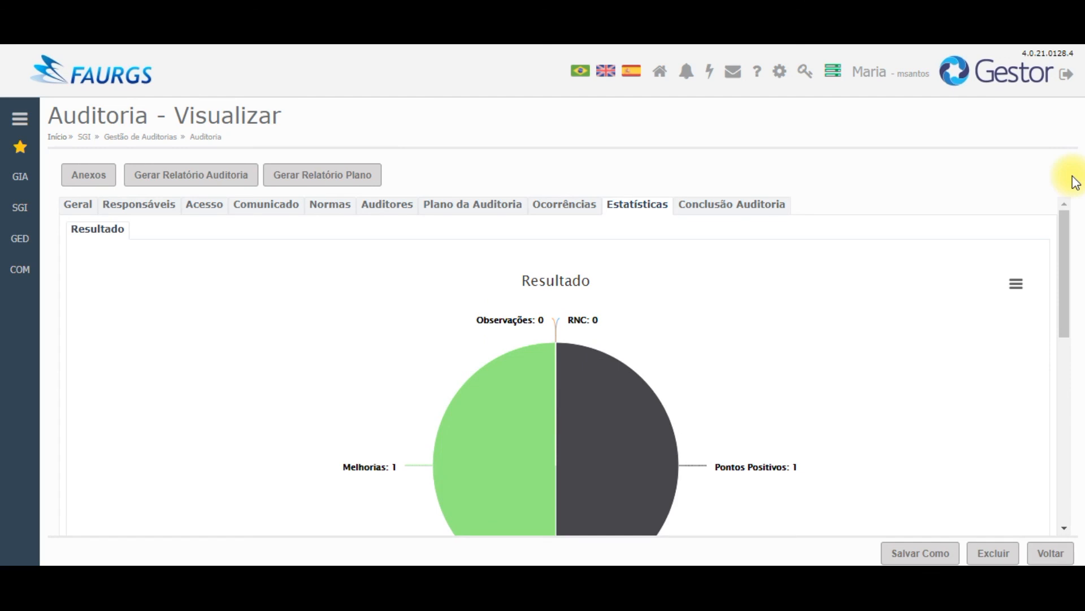